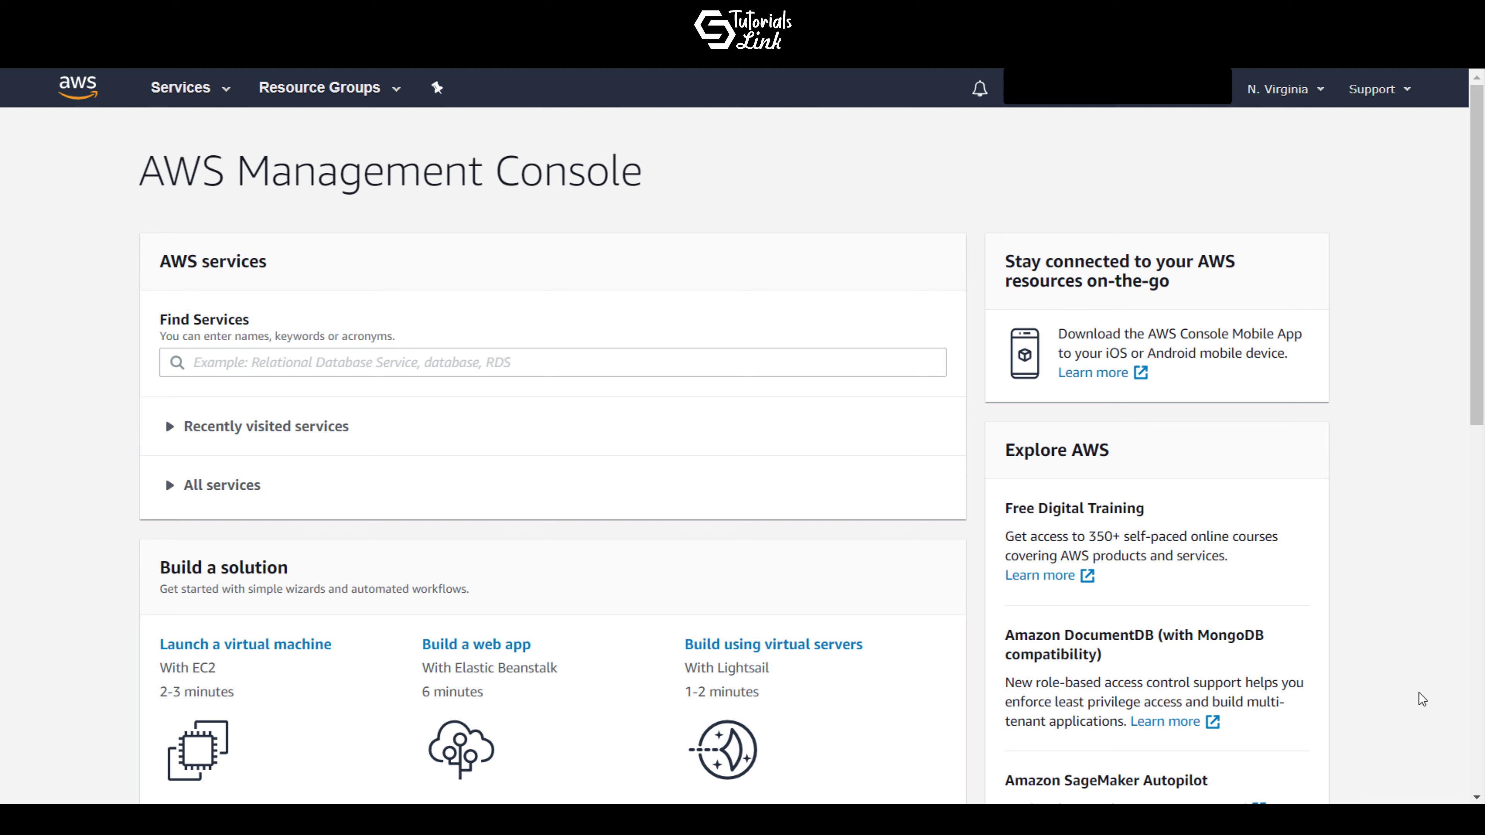
scroll(1419, 693, down, 1)
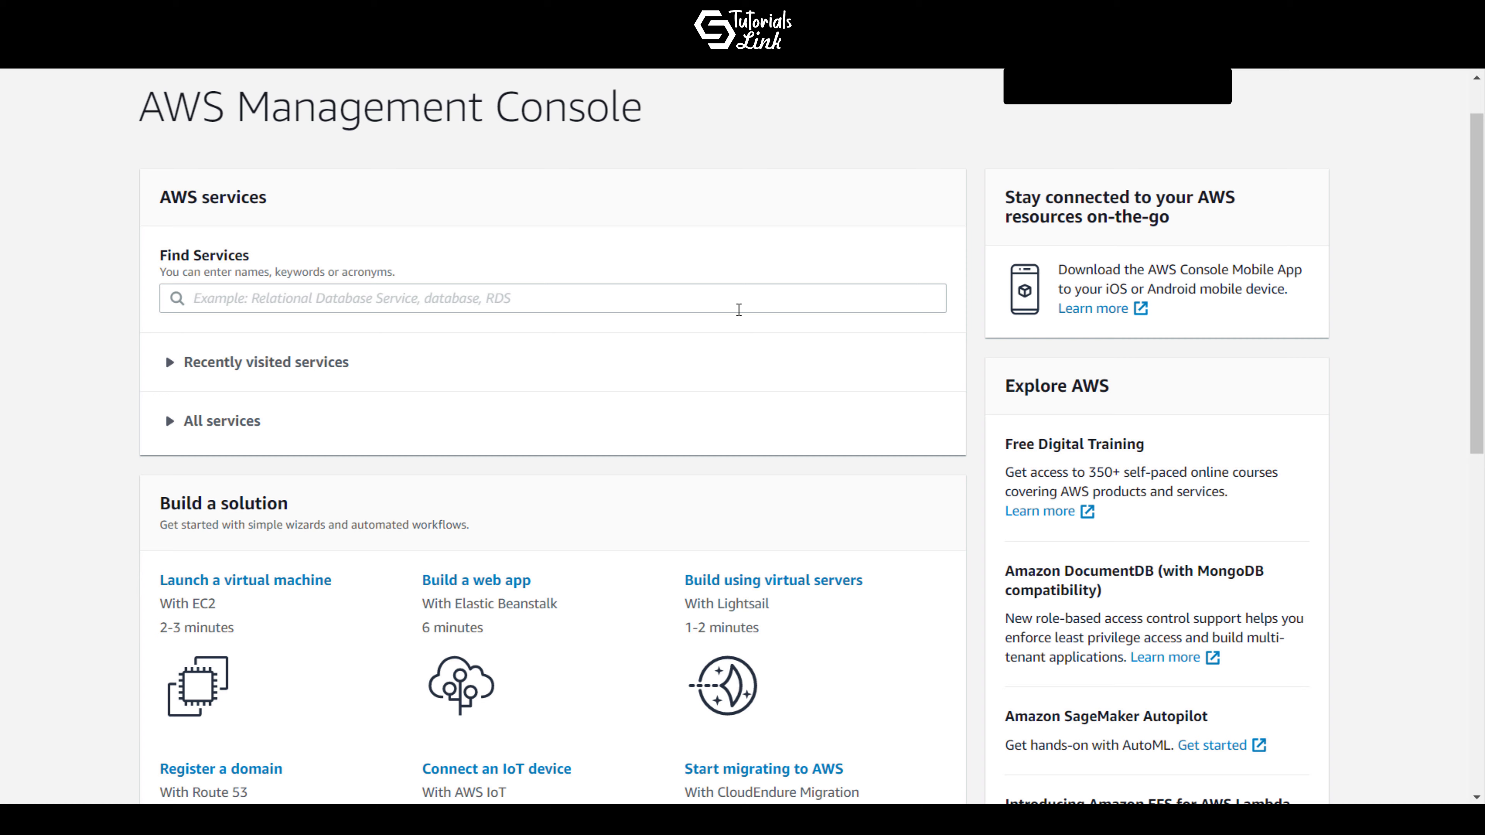
click(739, 310)
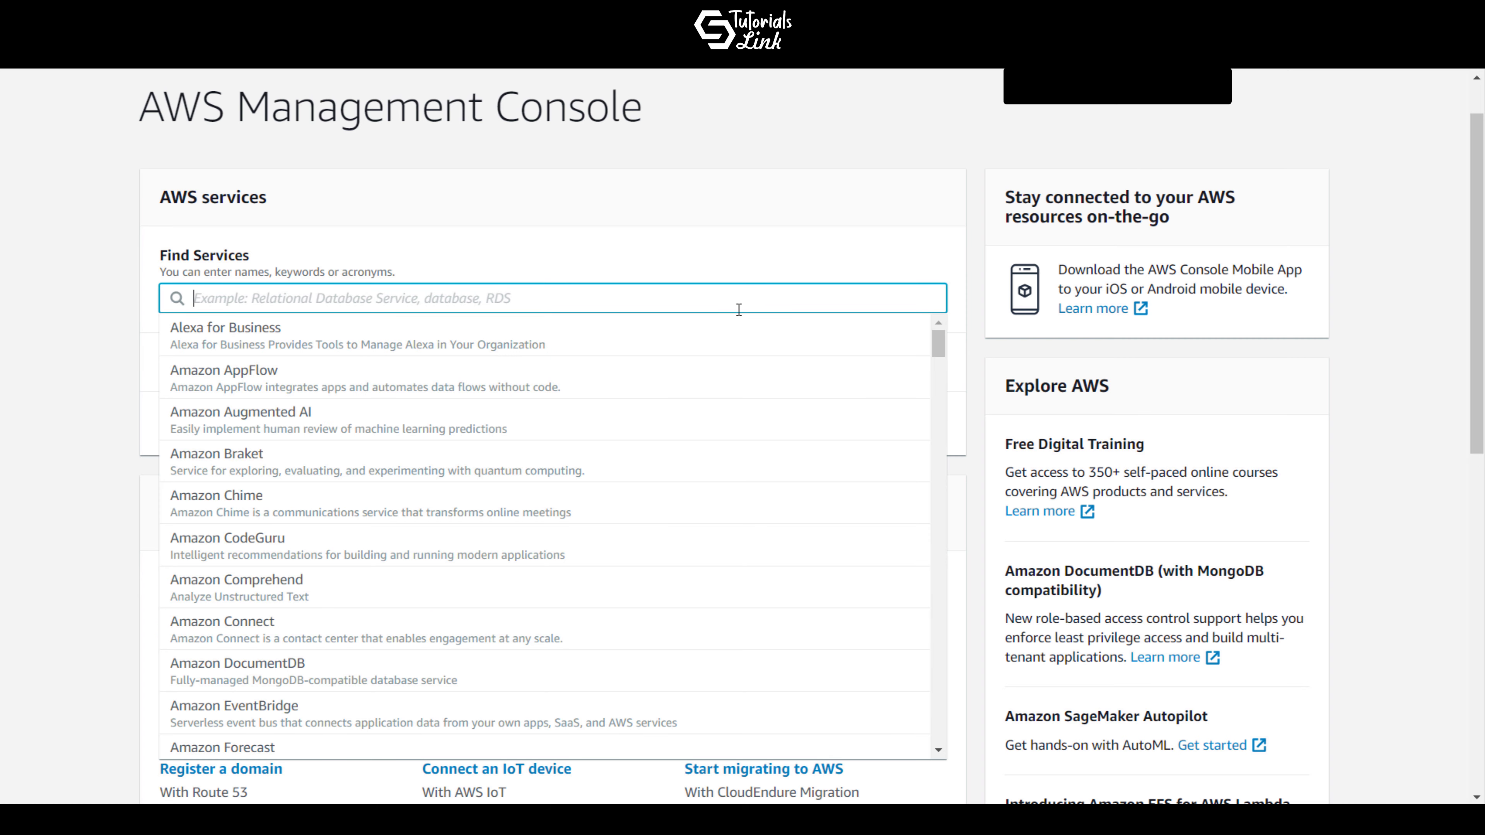
click(841, 193)
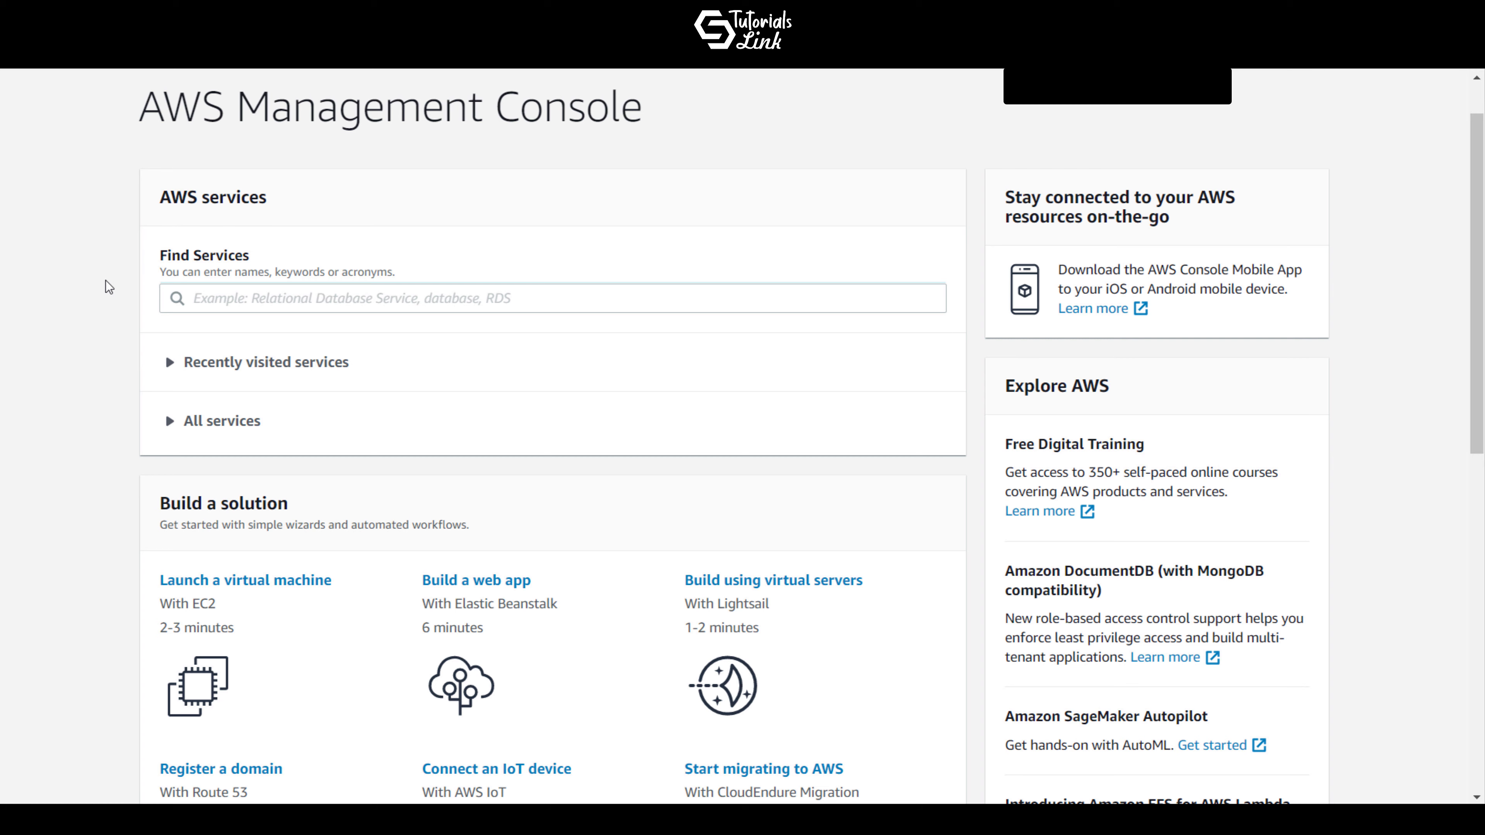
Expand the list of all AWS services, look through its categories, and collapse the list again
scroll(109, 286, down, 1)
click(198, 373)
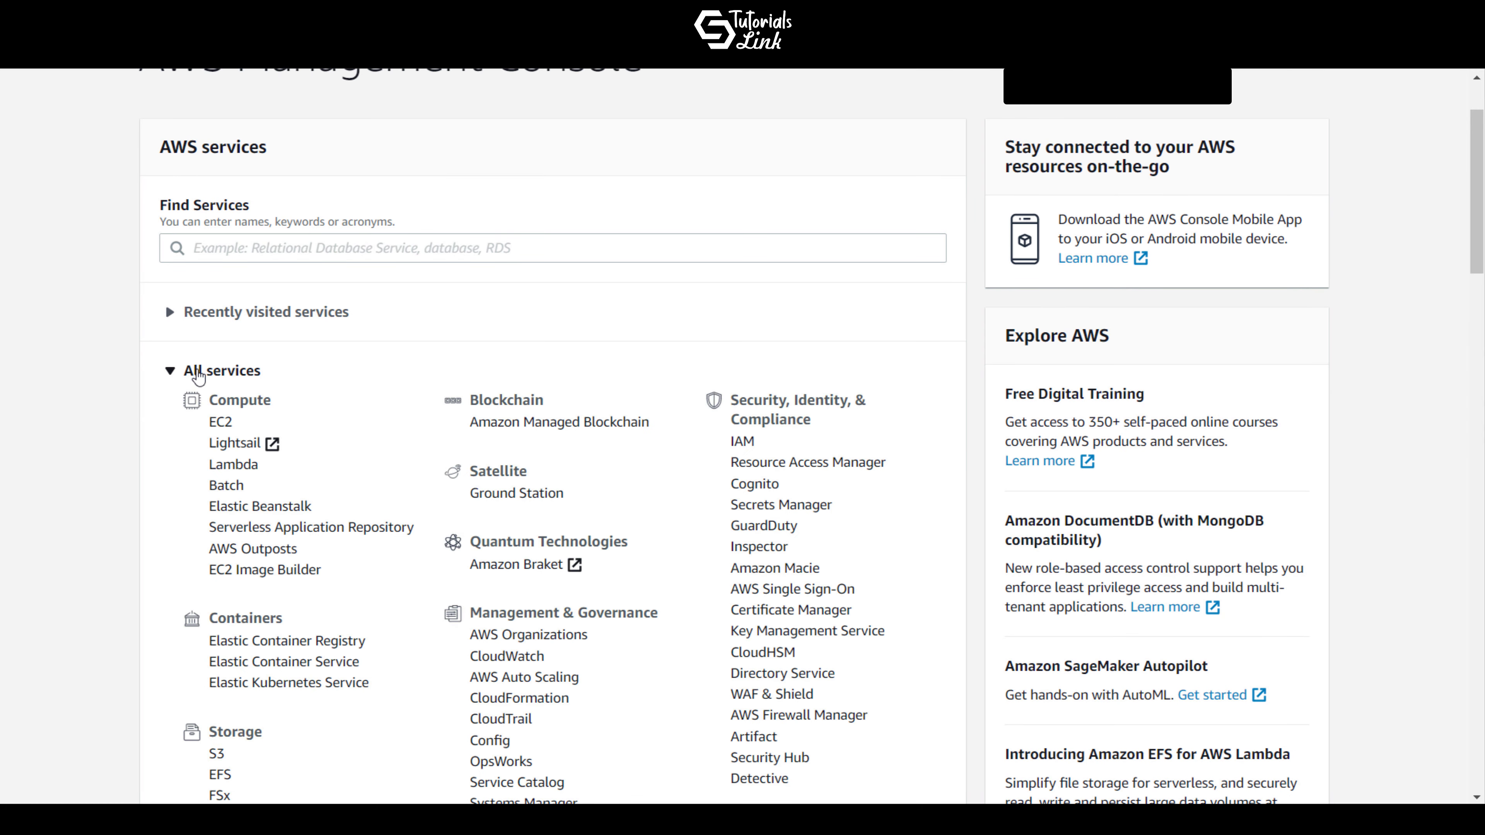
scroll(75, 376, down, 3)
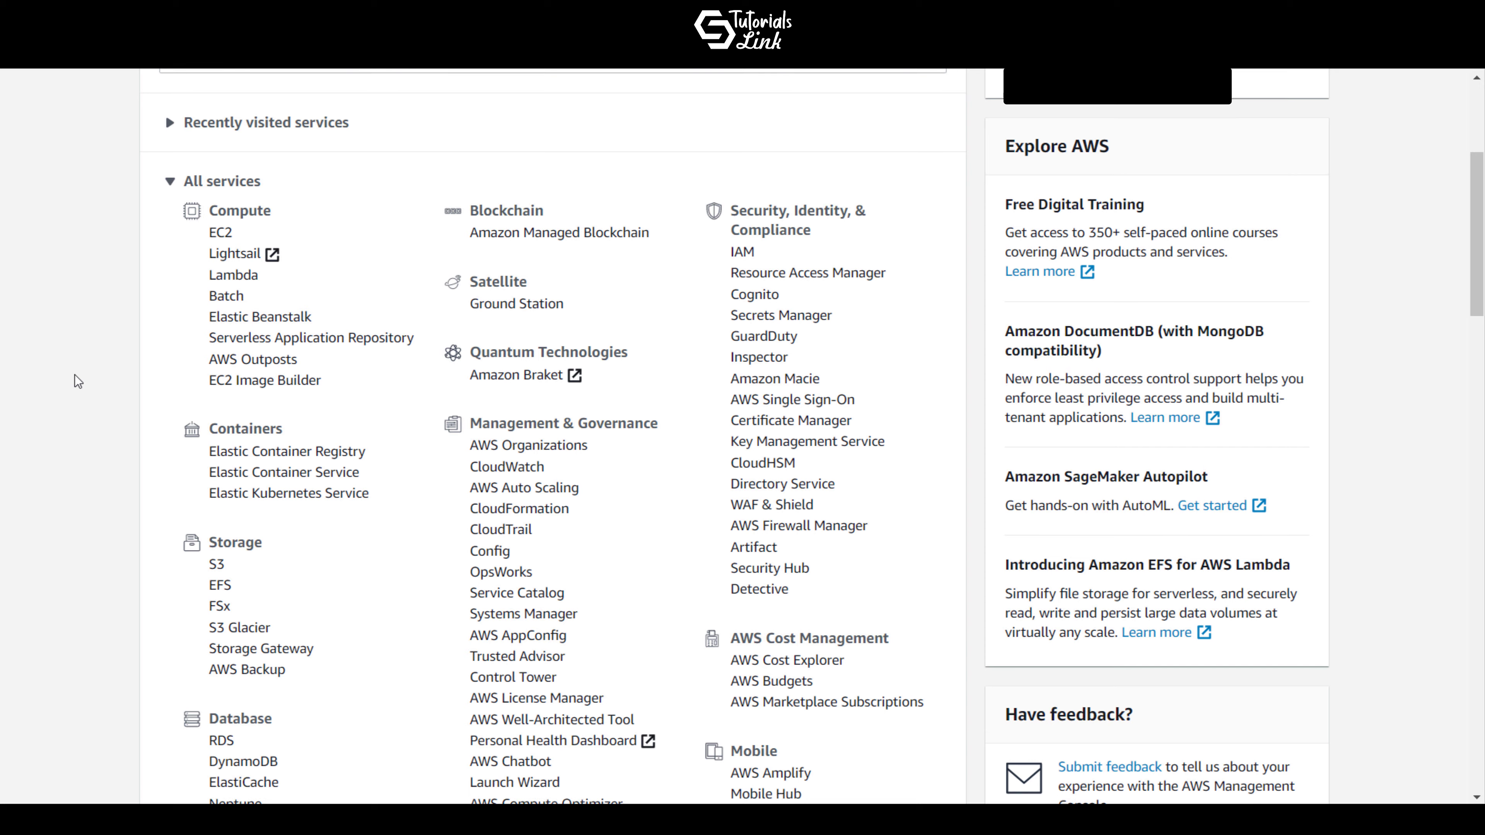
scroll(74, 374, down, 1)
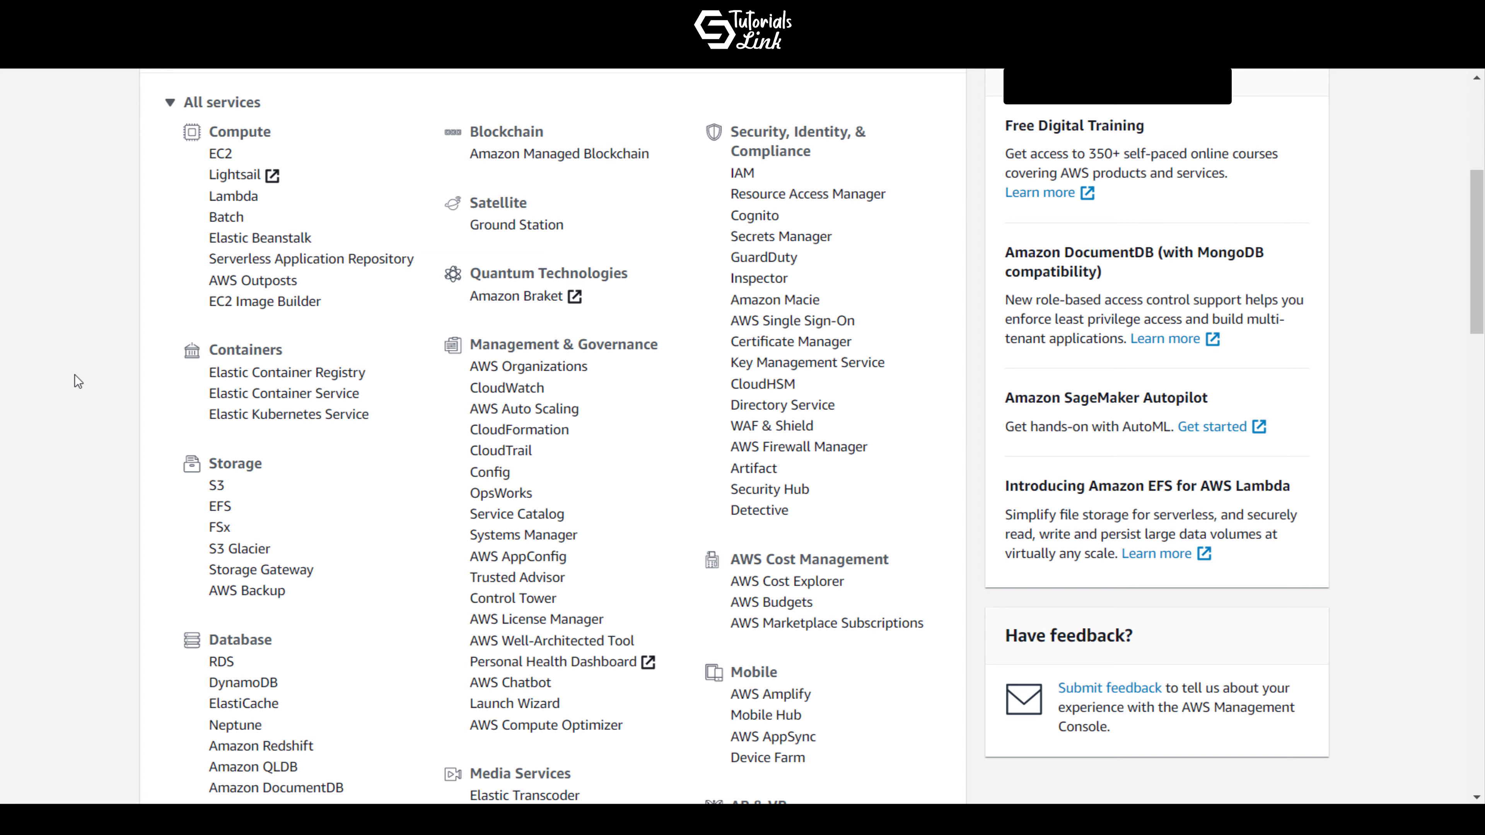
scroll(78, 381, down, 3)
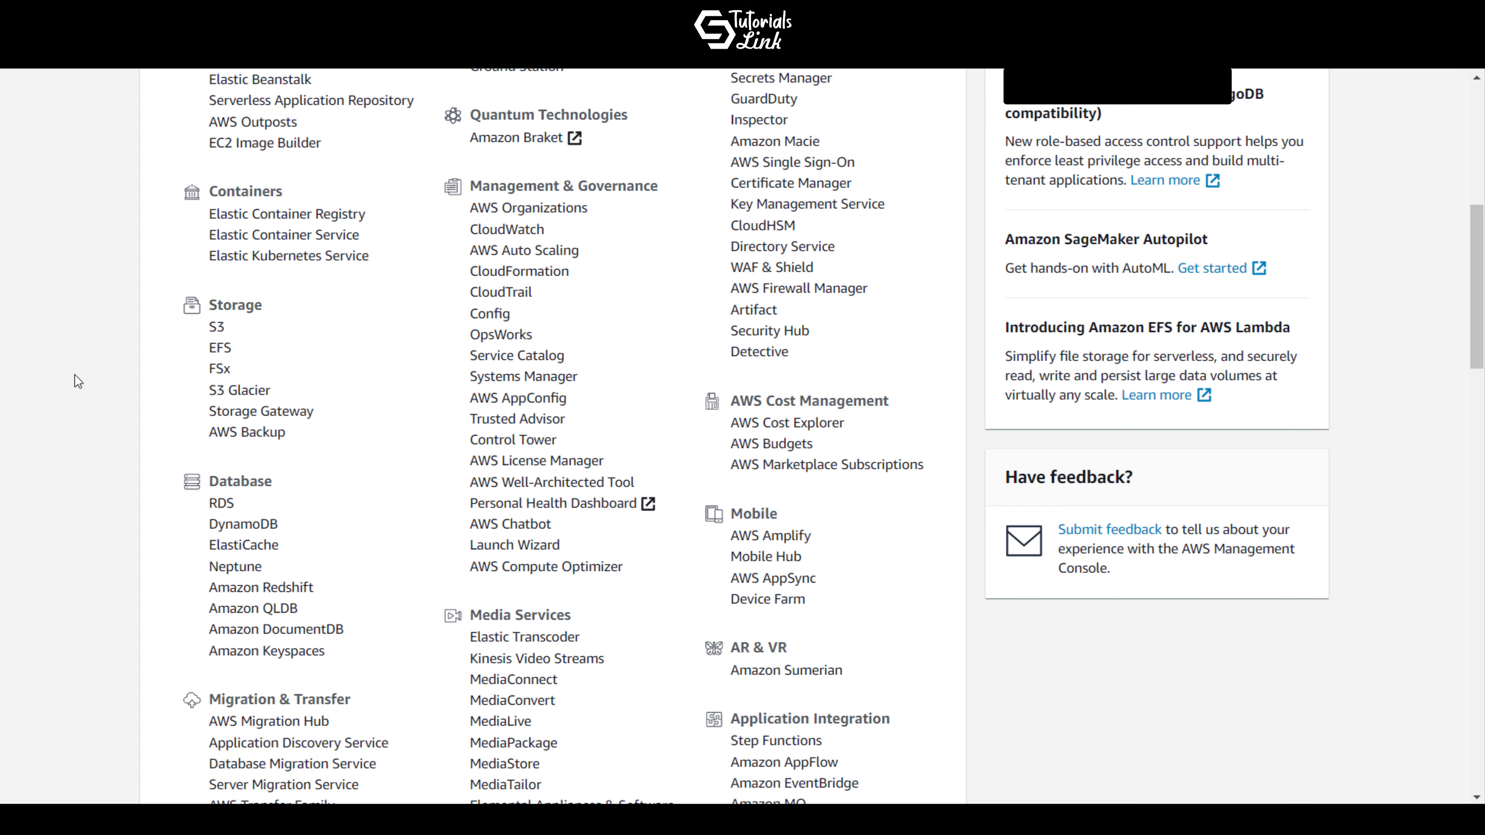
scroll(78, 381, down, 3)
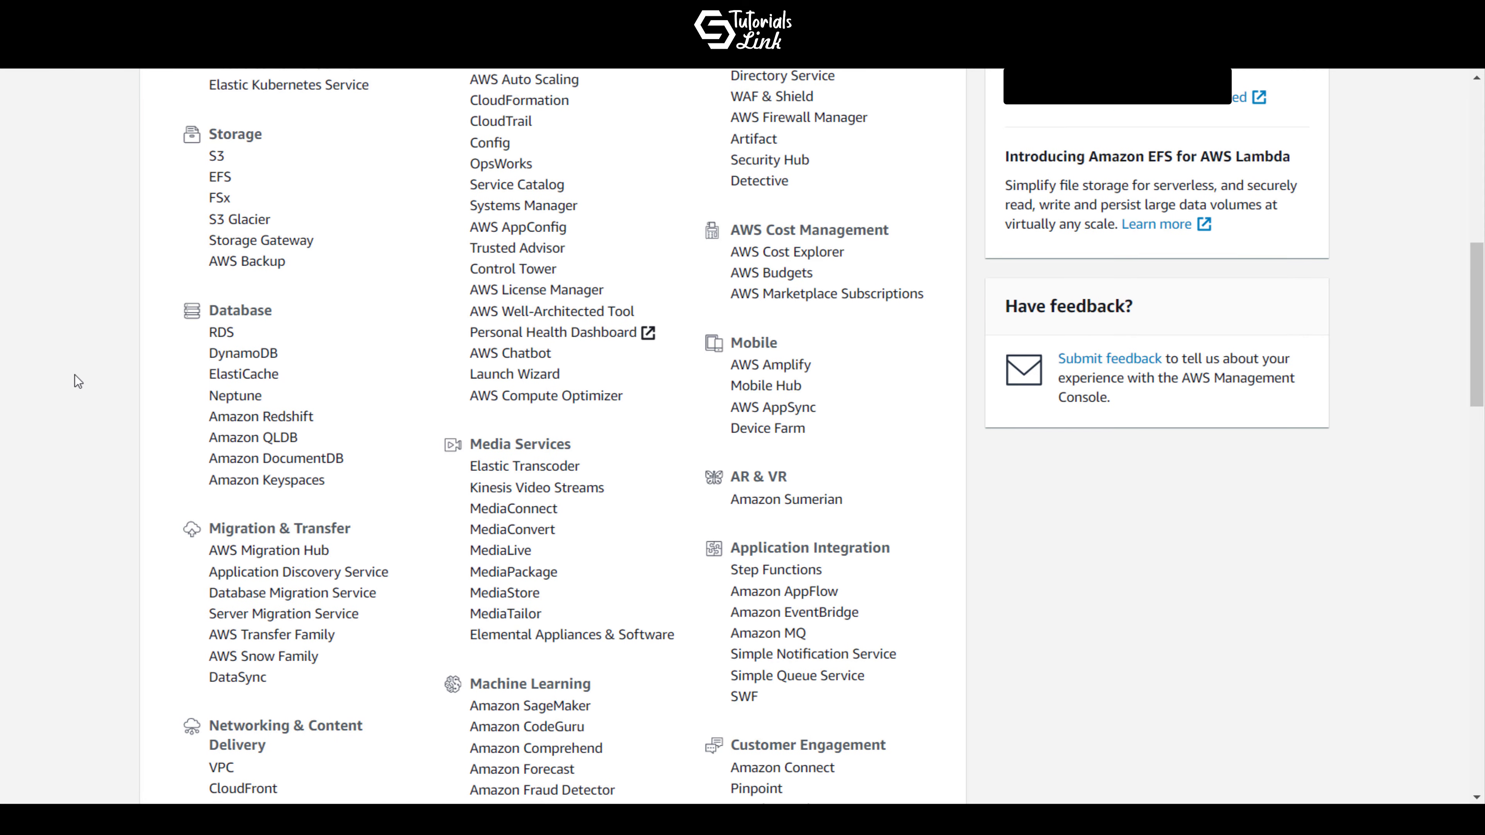
scroll(78, 382, down, 1)
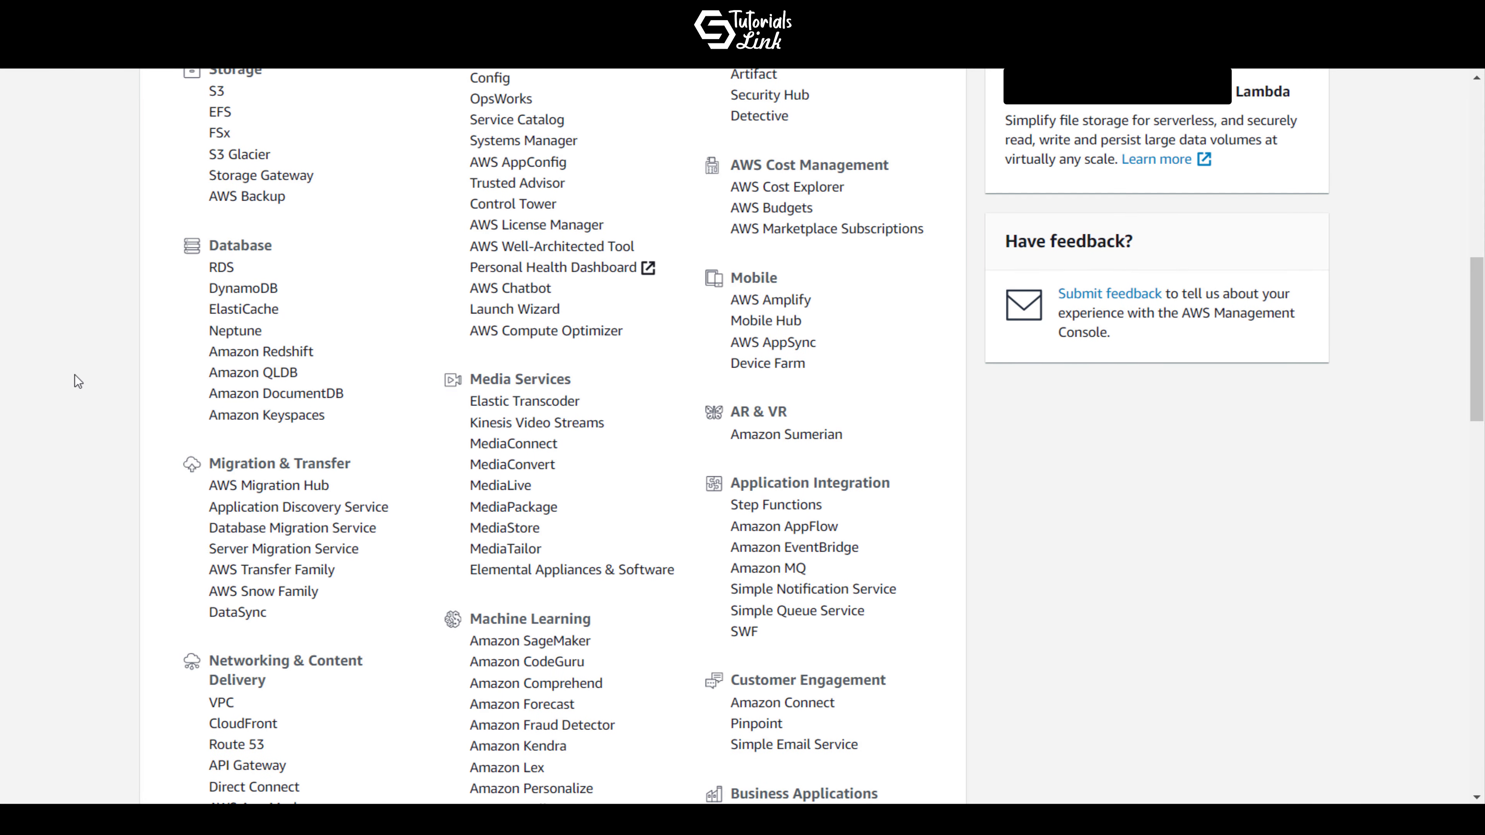
scroll(77, 382, down, 3)
scroll(78, 382, down, 1)
scroll(74, 375, down, 5)
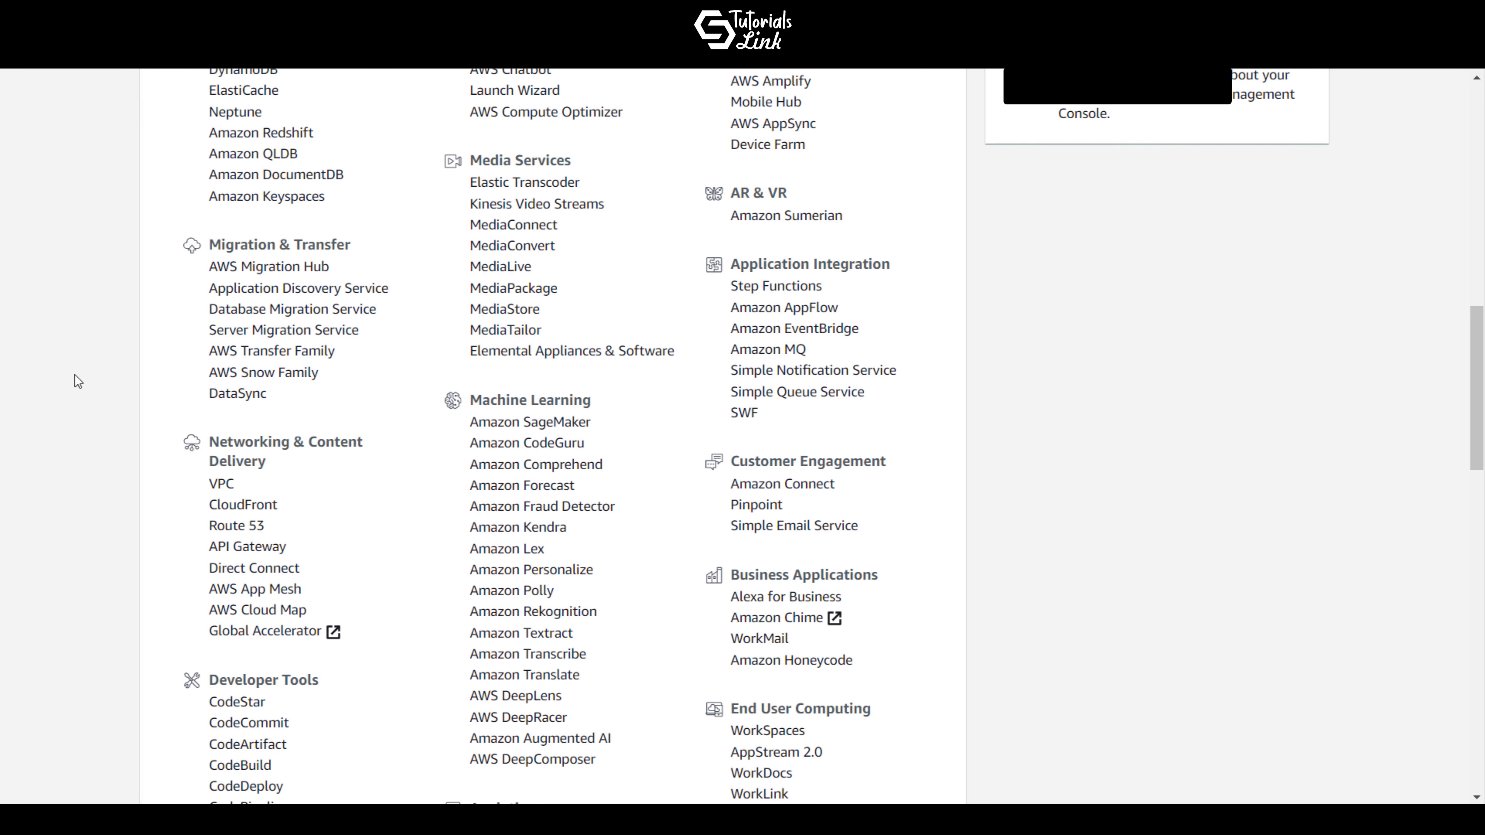
scroll(75, 375, down, 2)
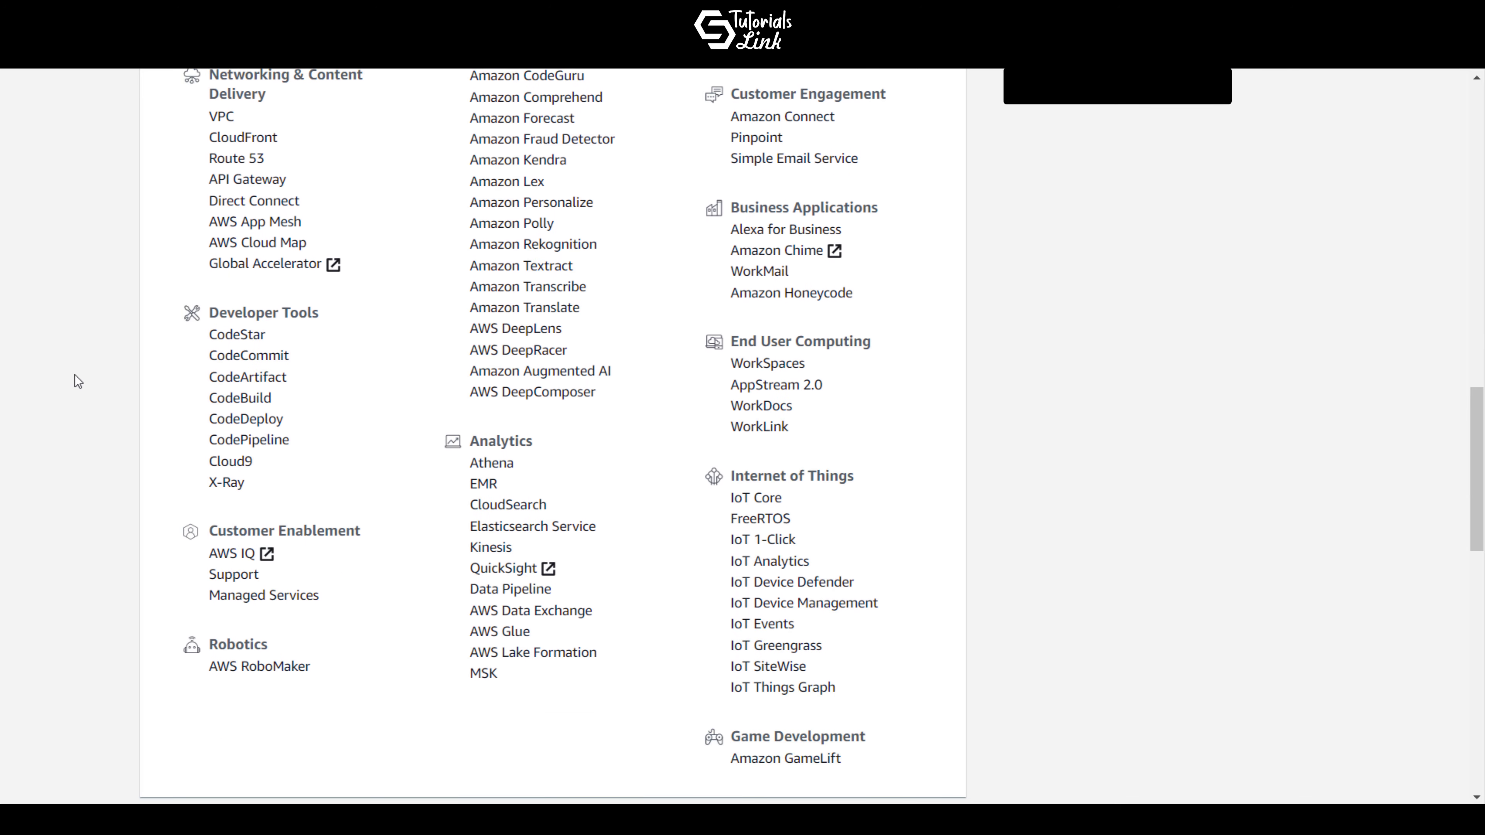
scroll(74, 376, down, 2)
scroll(75, 375, up, 15)
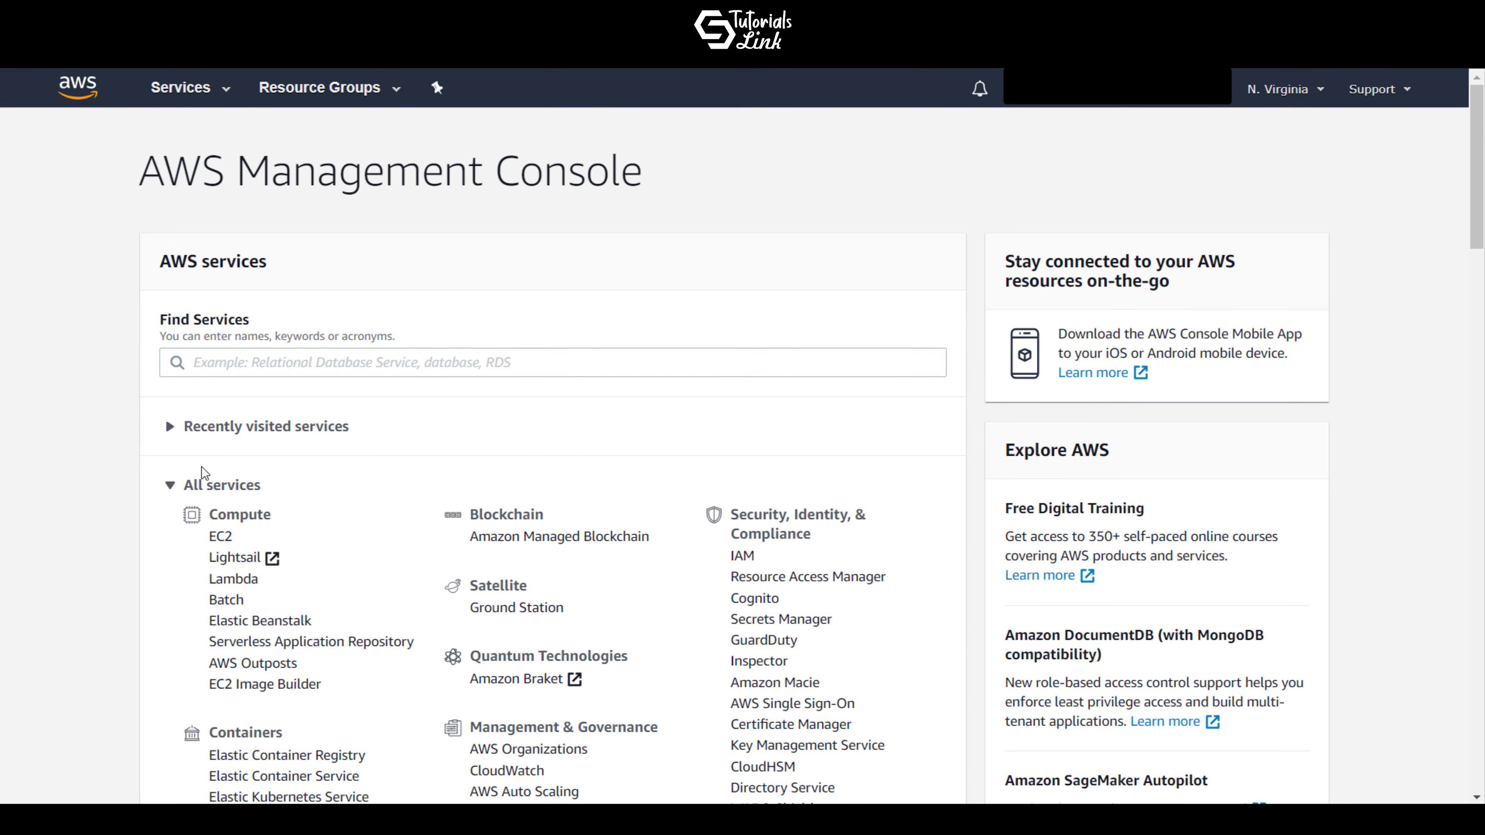
click(227, 494)
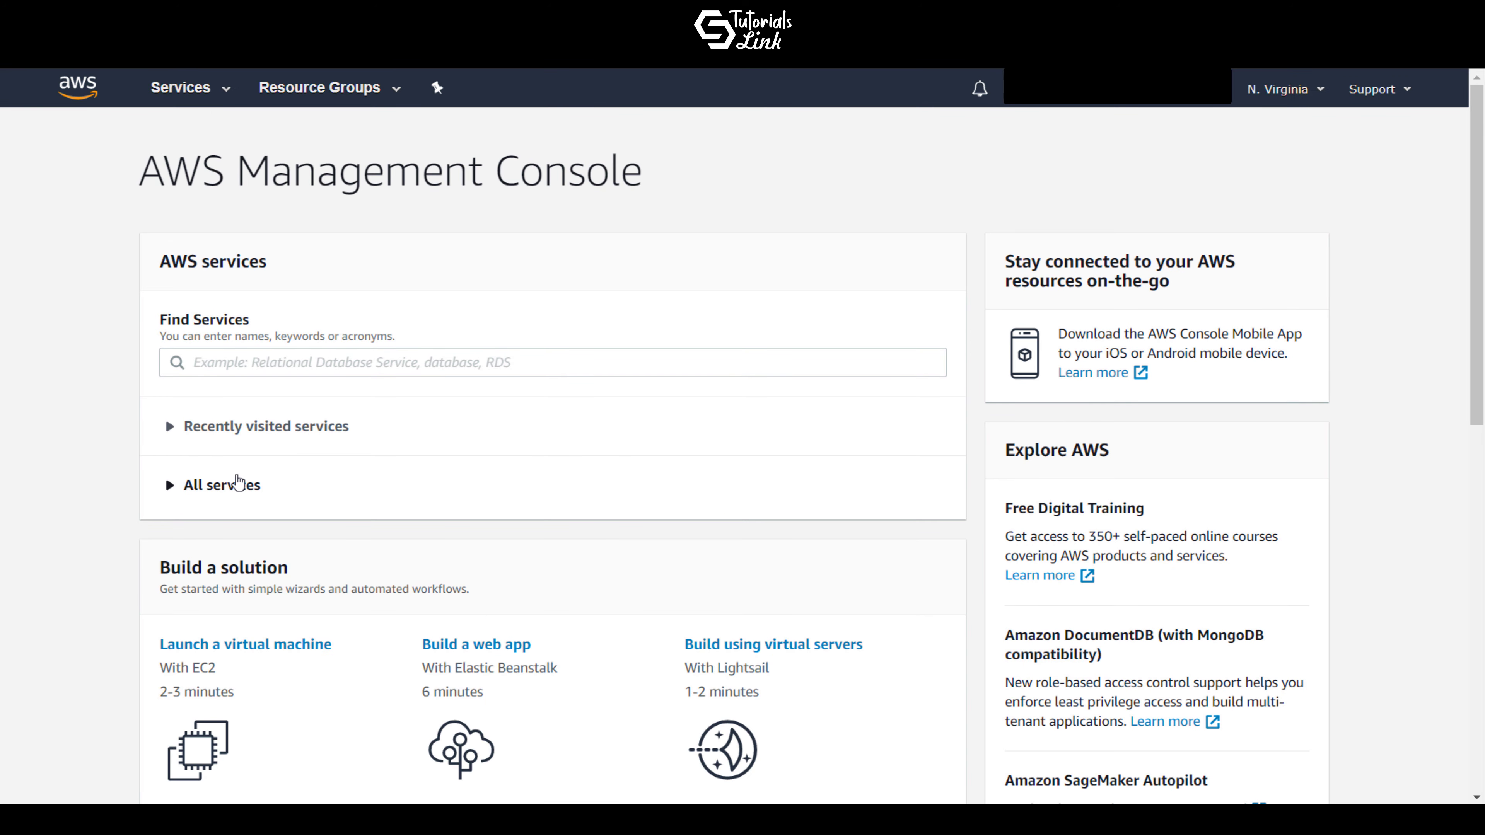
Search the AWS services for "compre" and open Amazon Comprehend
click(361, 371)
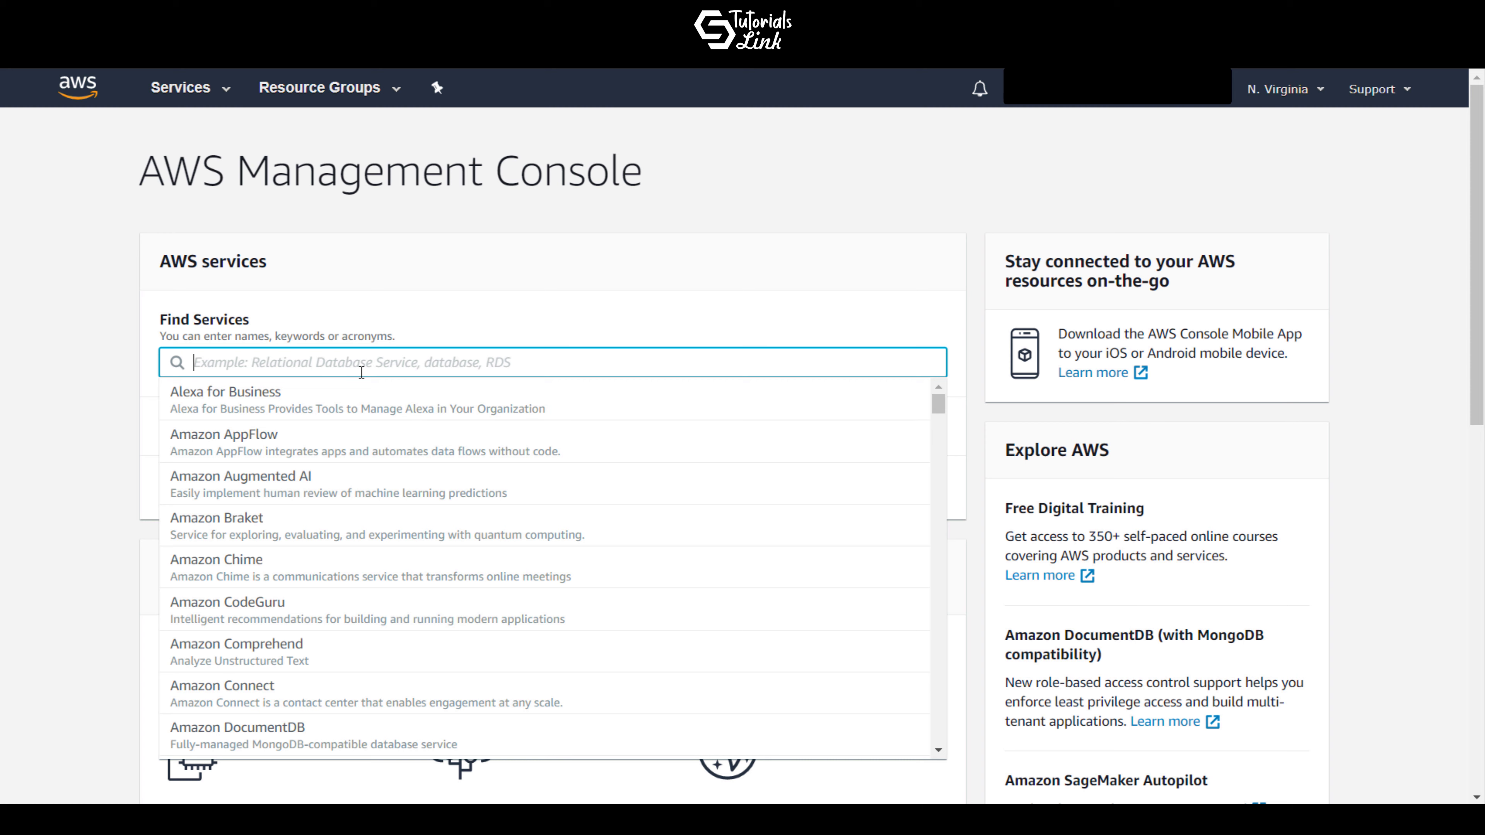
text(compre)
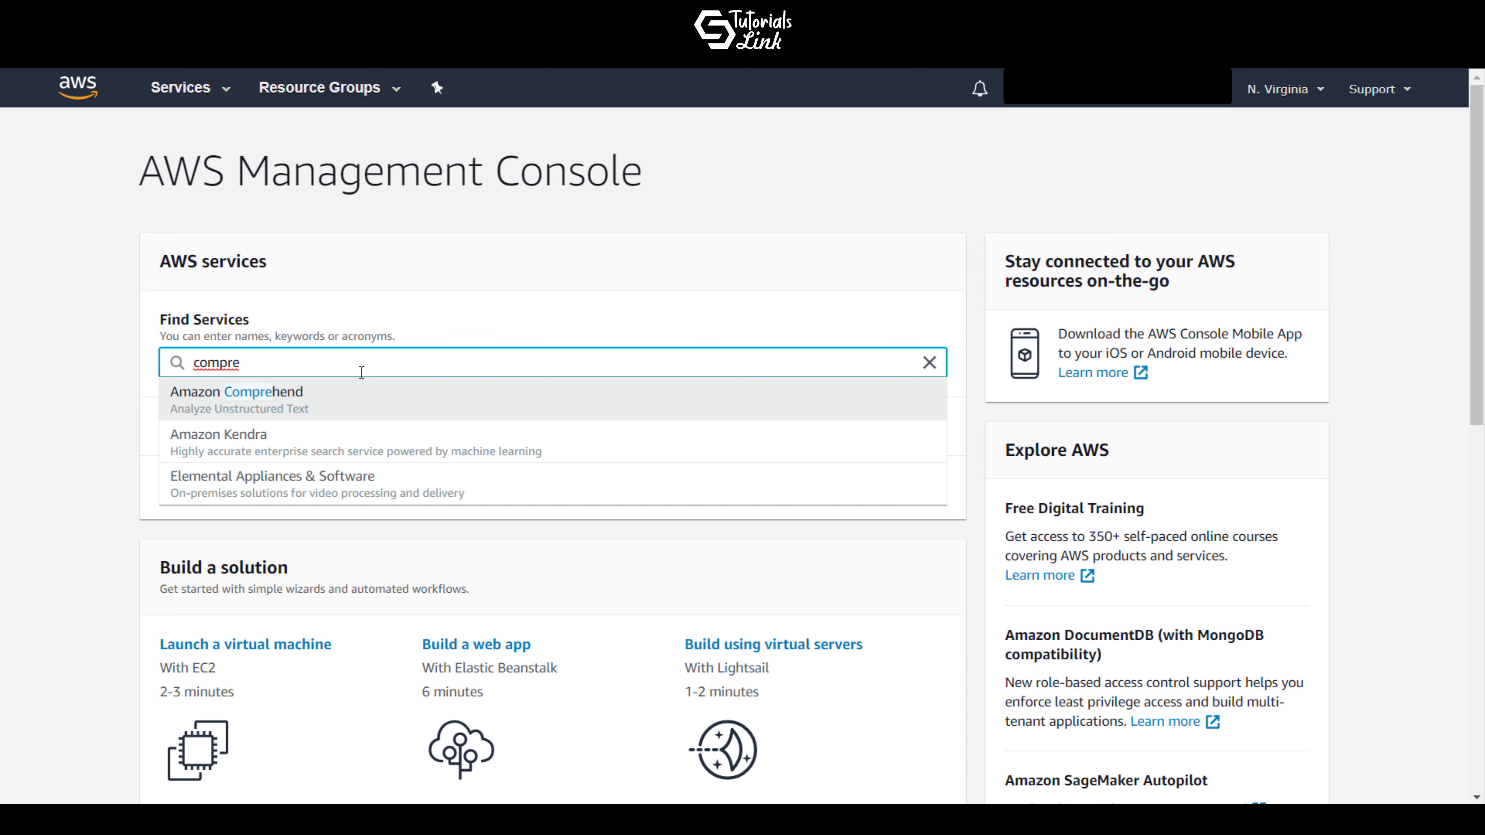
click(223, 401)
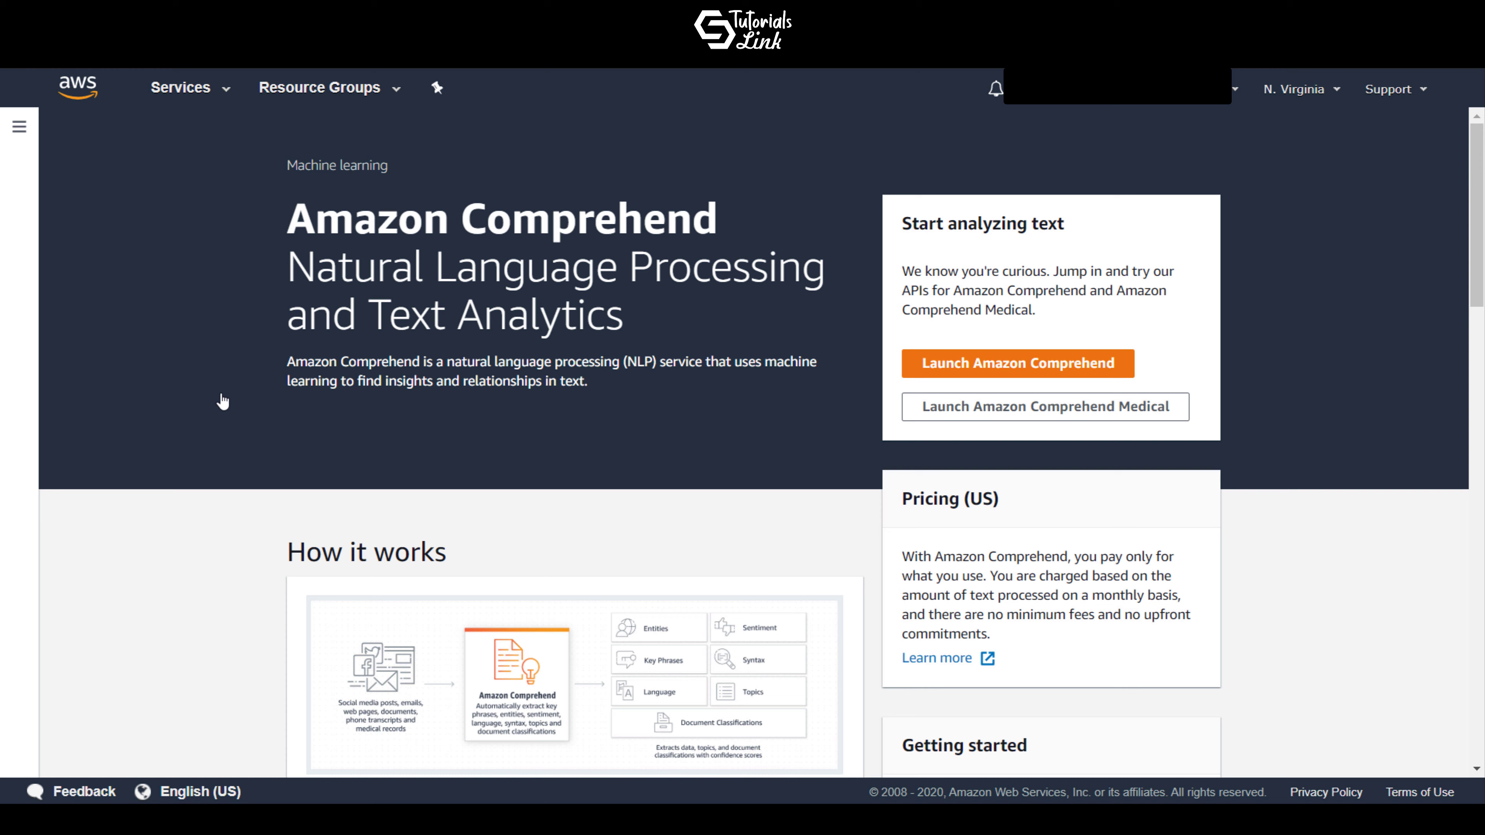
Review the Amazon Comprehend introduction page, including how it works, features and benefits, resources, and use cases
scroll(223, 401, down, 3)
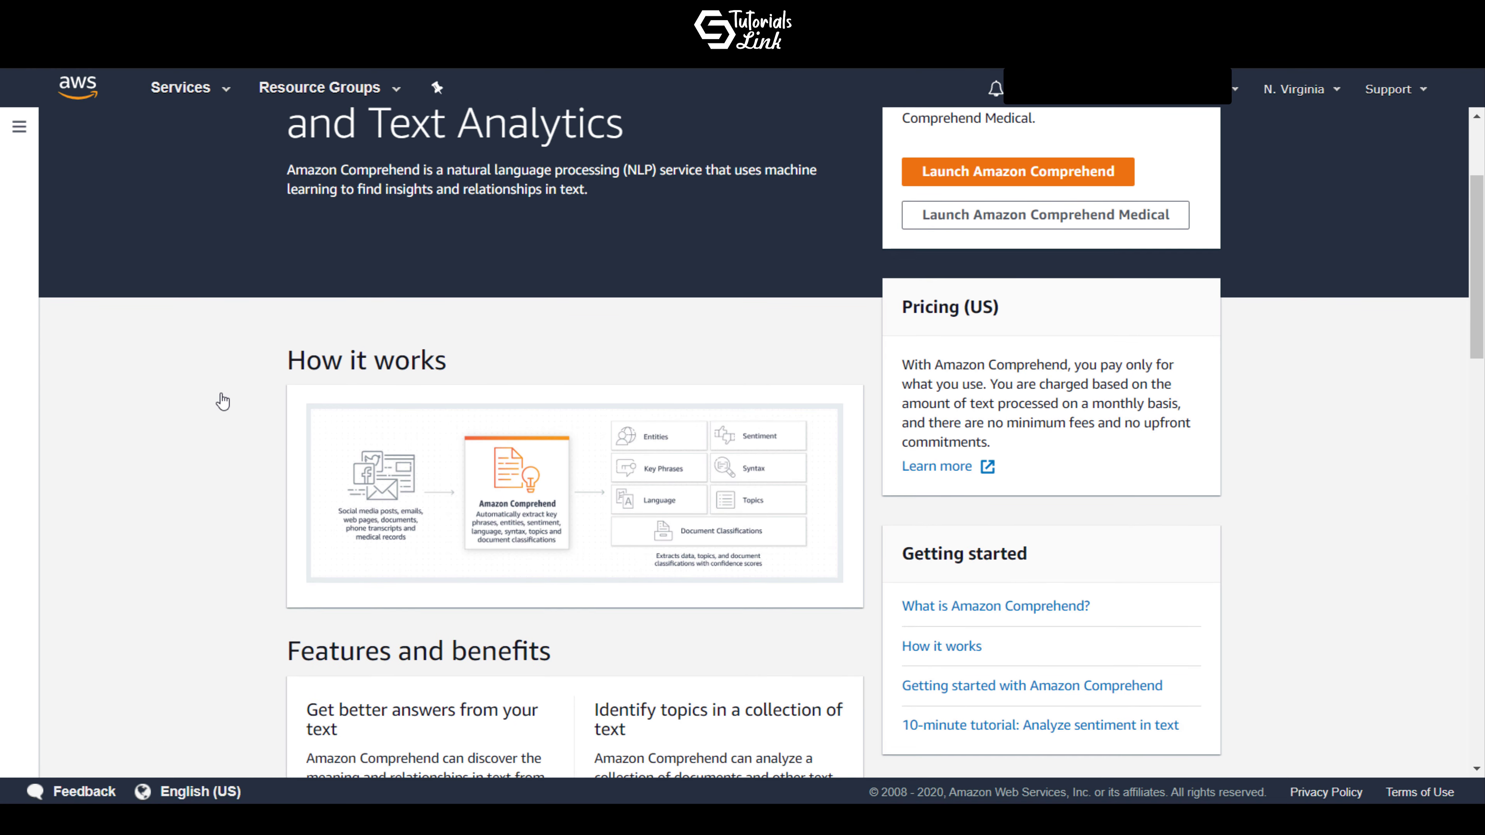
scroll(201, 485, down, 2)
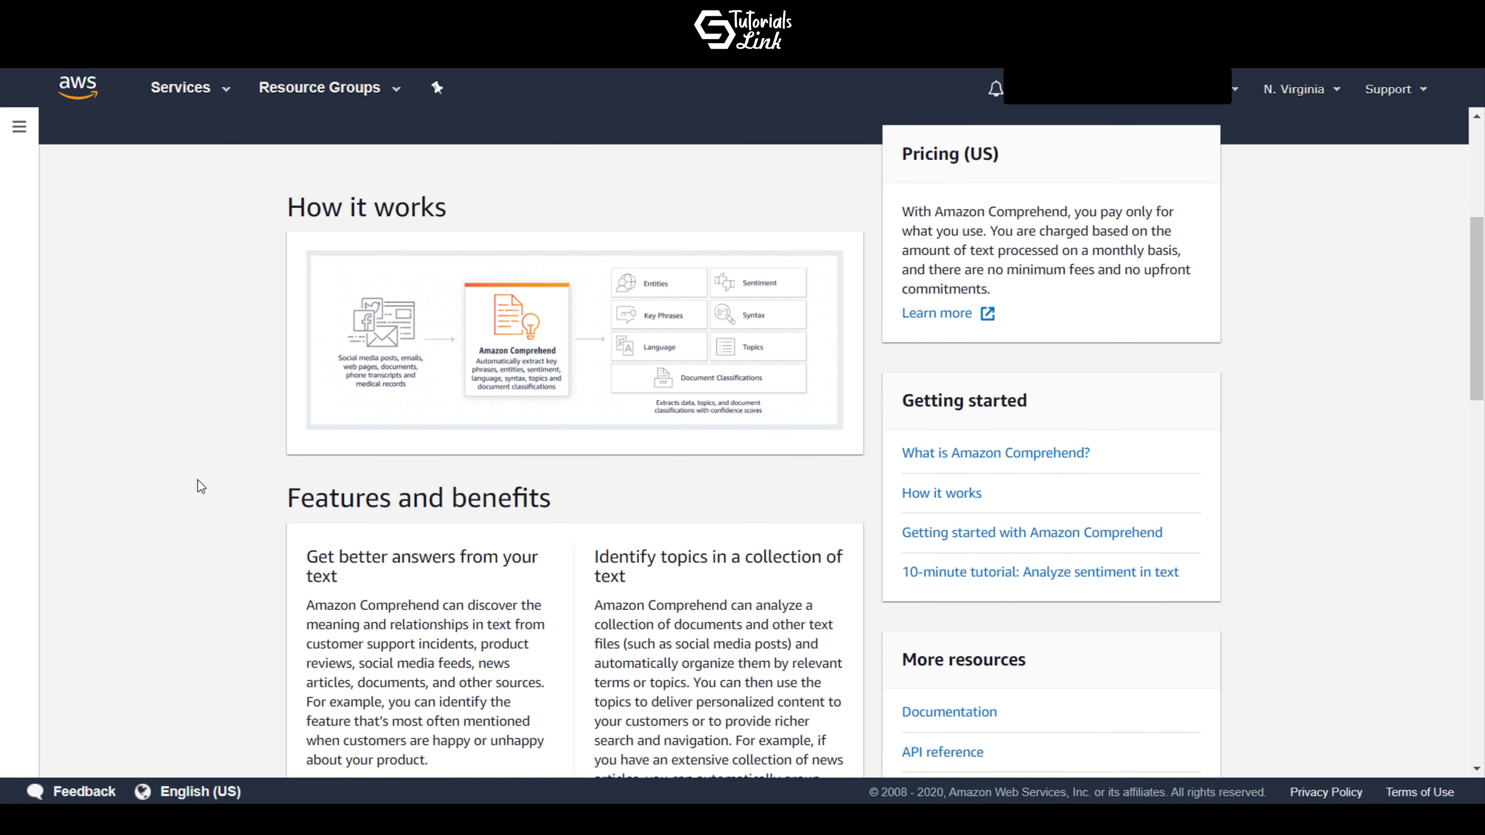
scroll(197, 479, down, 3)
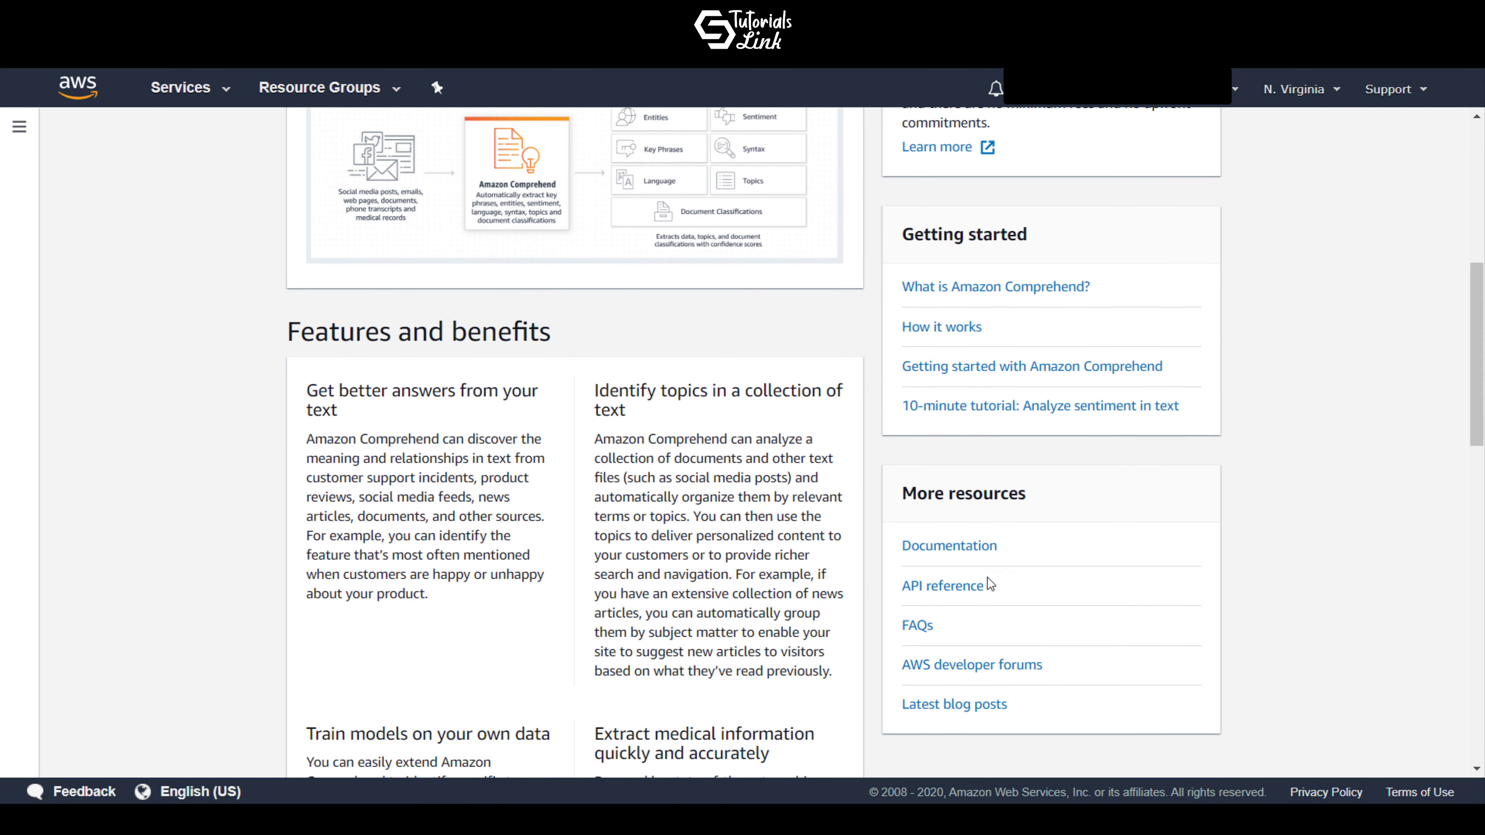
scroll(1286, 588, down, 6)
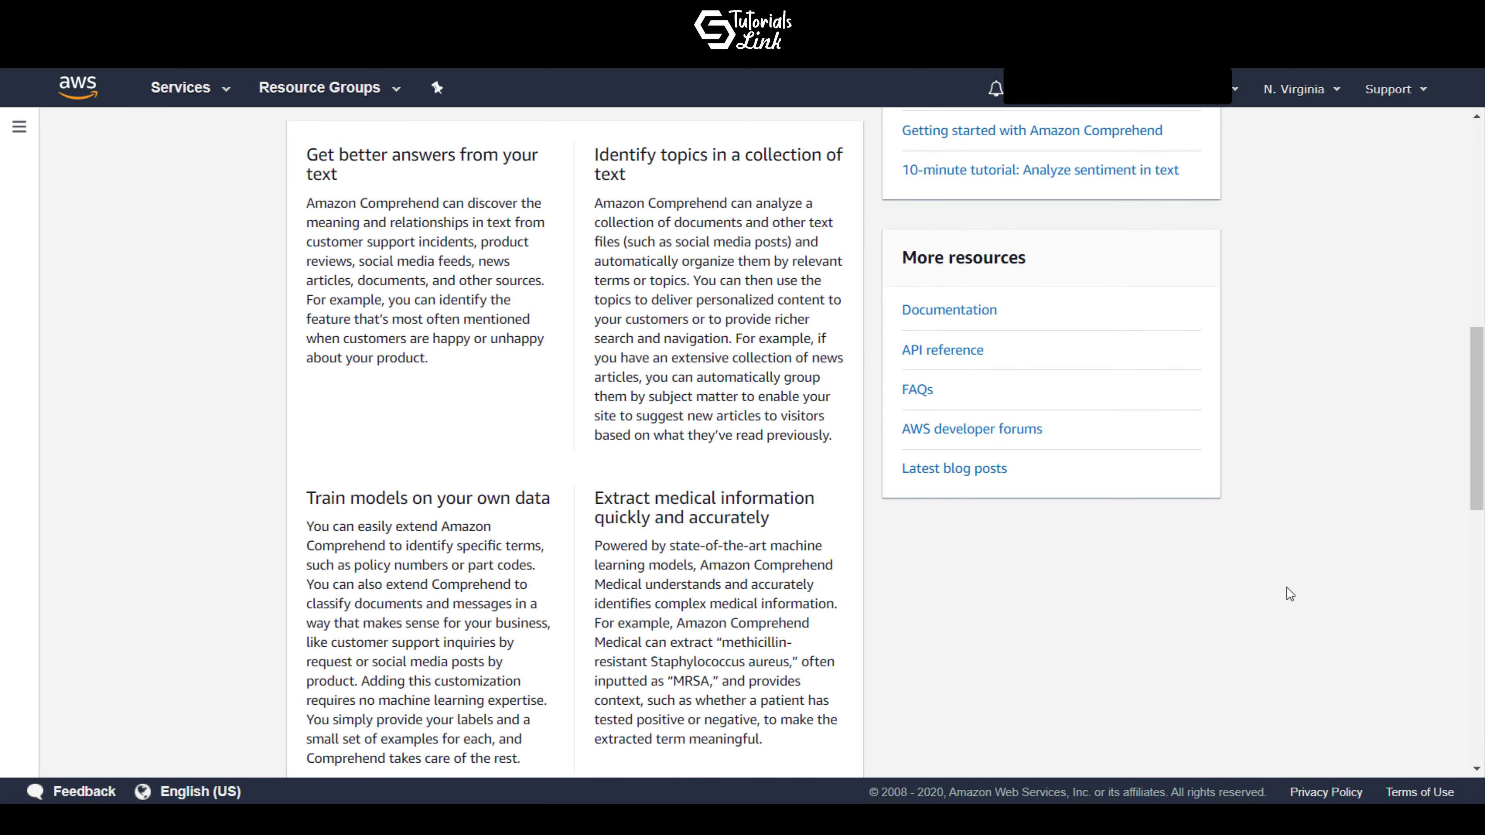
scroll(1290, 594, down, 2)
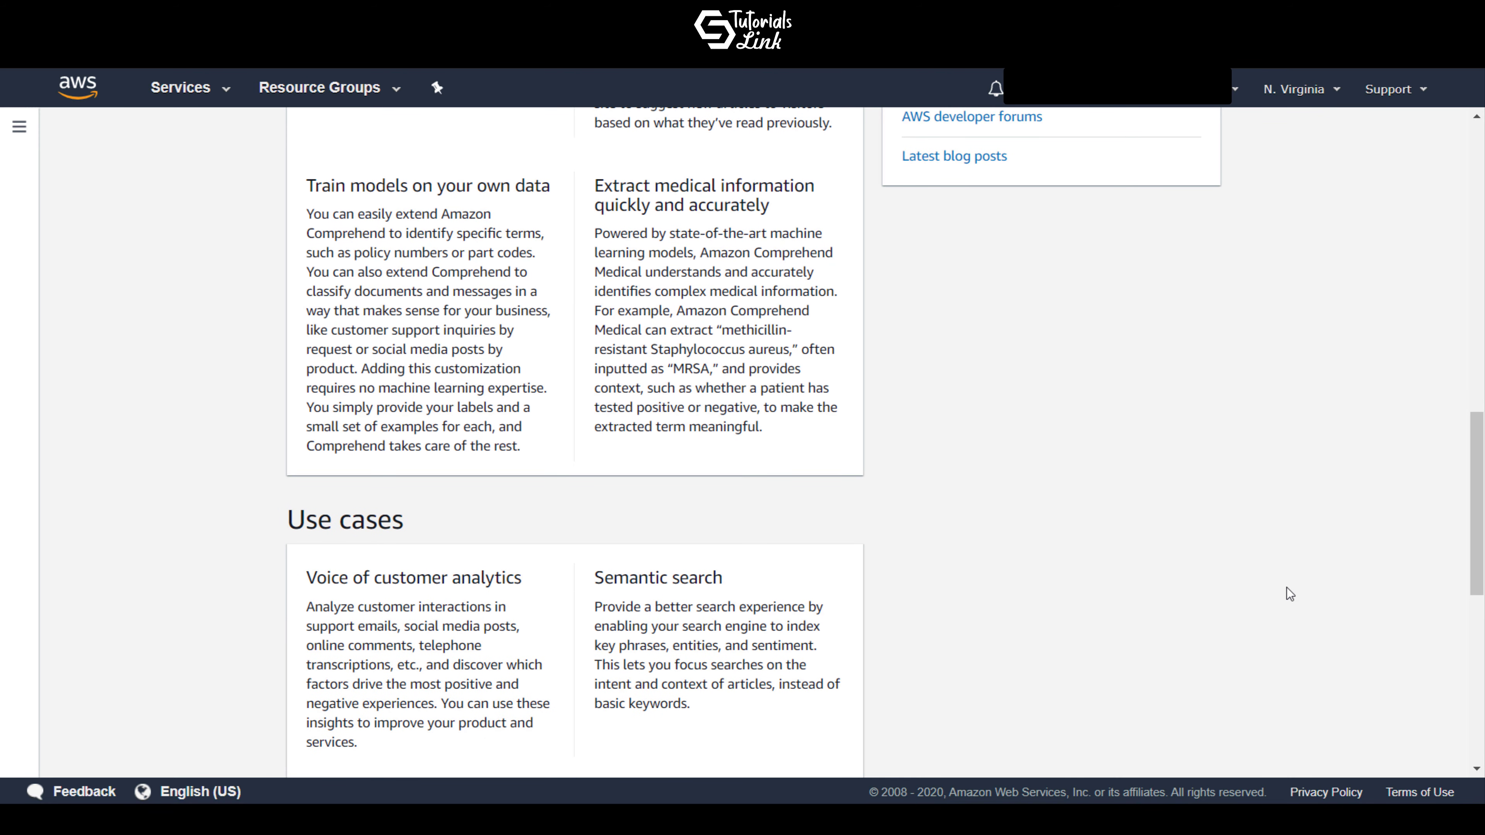
scroll(1286, 587, up, 11)
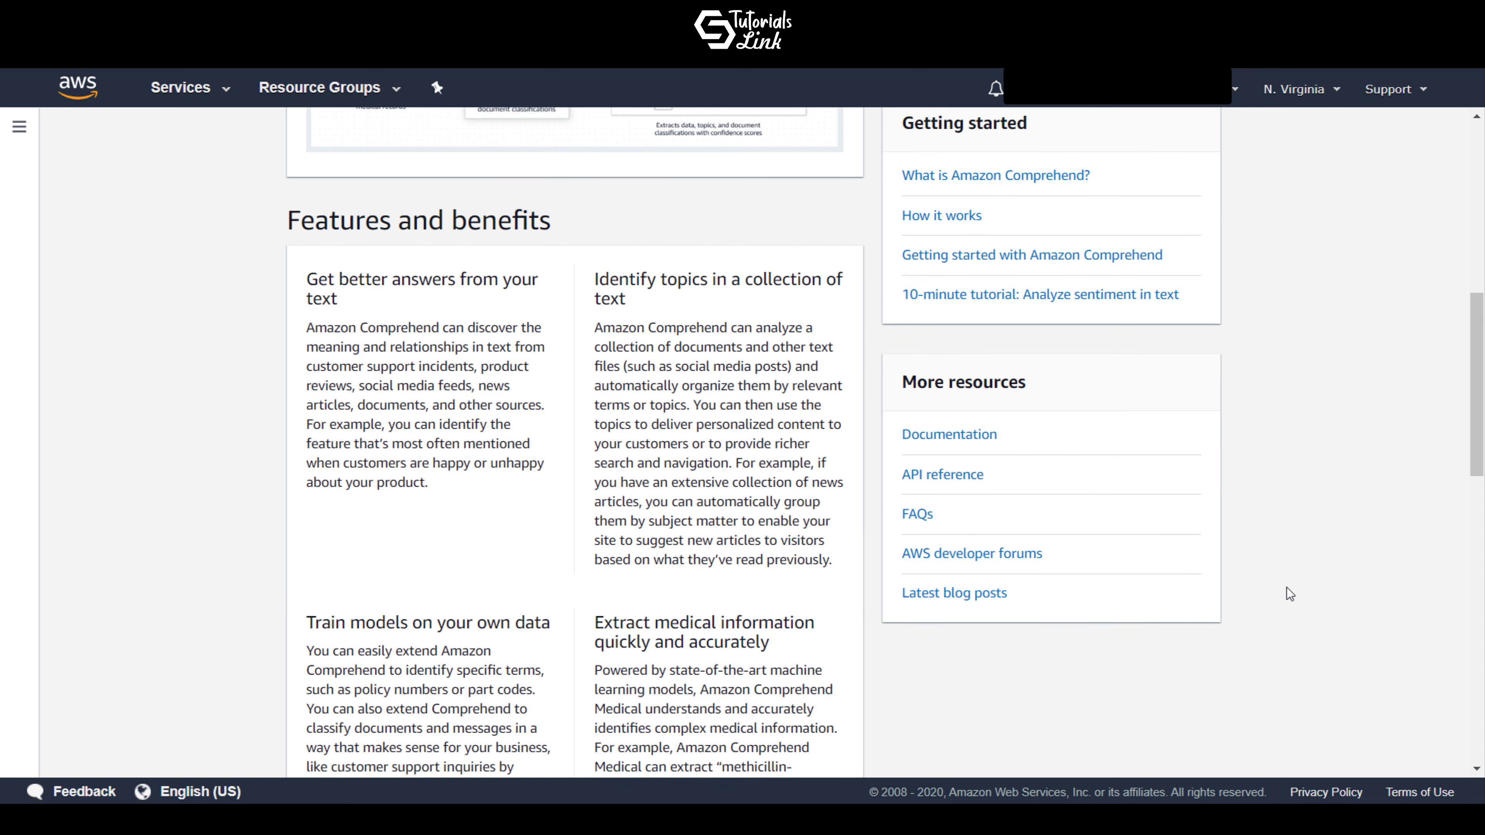
scroll(1286, 588, up, 5)
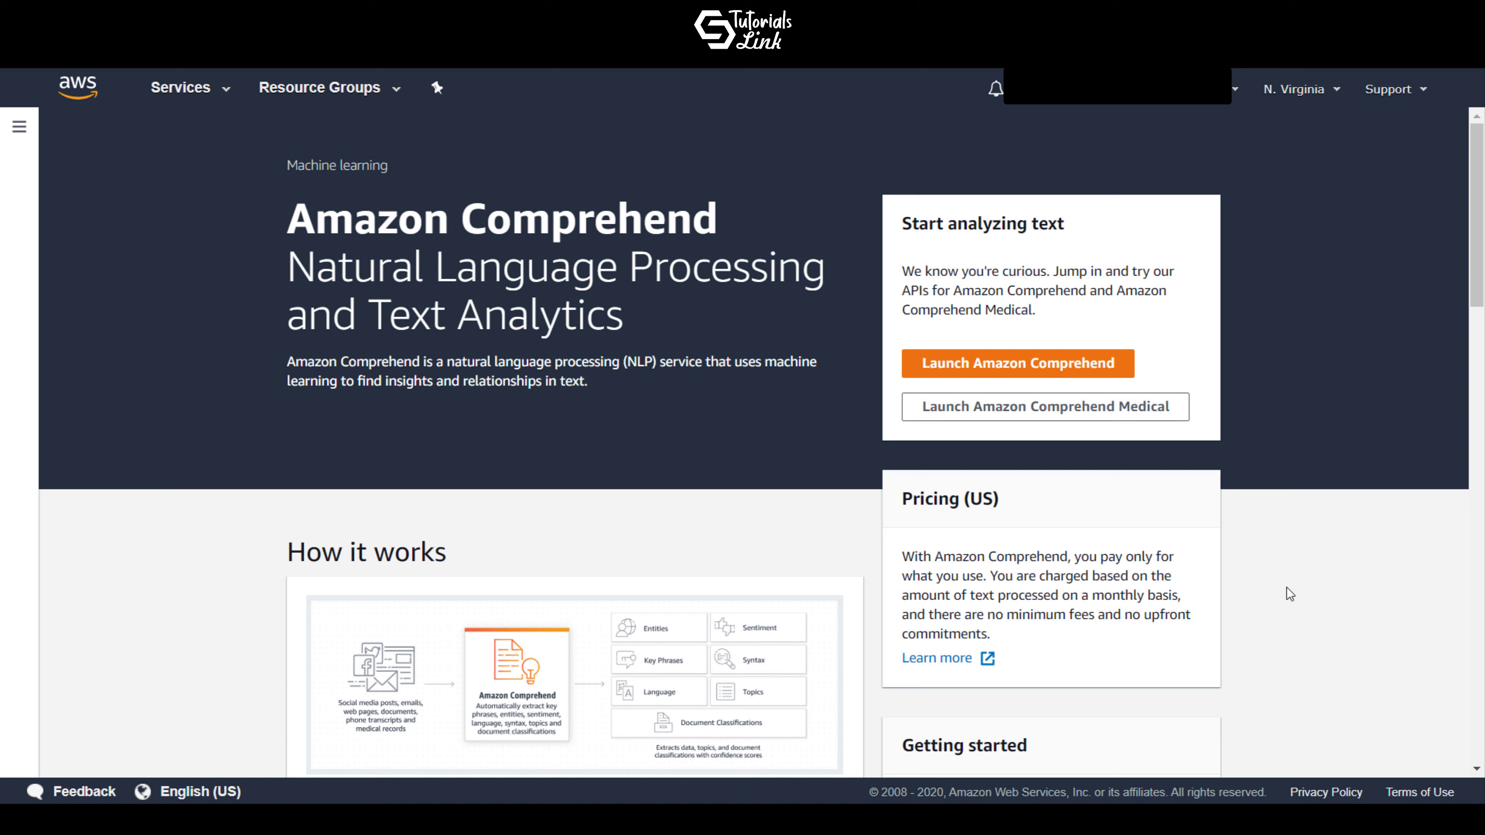
Launch Amazon Comprehend and dismiss the Learn more banner on the real-time analysis page
click(1005, 370)
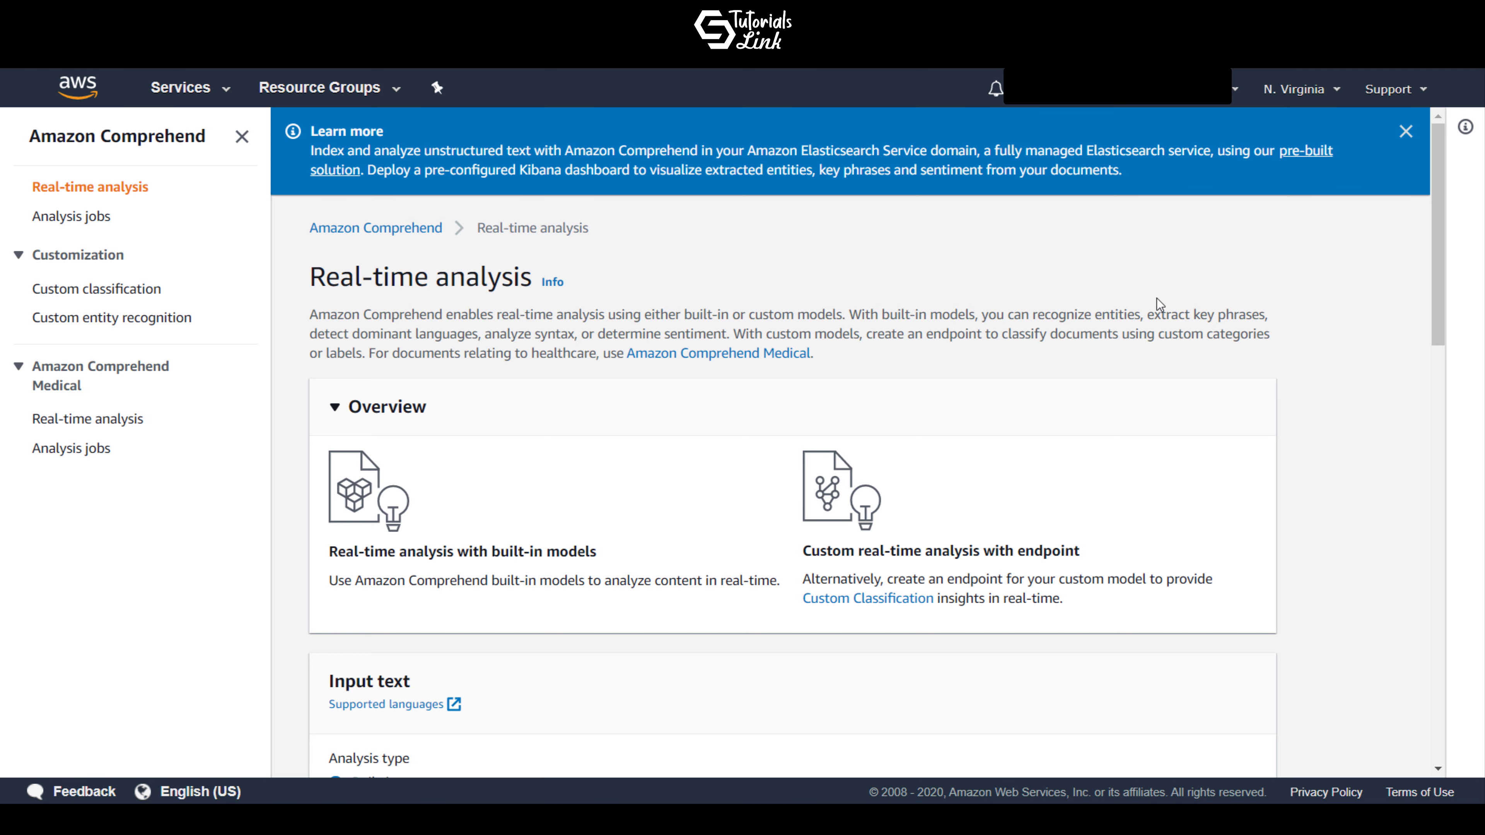
click(1405, 132)
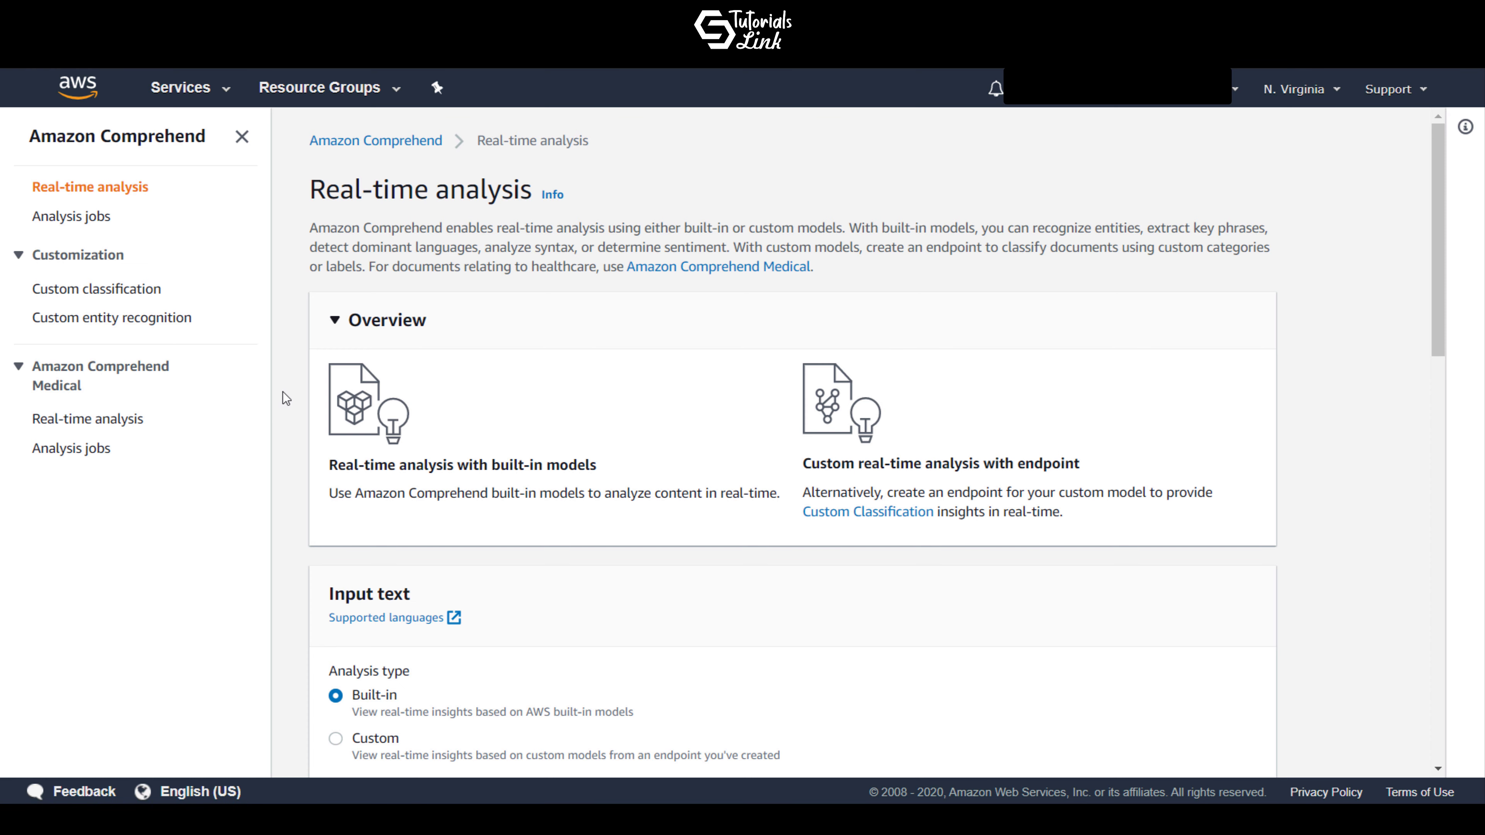
scroll(283, 392, down, 3)
scroll(283, 392, up, 3)
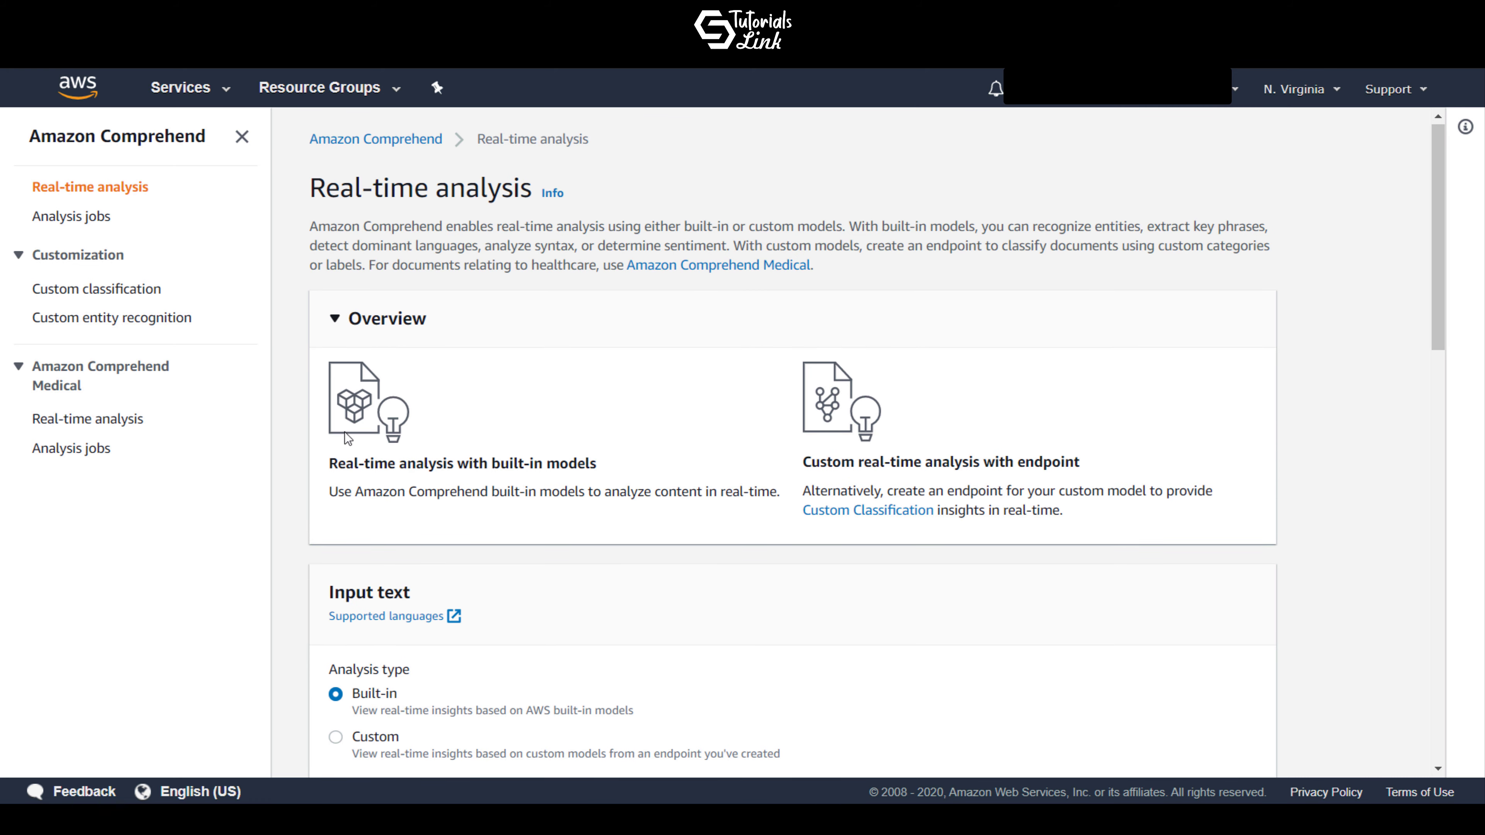
Delete the sample paragraph from the input text for the Built-in real-time analysis
scroll(587, 454, down, 3)
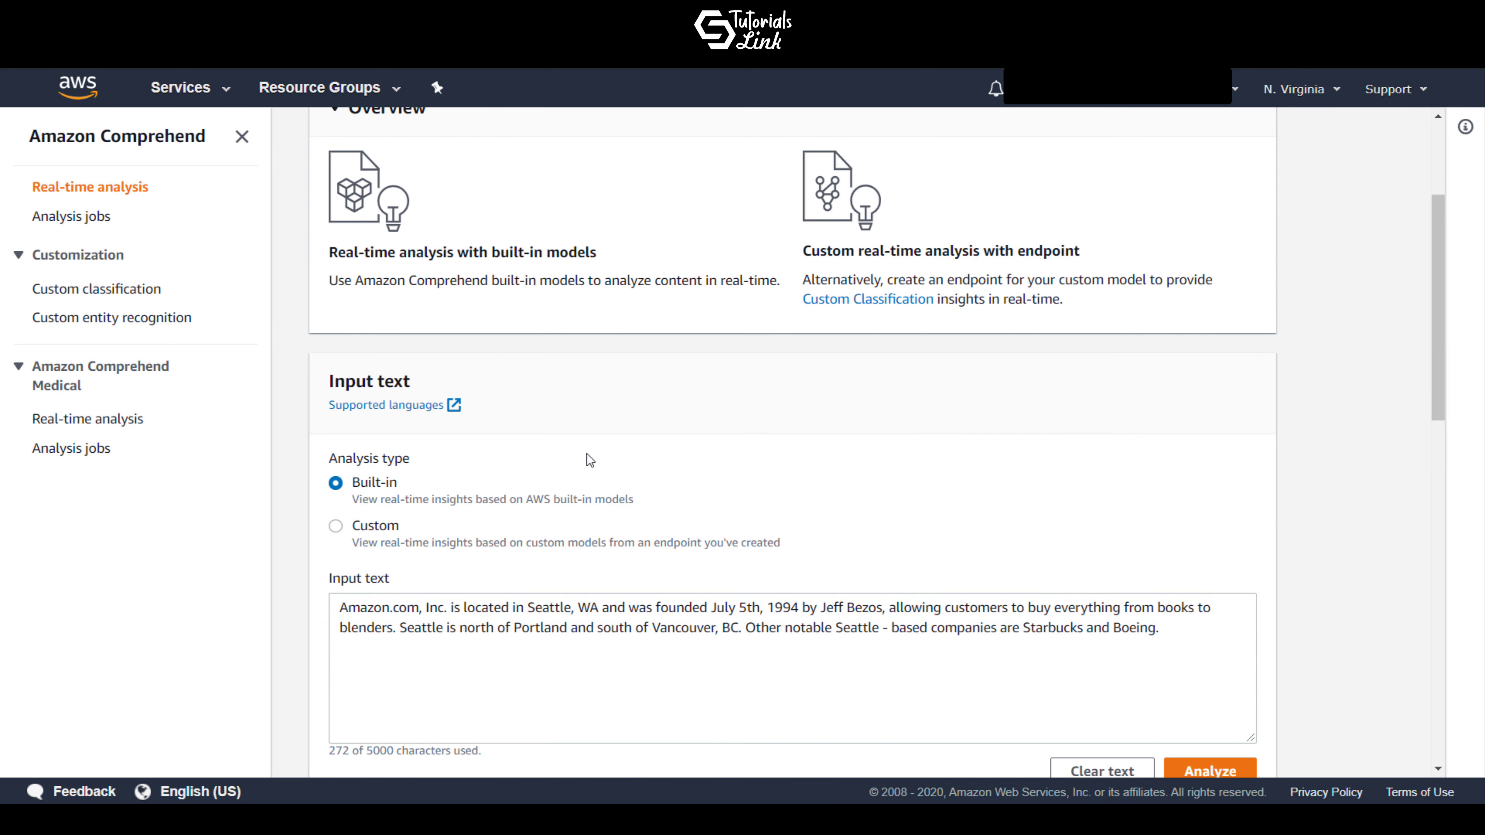
scroll(587, 454, down, 2)
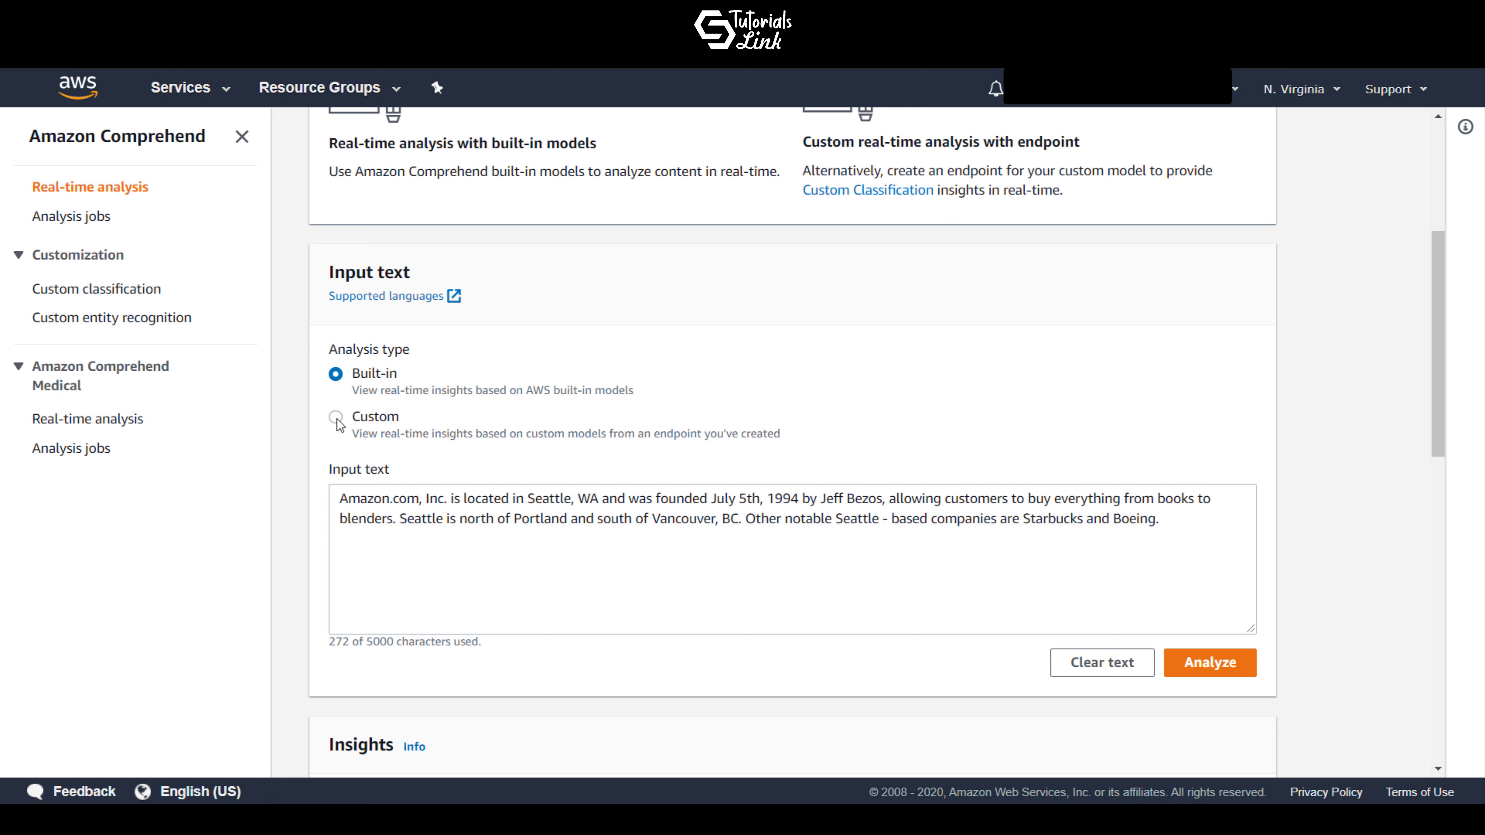
click(660, 560)
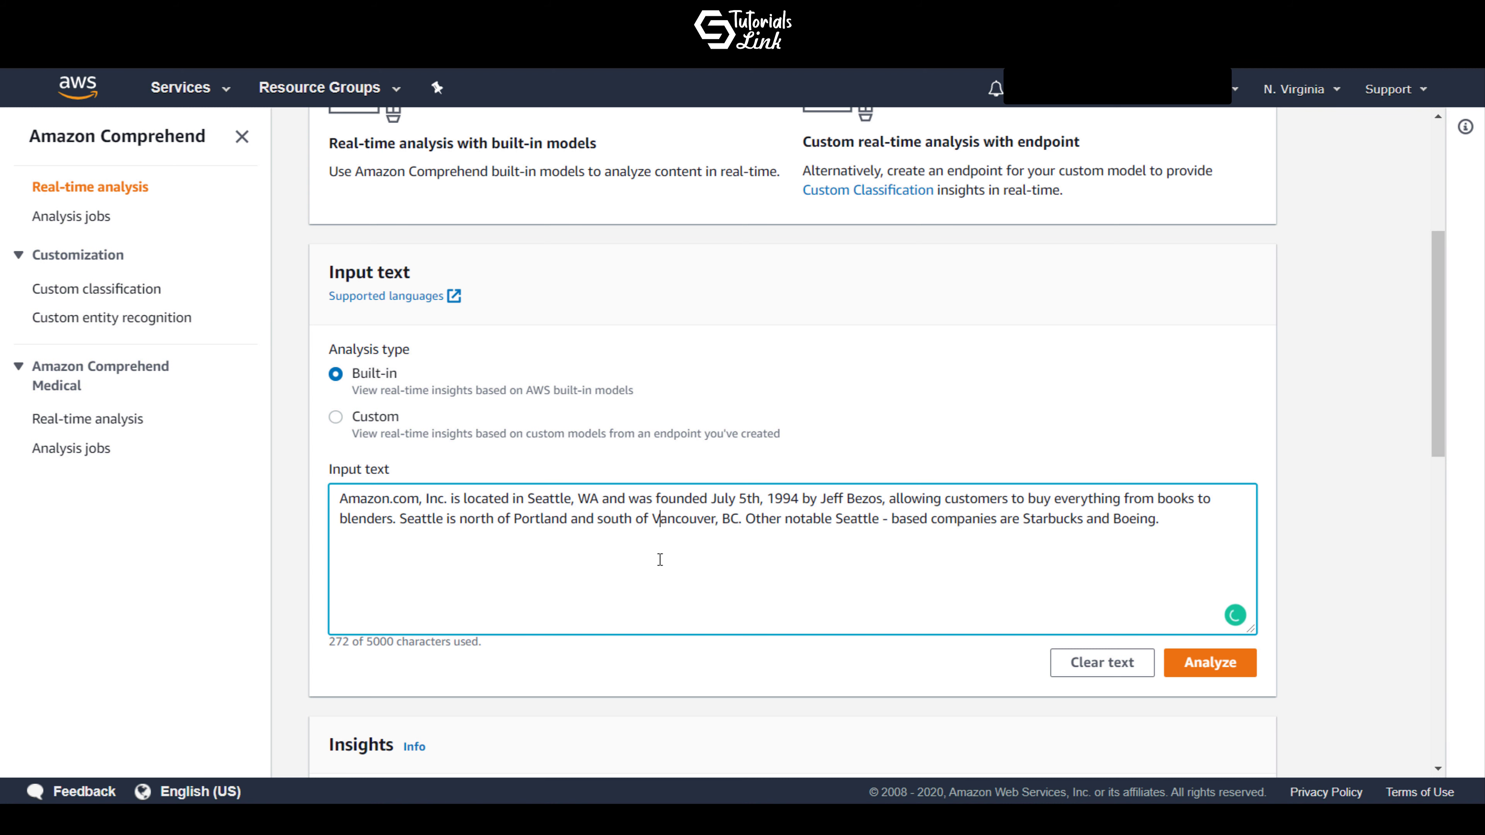
key(ctrl+a)
key(BackSpace)
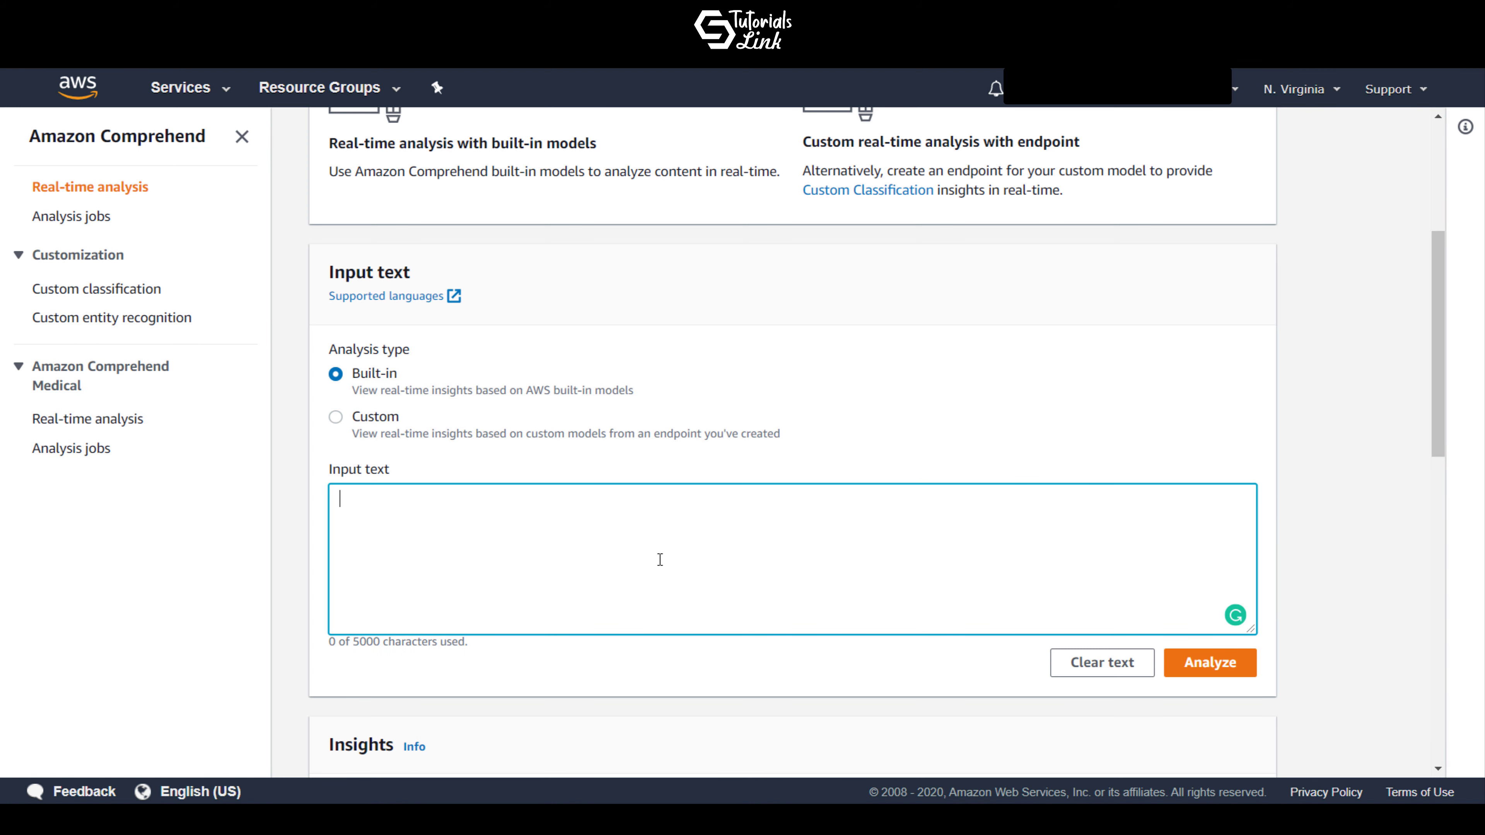
Begin the input text with "Hi everyone . My name is", a first name, and the sentence "Love to meet you all"
text(Hi everyon)
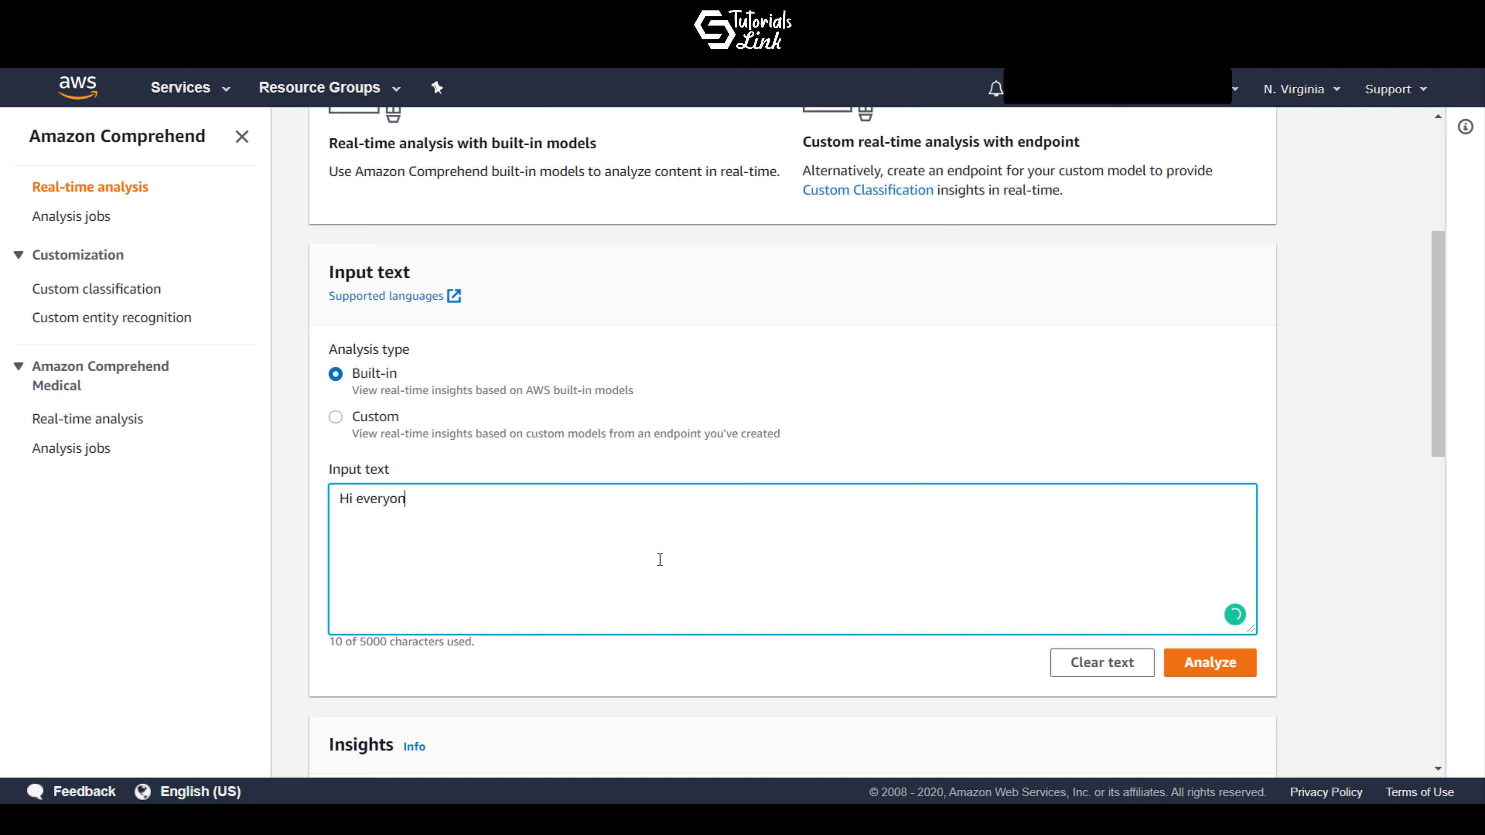
text(e . My name )
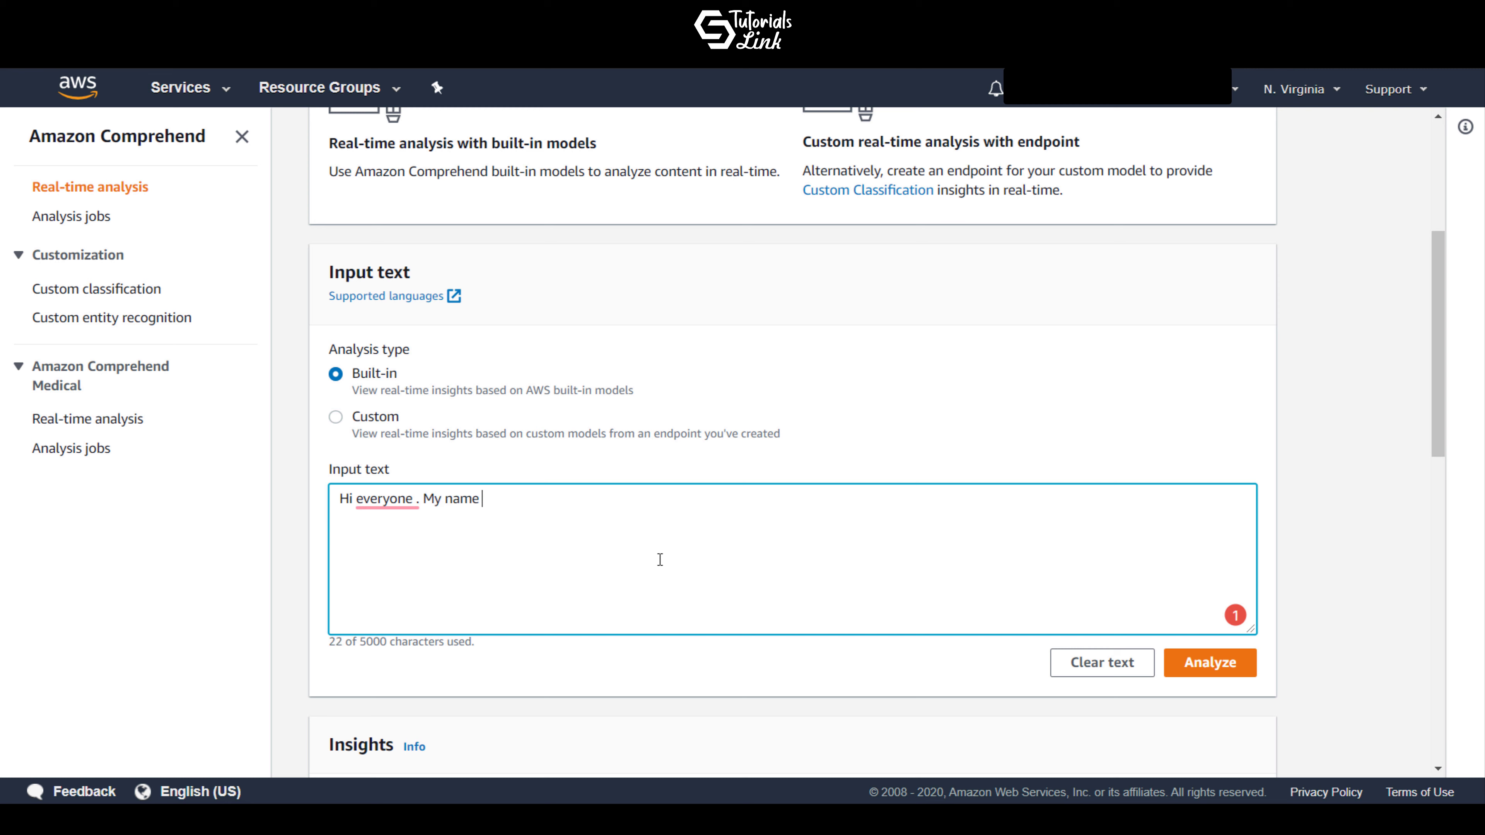
text(is Subham)
text(. Love to meet you al)
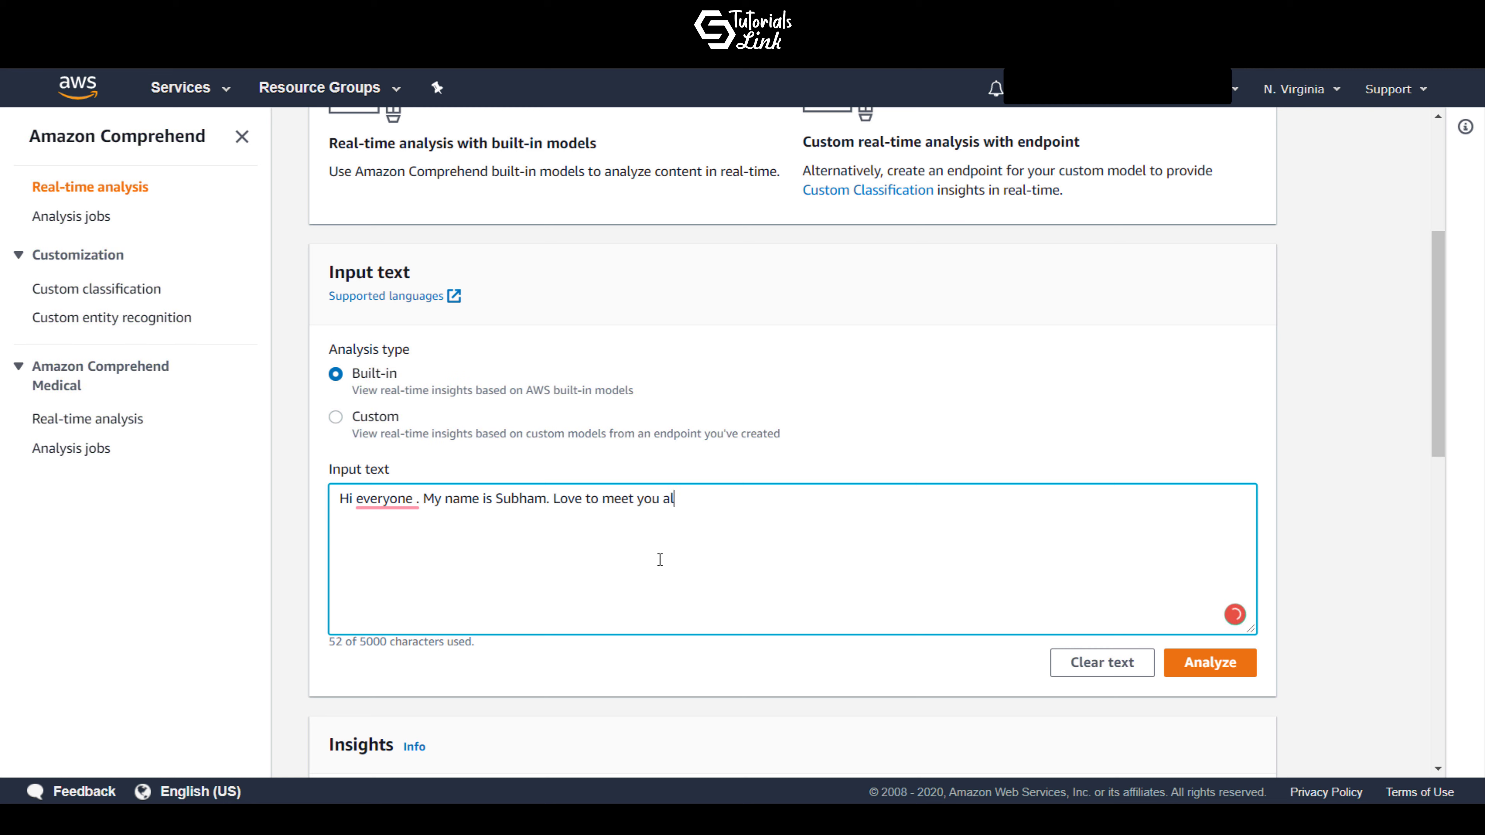
Complete the input text with "Hope you are loving this tutorial from the house of TutorialsLink Community!"
text(l. Hope you are loving thing)
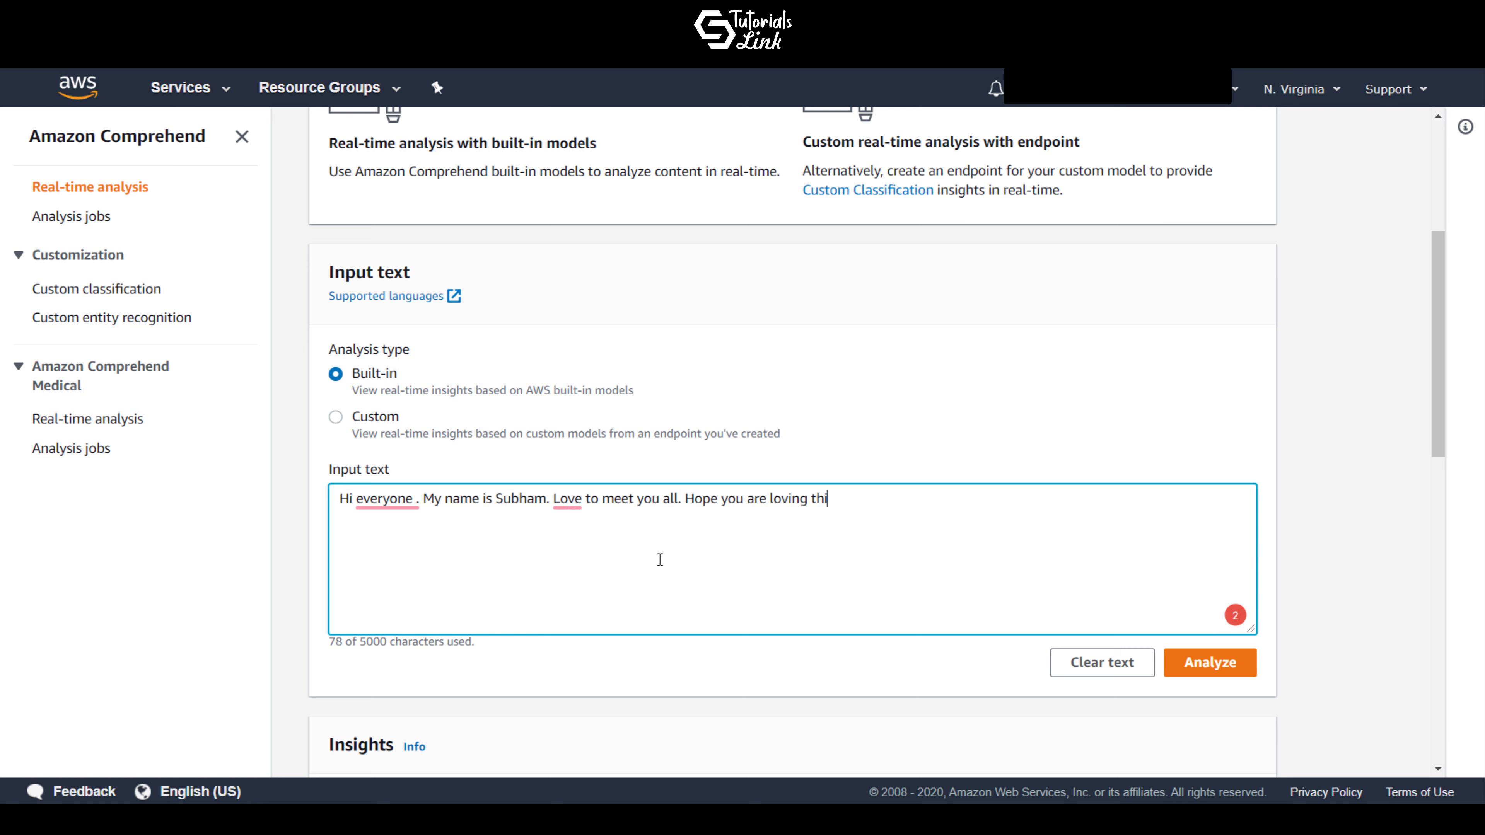
key(BackSpace)
key(BackSpace)
key(BackSpace)
text(s tutorial from the house )
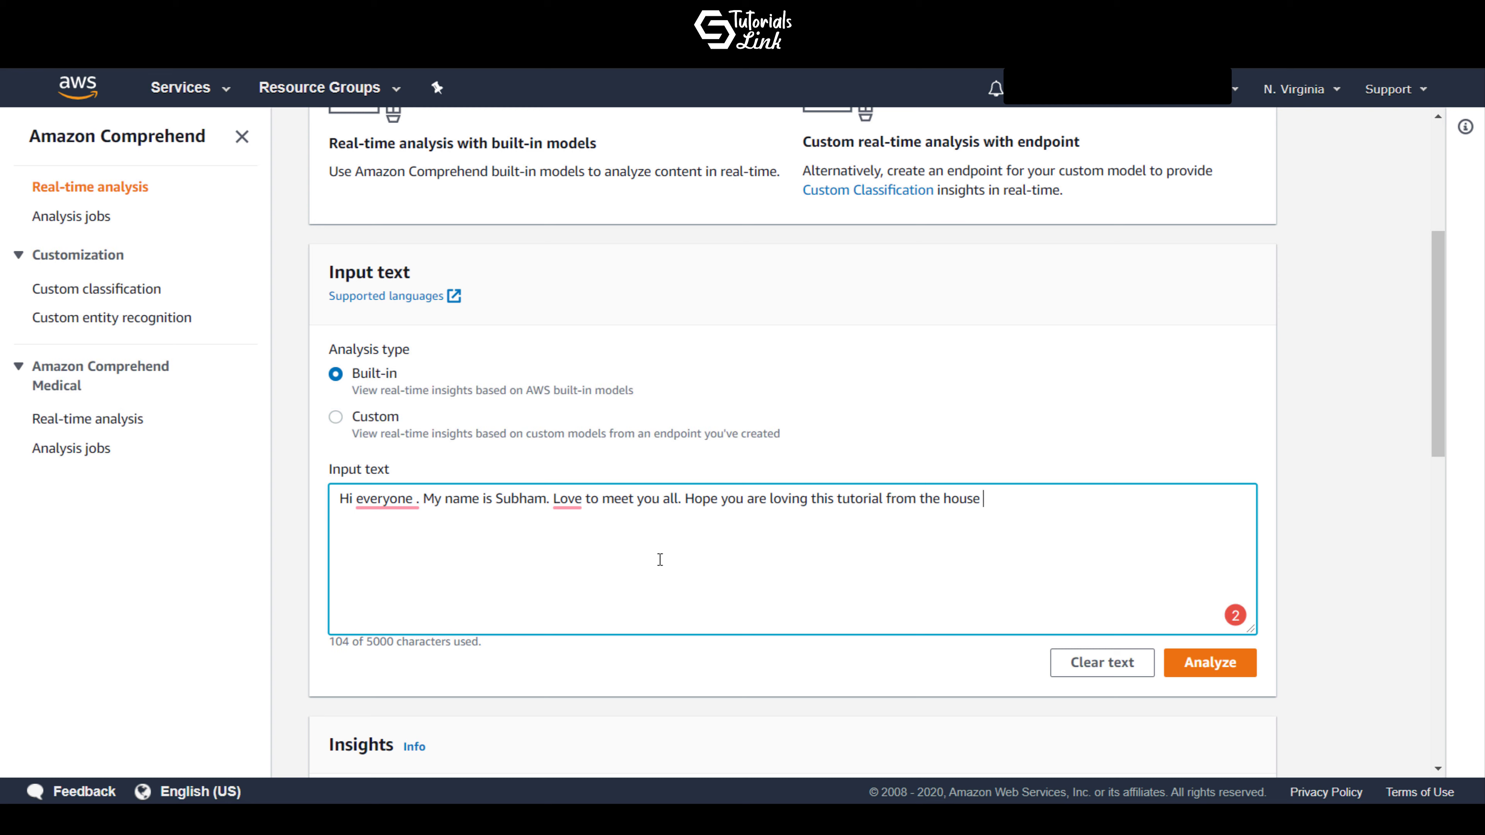
text(of TutorialsLink Community)
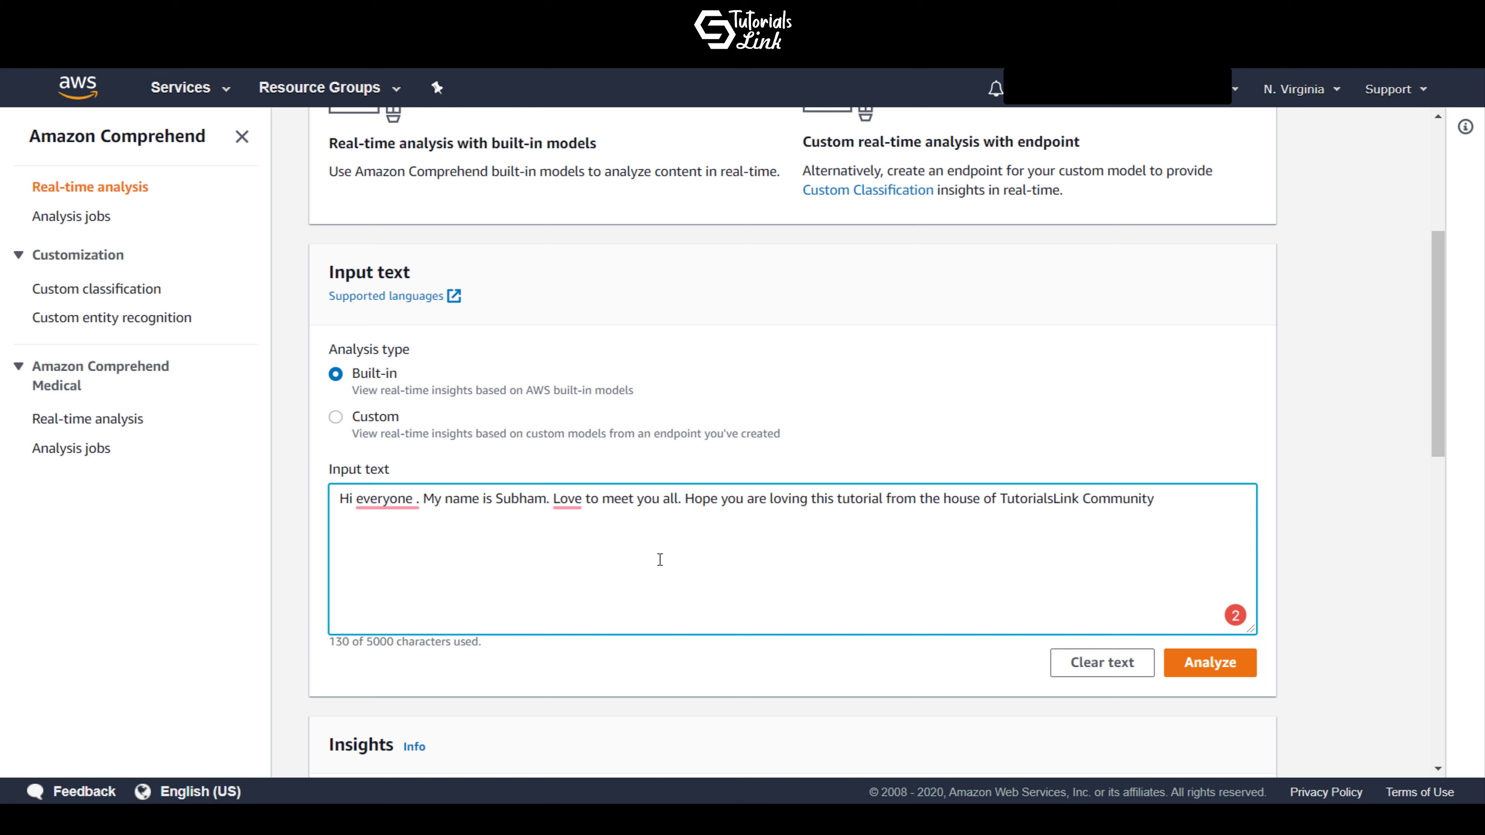
text(.)
key(BackSpace)
text(!)
Accept the Grammarly corrections in the input text: "I love", no space after "everyone", and "I hope"
mouse_move(567, 498)
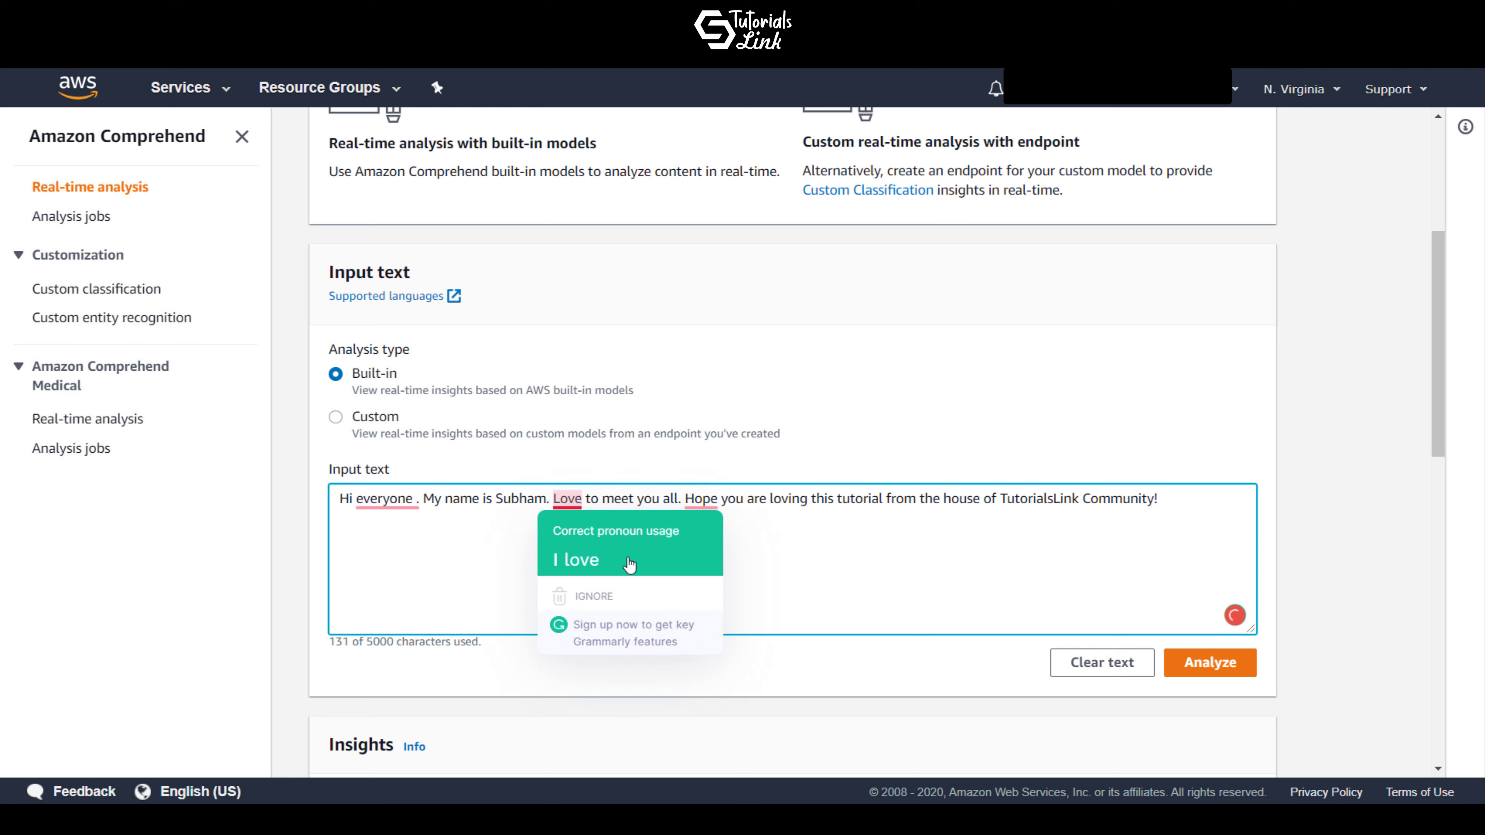
click(639, 575)
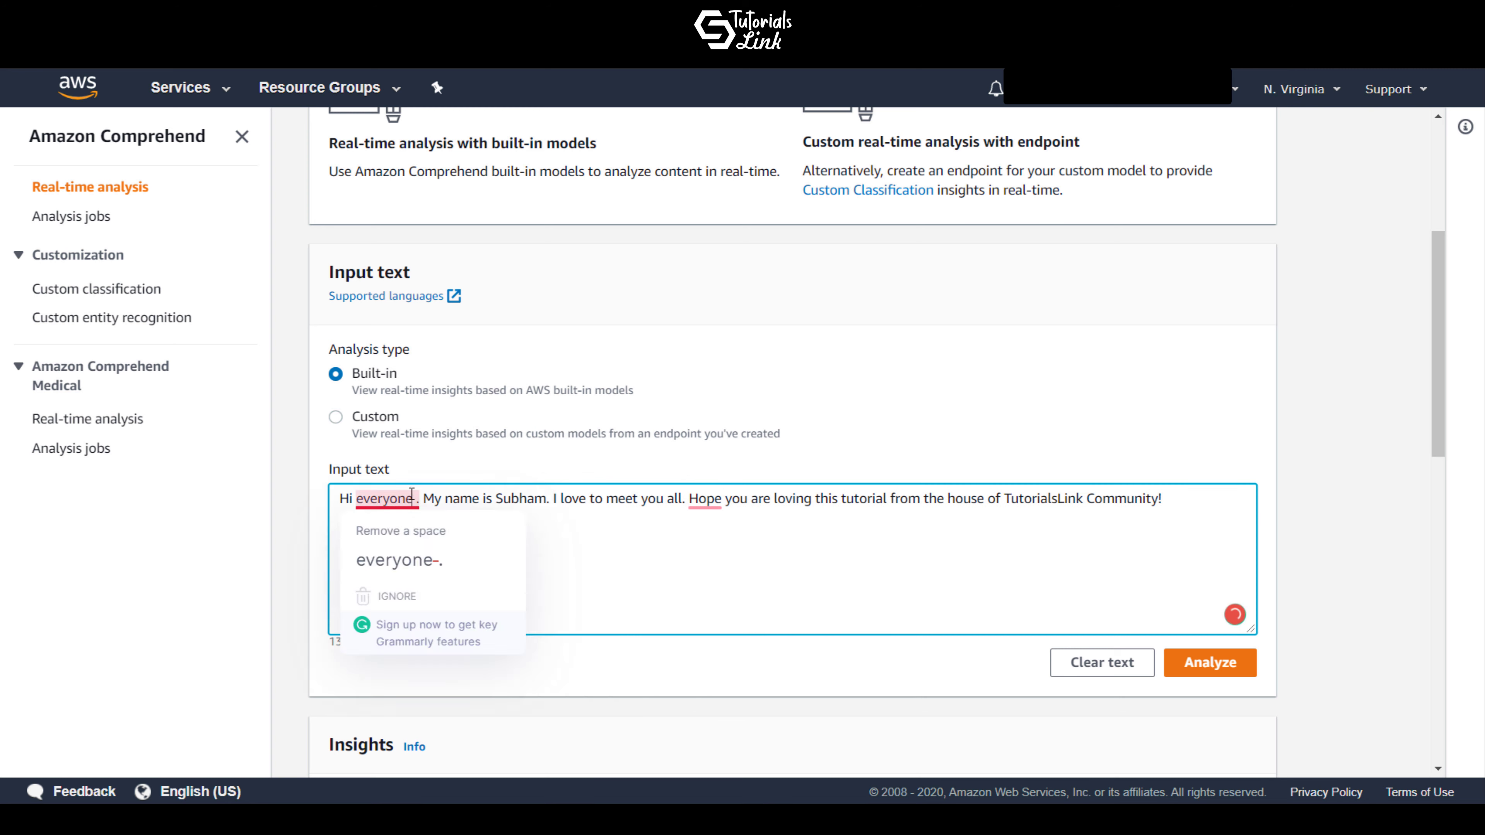
drag(414, 498, 471, 498)
click(471, 553)
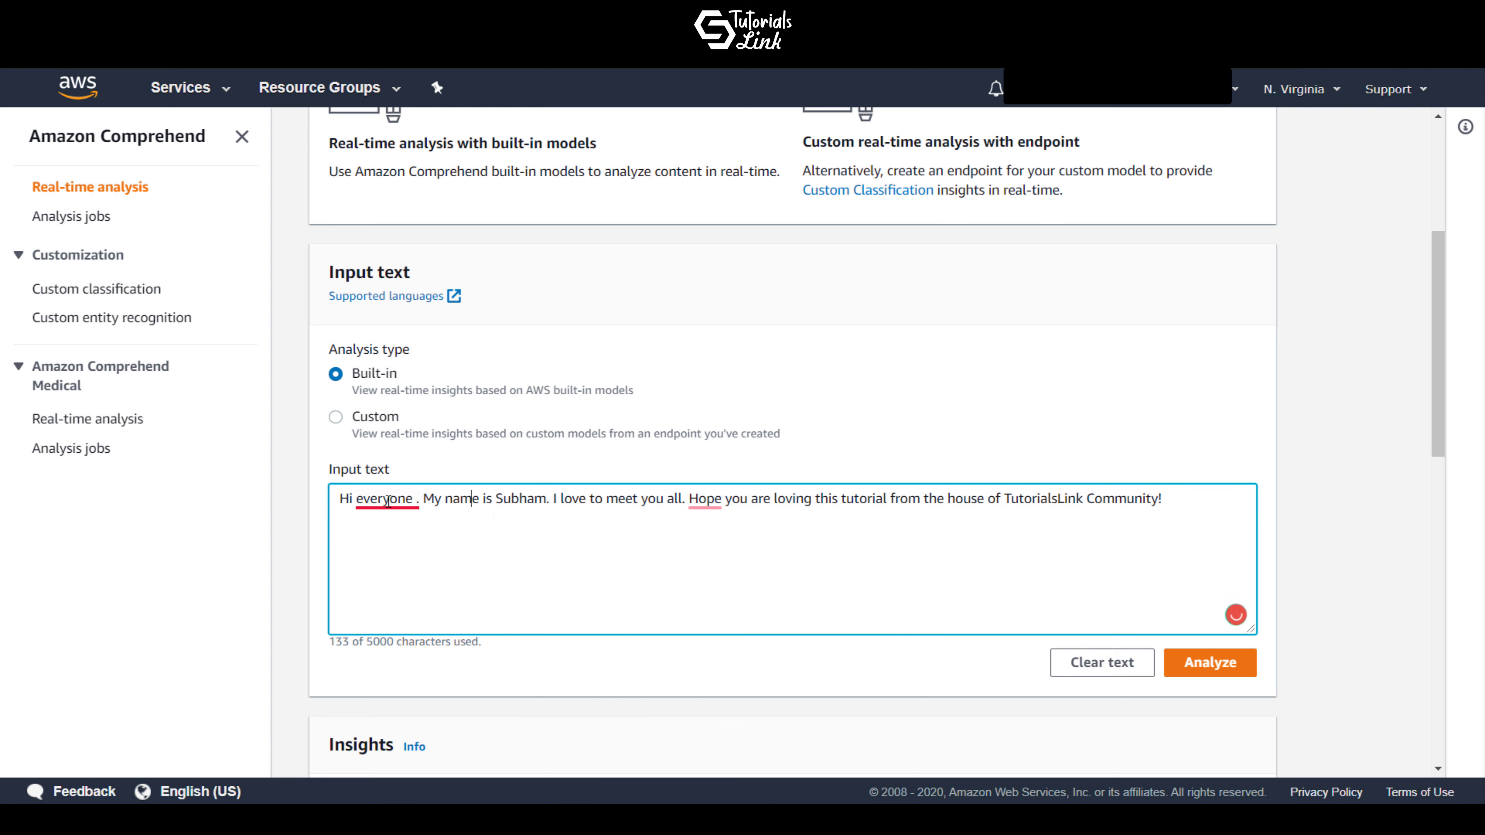
mouse_move(386, 498)
click(408, 533)
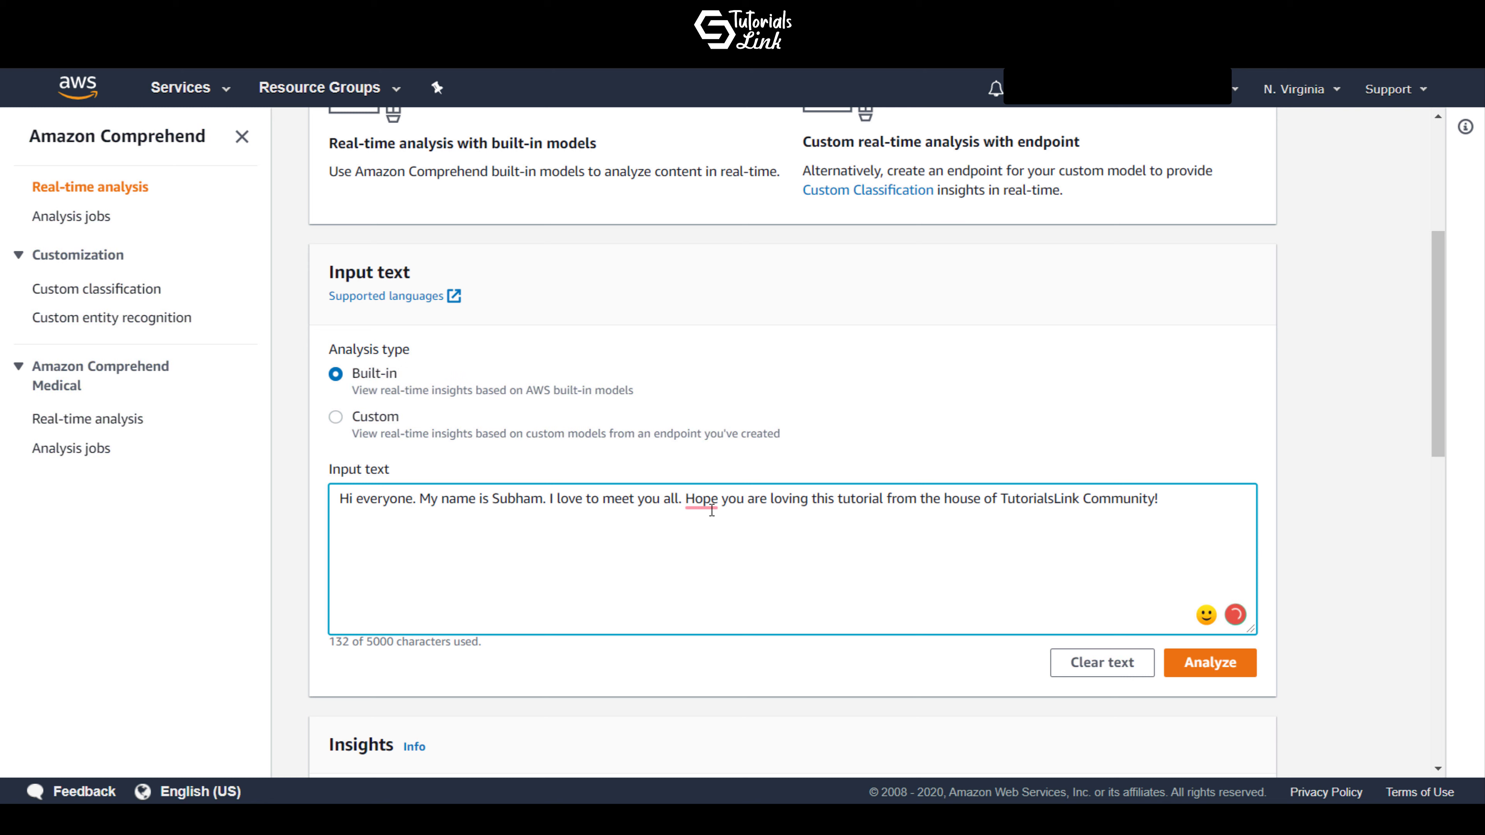
mouse_move(712, 504)
click(754, 552)
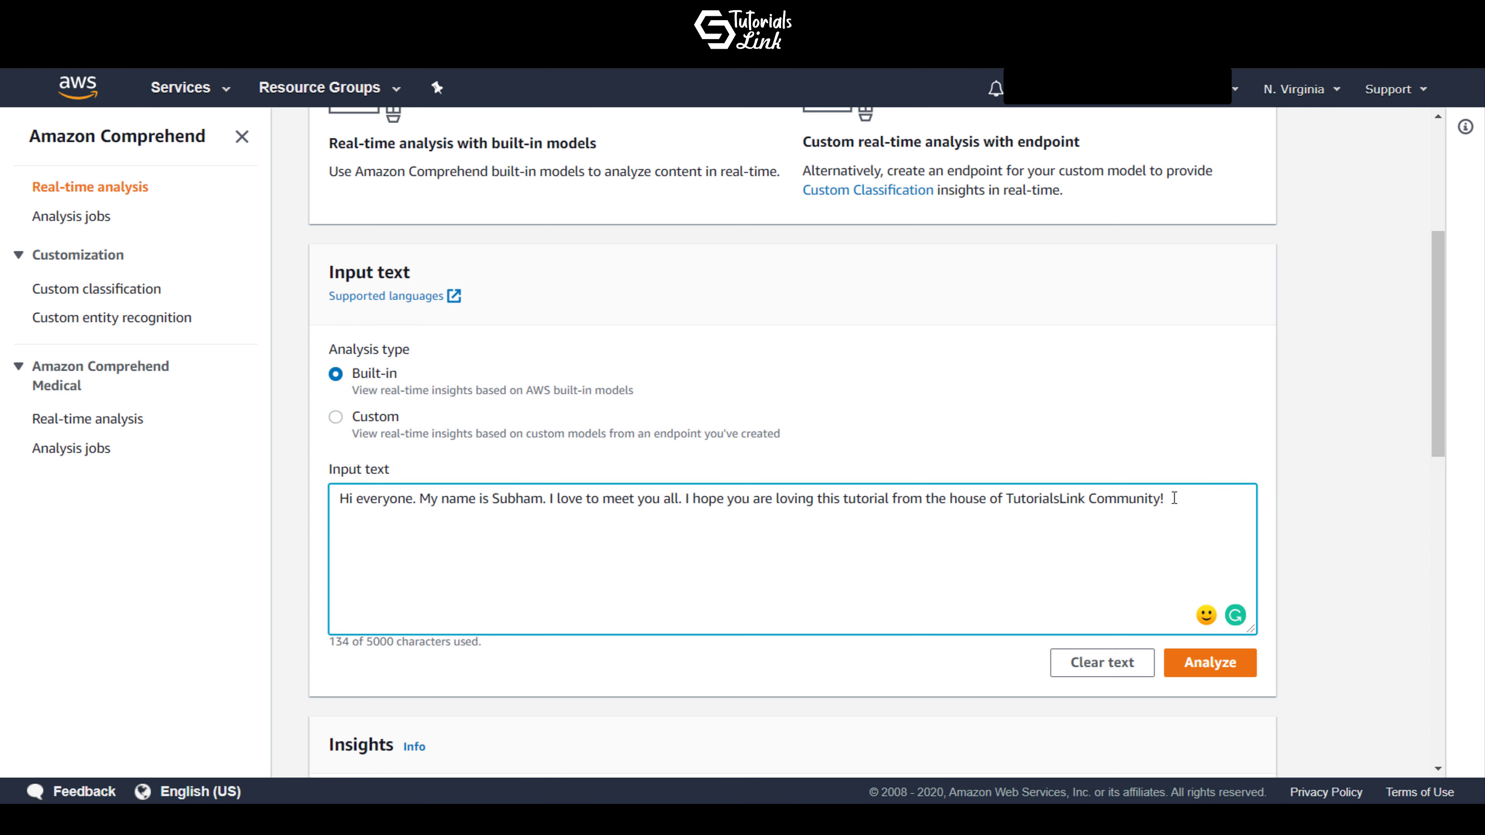
Analyze the input text with the built-in models and view the Entities results
scroll(1174, 498, down, 2)
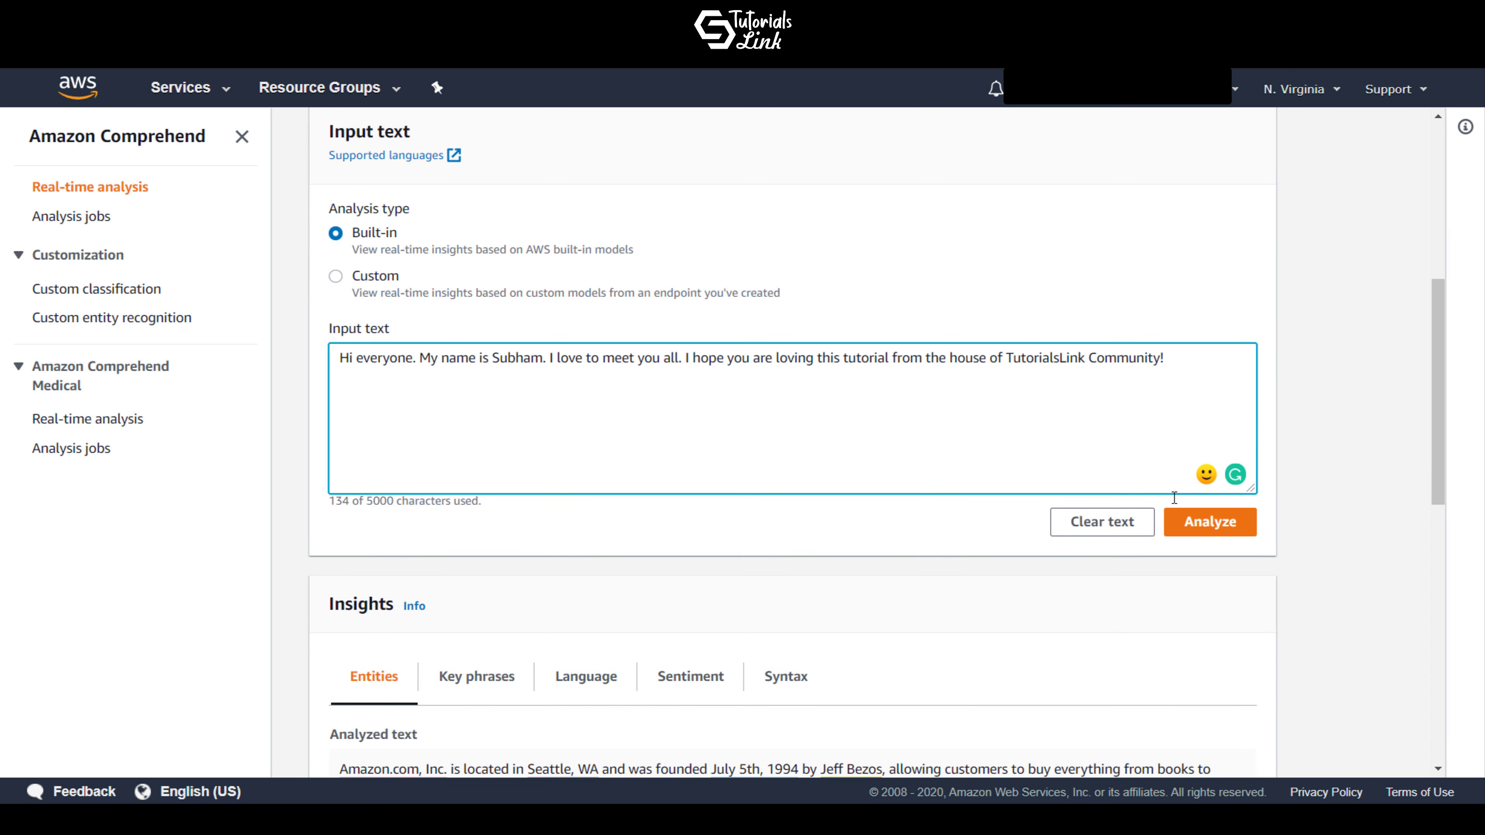
click(1226, 531)
scroll(1380, 507, down, 6)
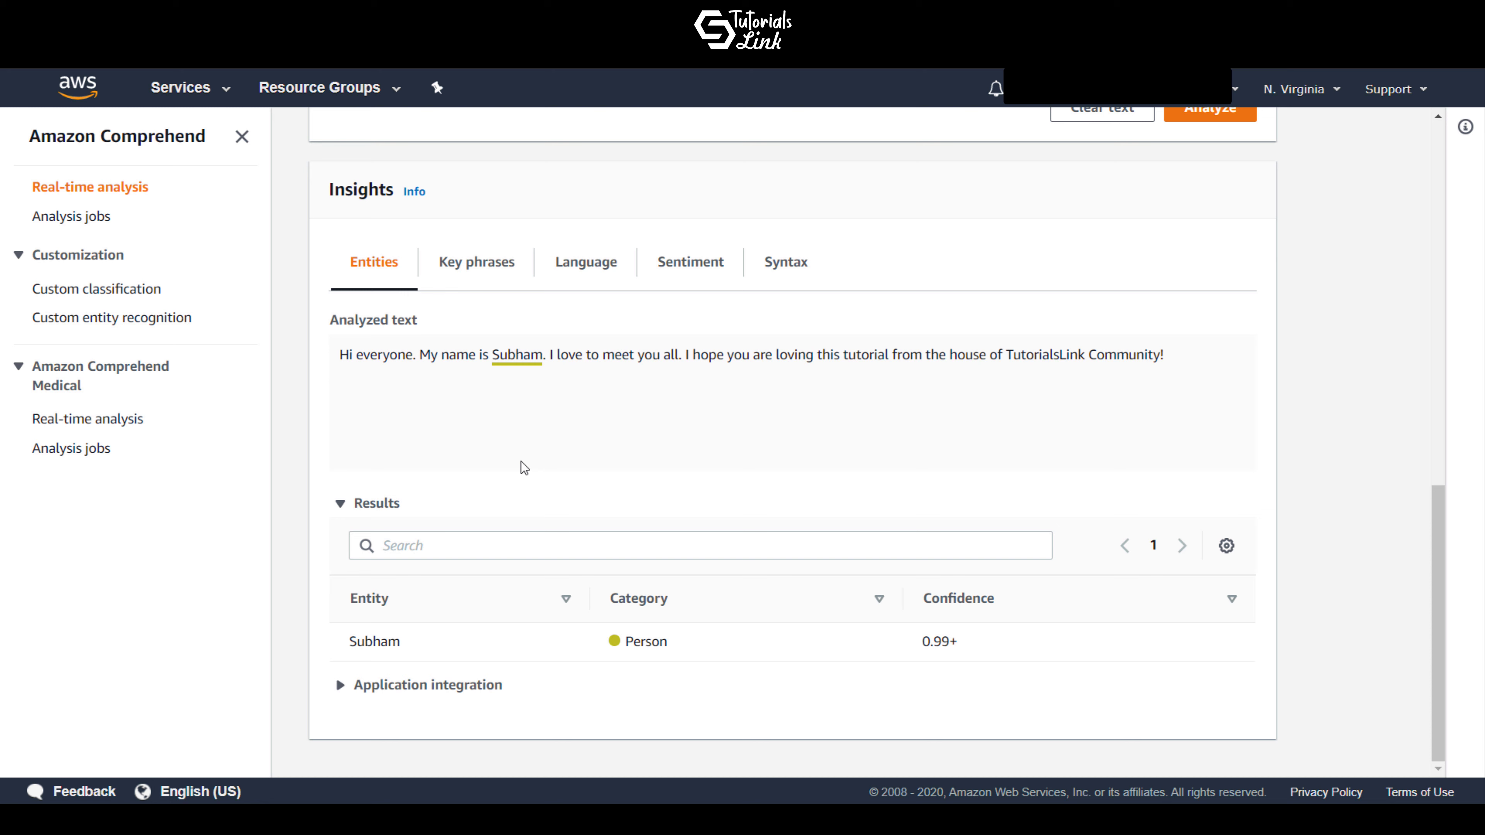
Review the Key phrases insights and expand Application integration to examine the API request and response
click(488, 265)
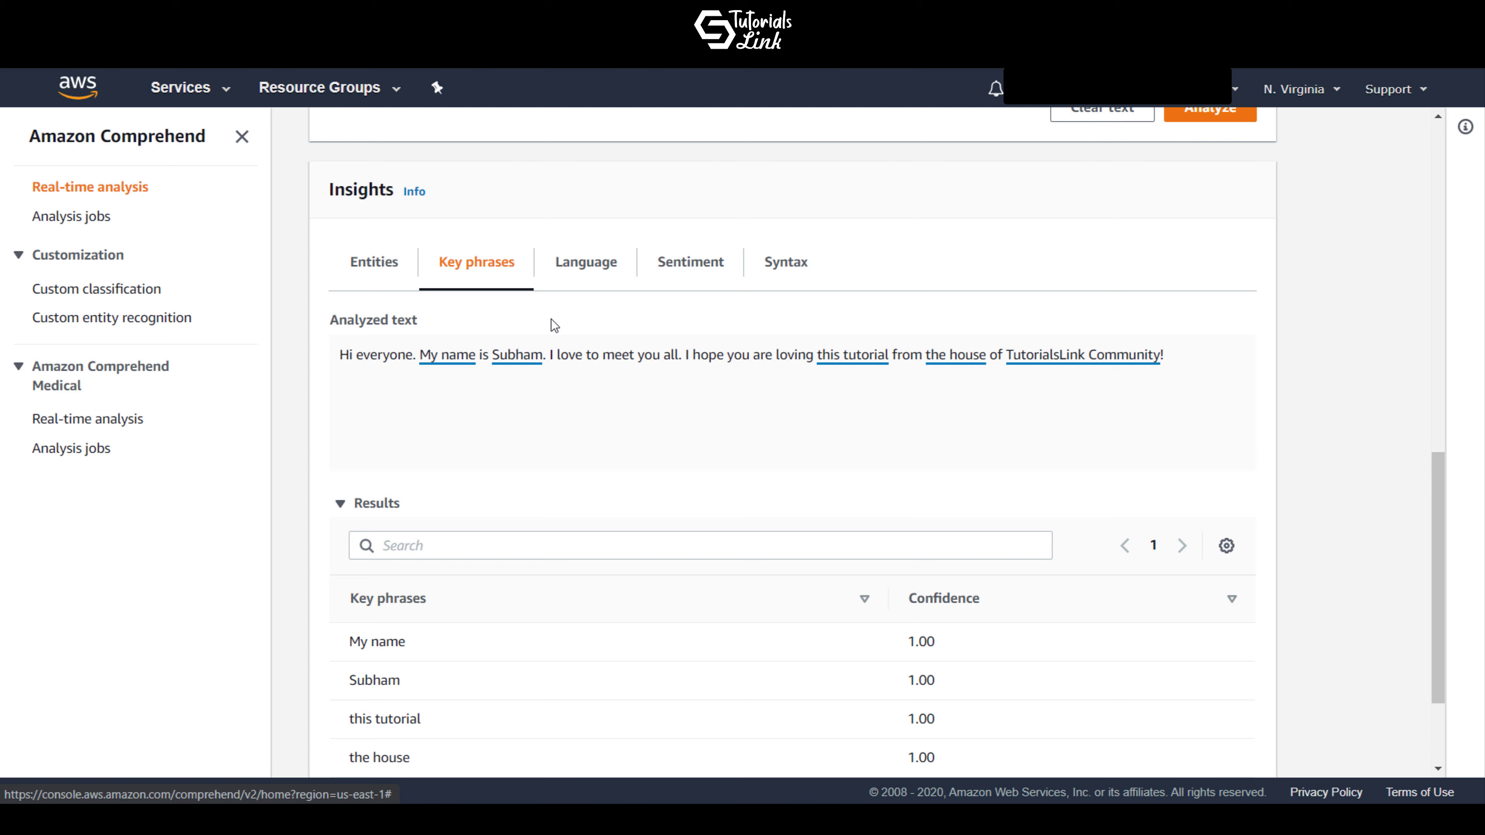
scroll(555, 326, down, 3)
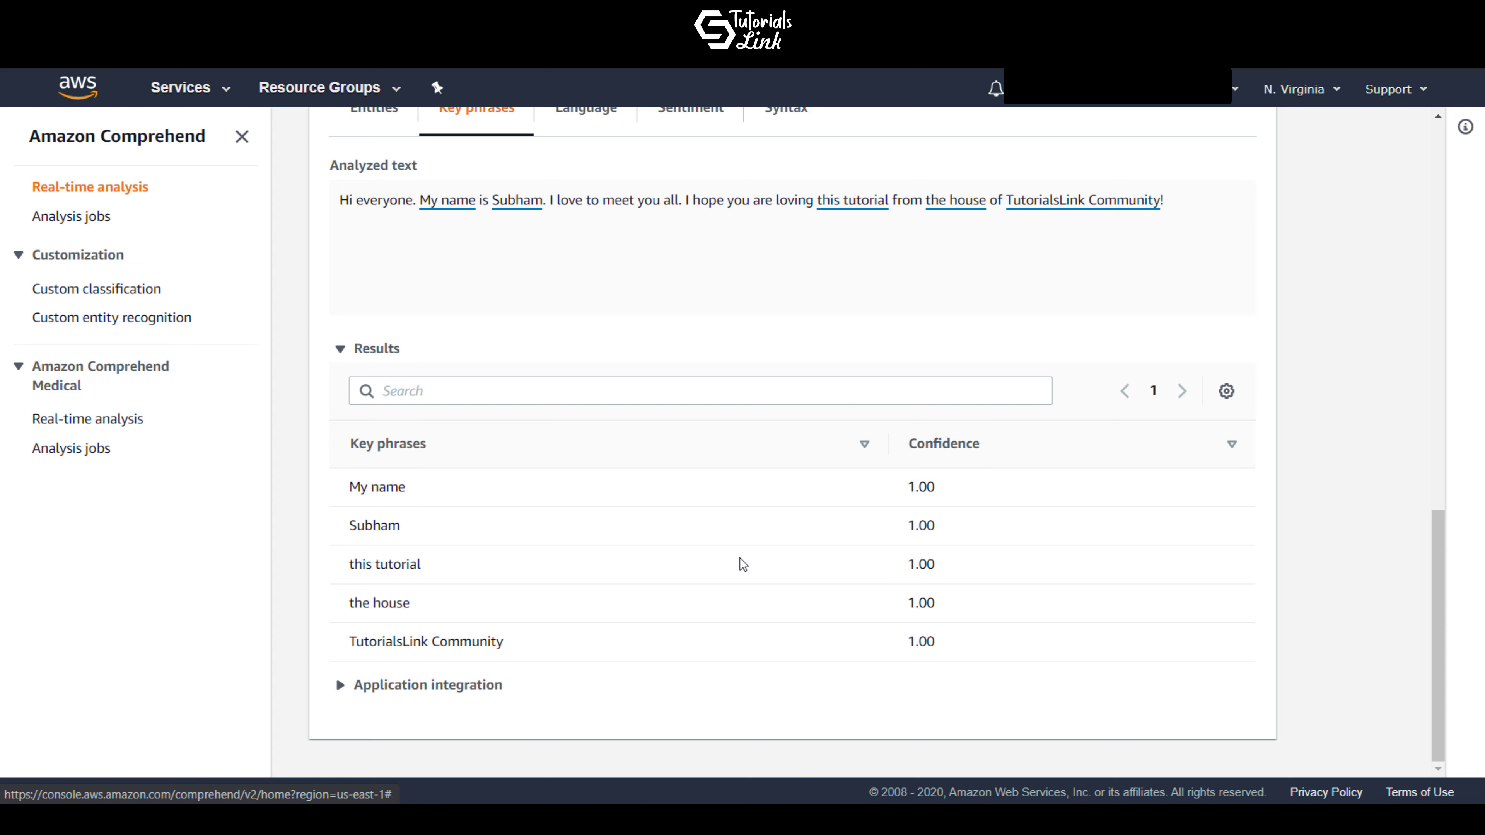
click(426, 685)
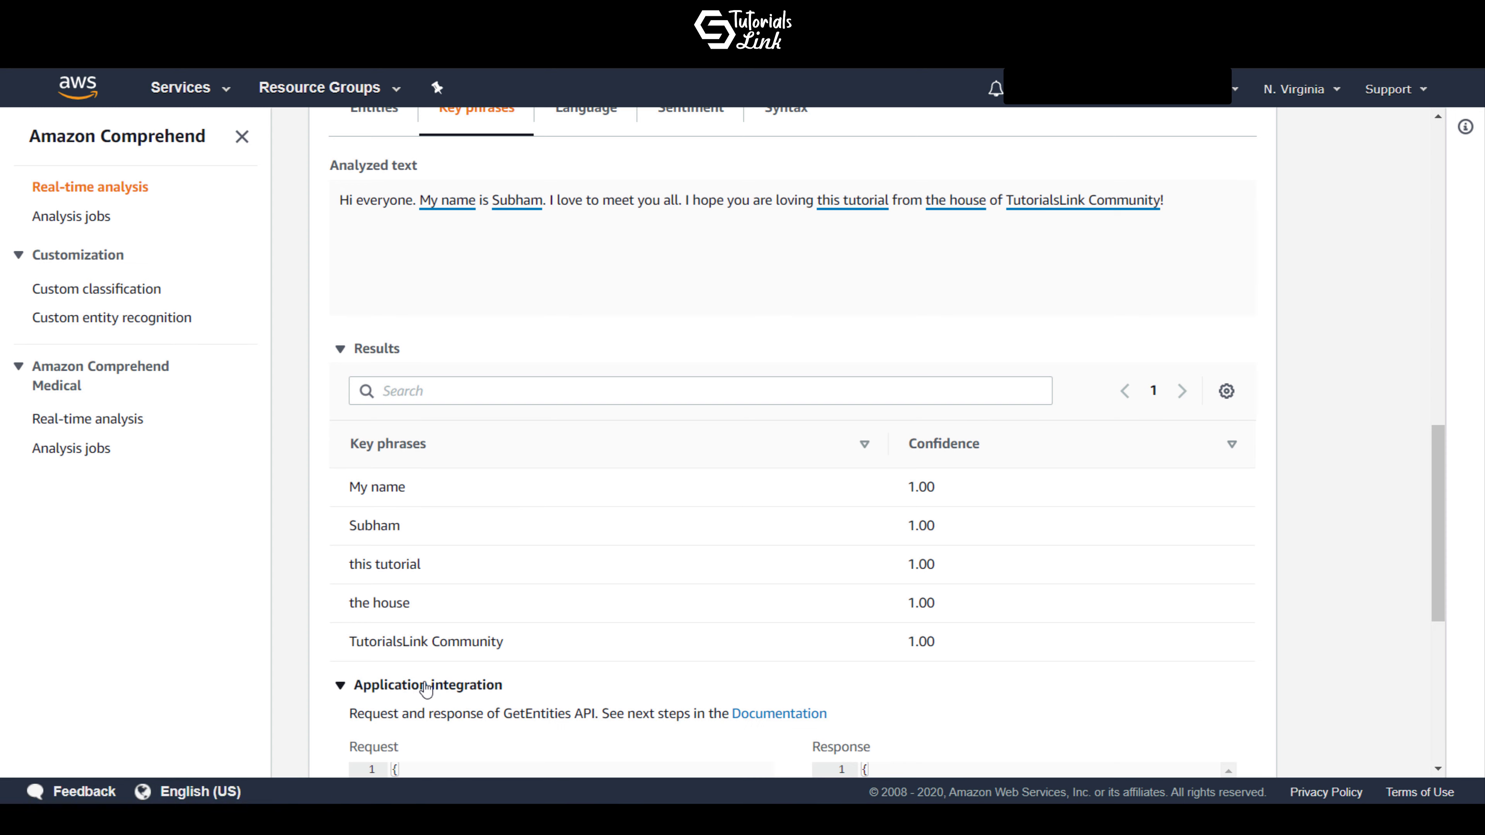
scroll(427, 689, down, 5)
scroll(426, 689, down, 3)
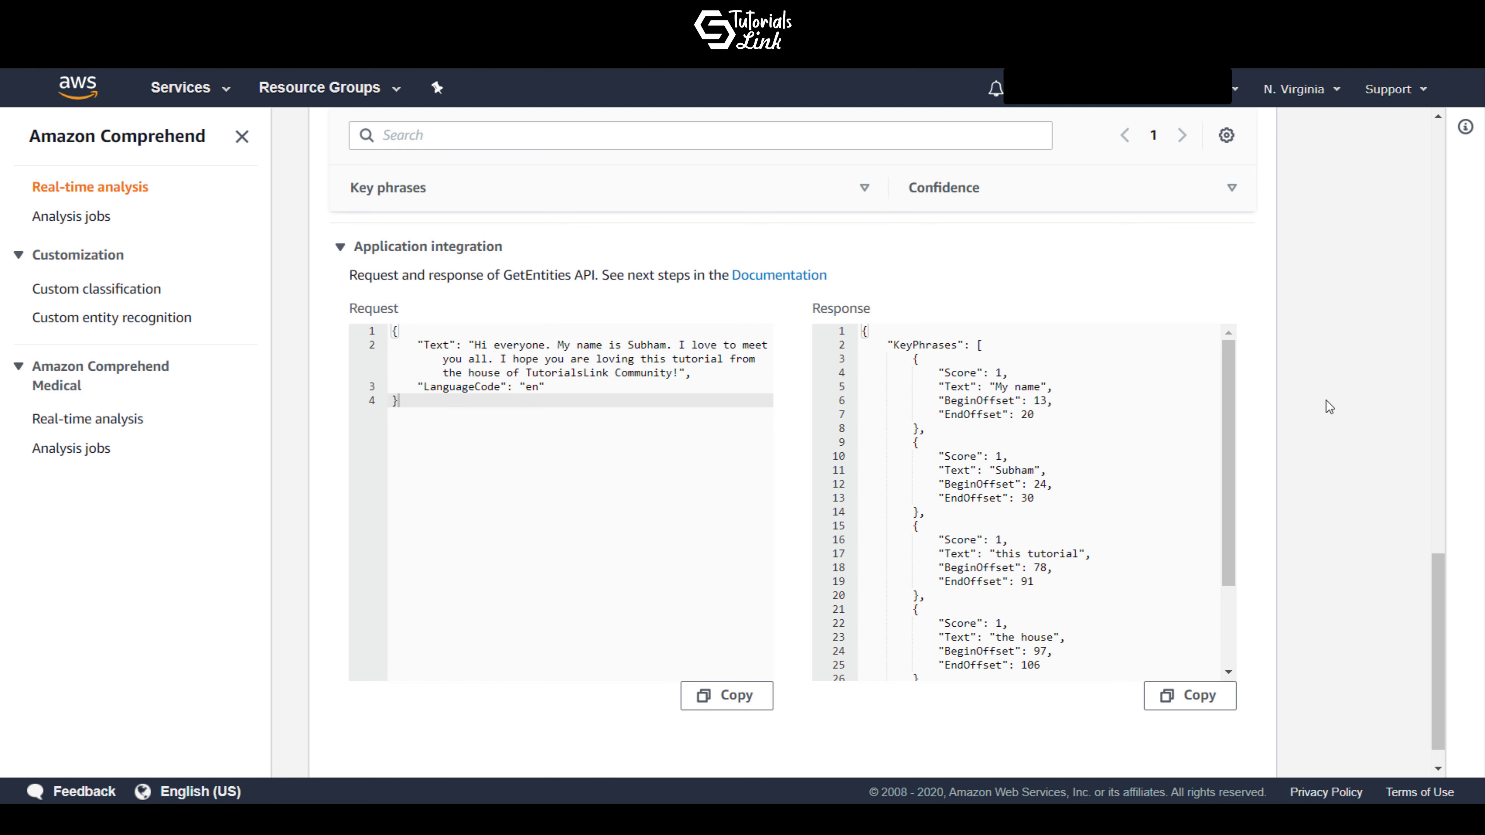
Review the Language insights for the analyzed text, including the detected language and the API request and response
scroll(1350, 385, up, 8)
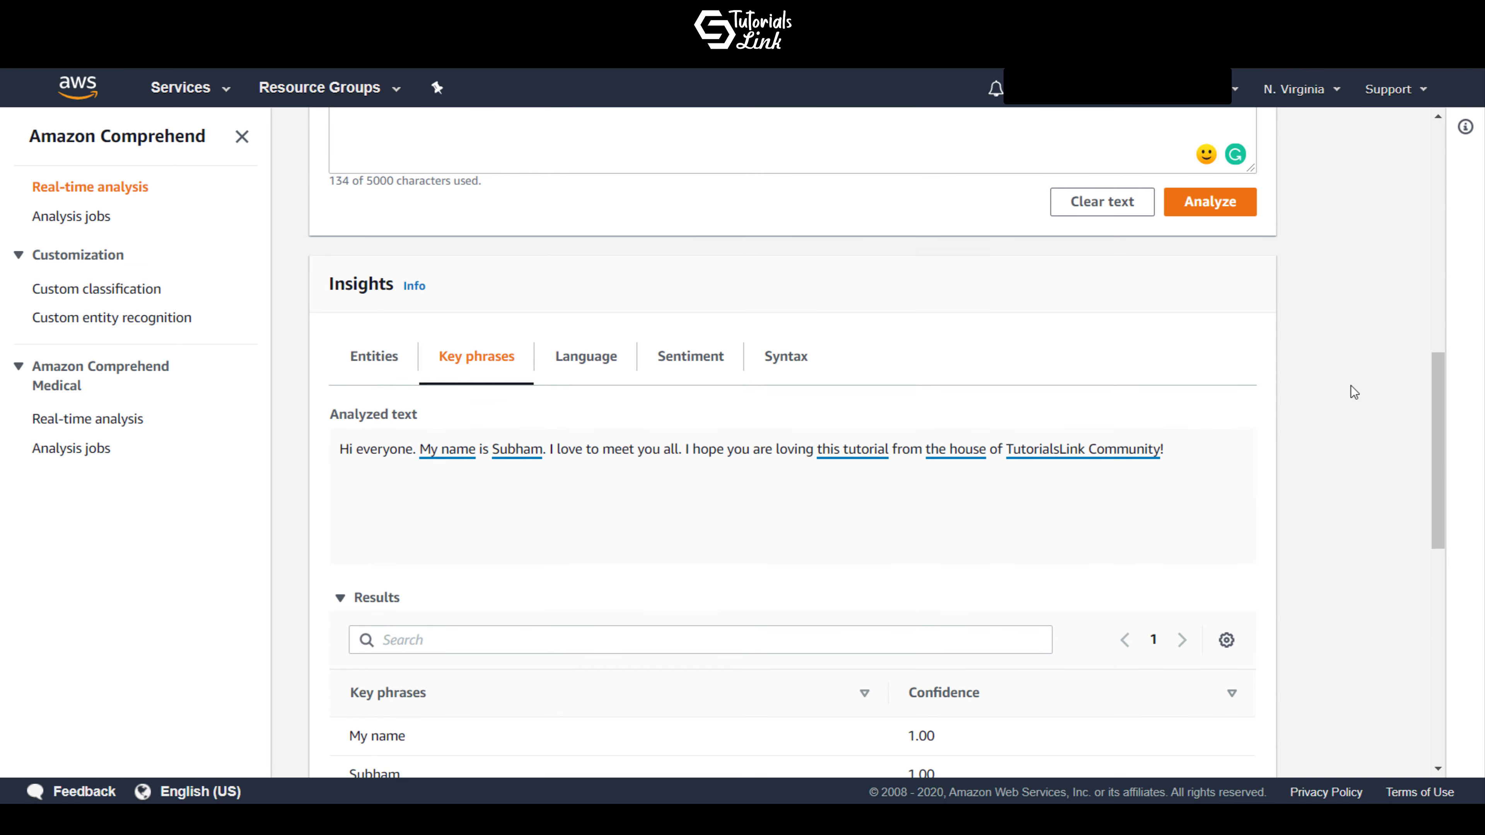
click(609, 373)
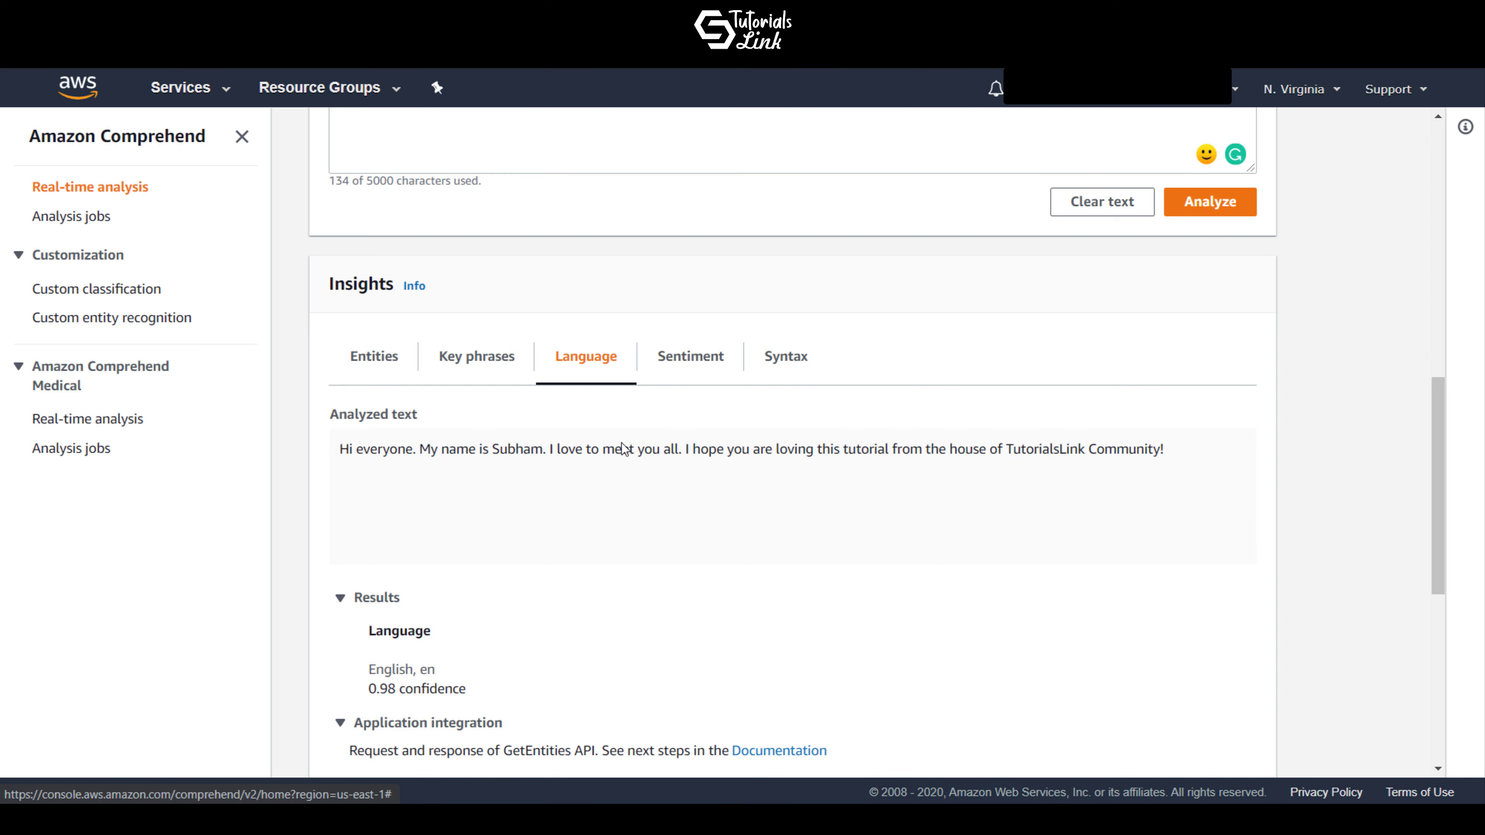
scroll(683, 552, down, 4)
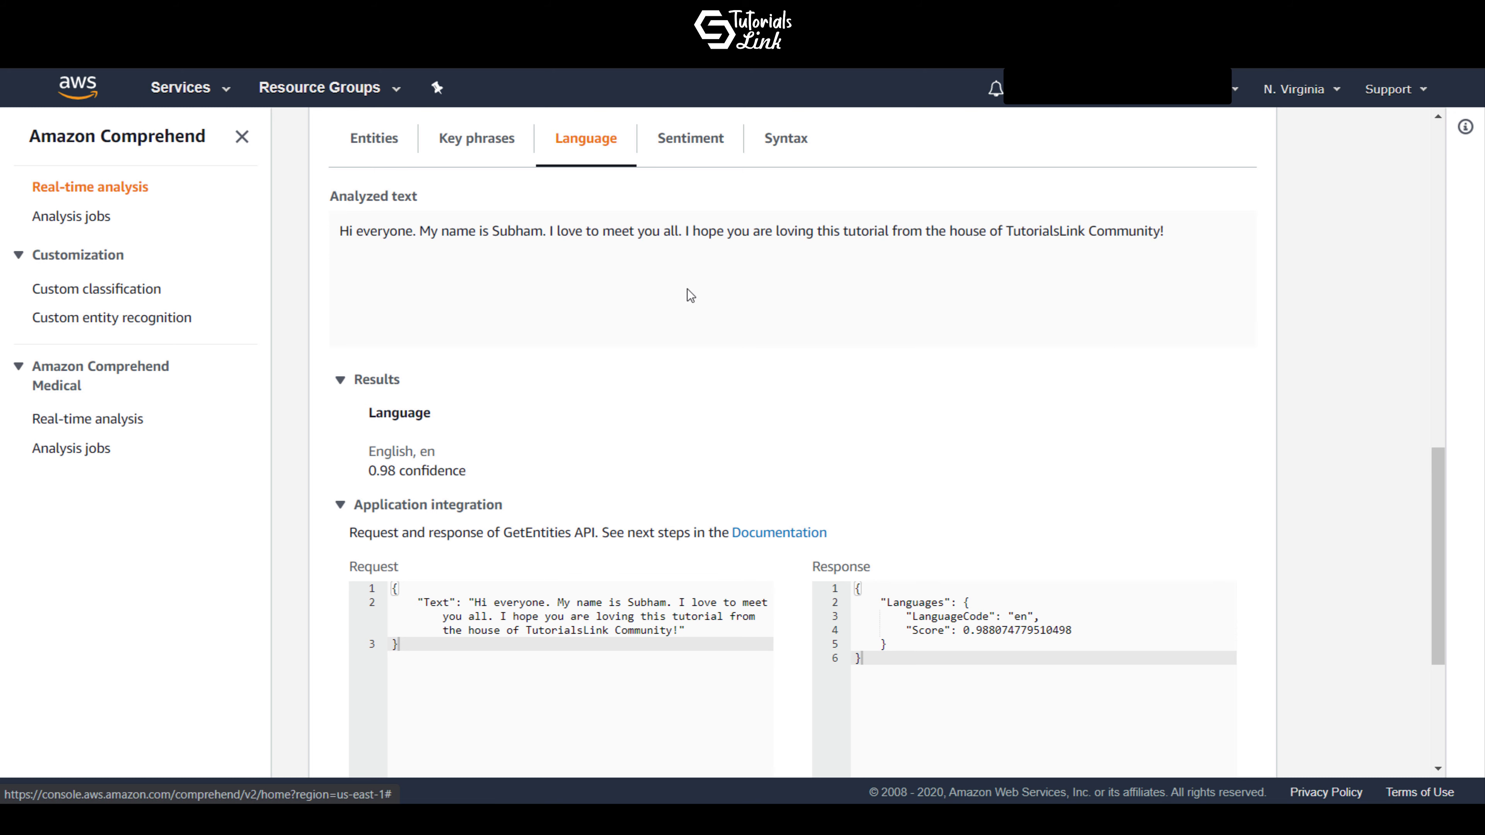
Examine the Sentiment insights, comparing the confidence scores for each sentiment and the API response
click(703, 146)
scroll(677, 401, down, 1)
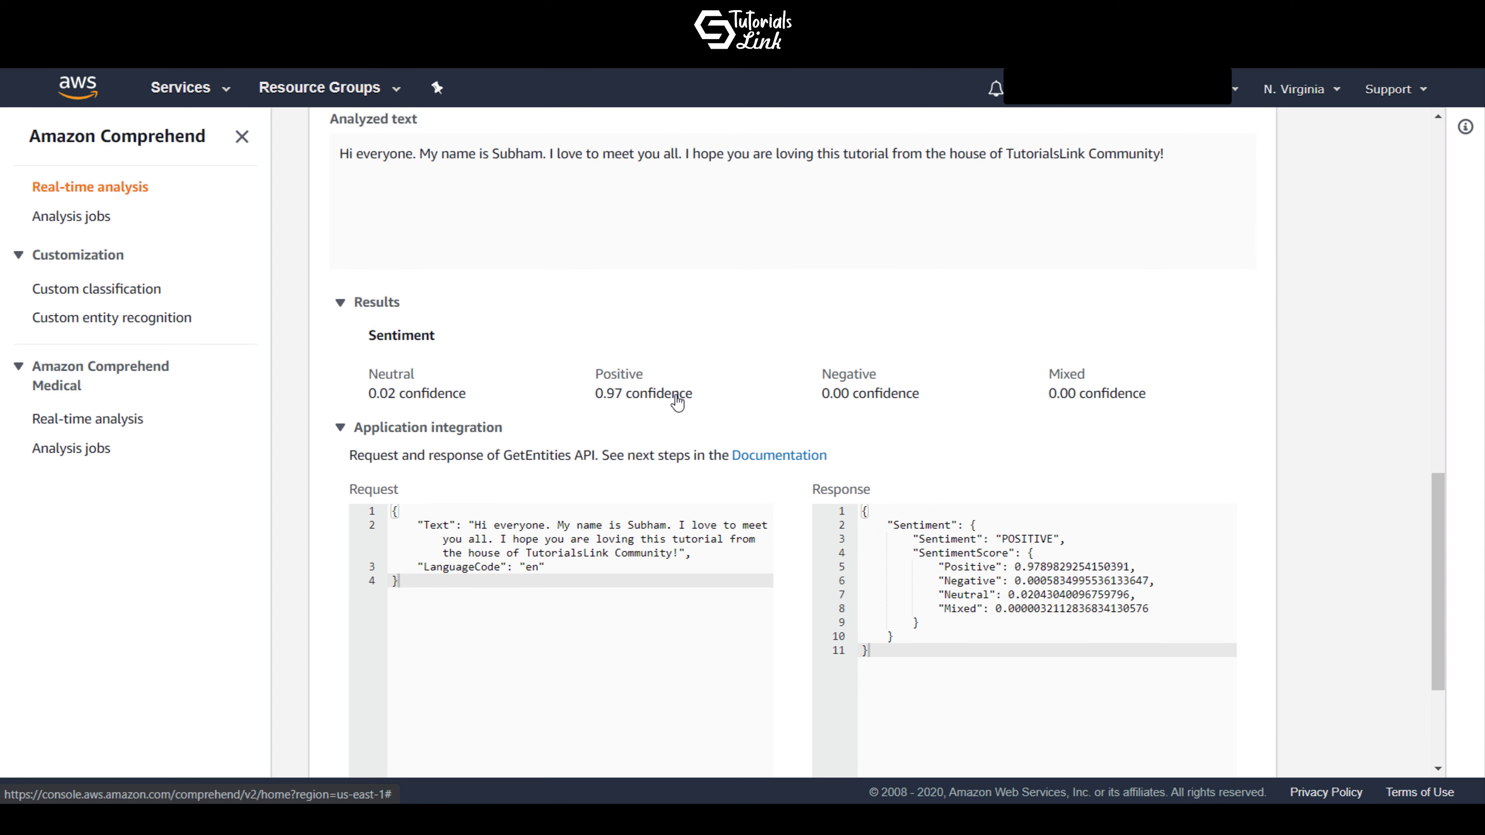
drag(596, 397, 714, 401)
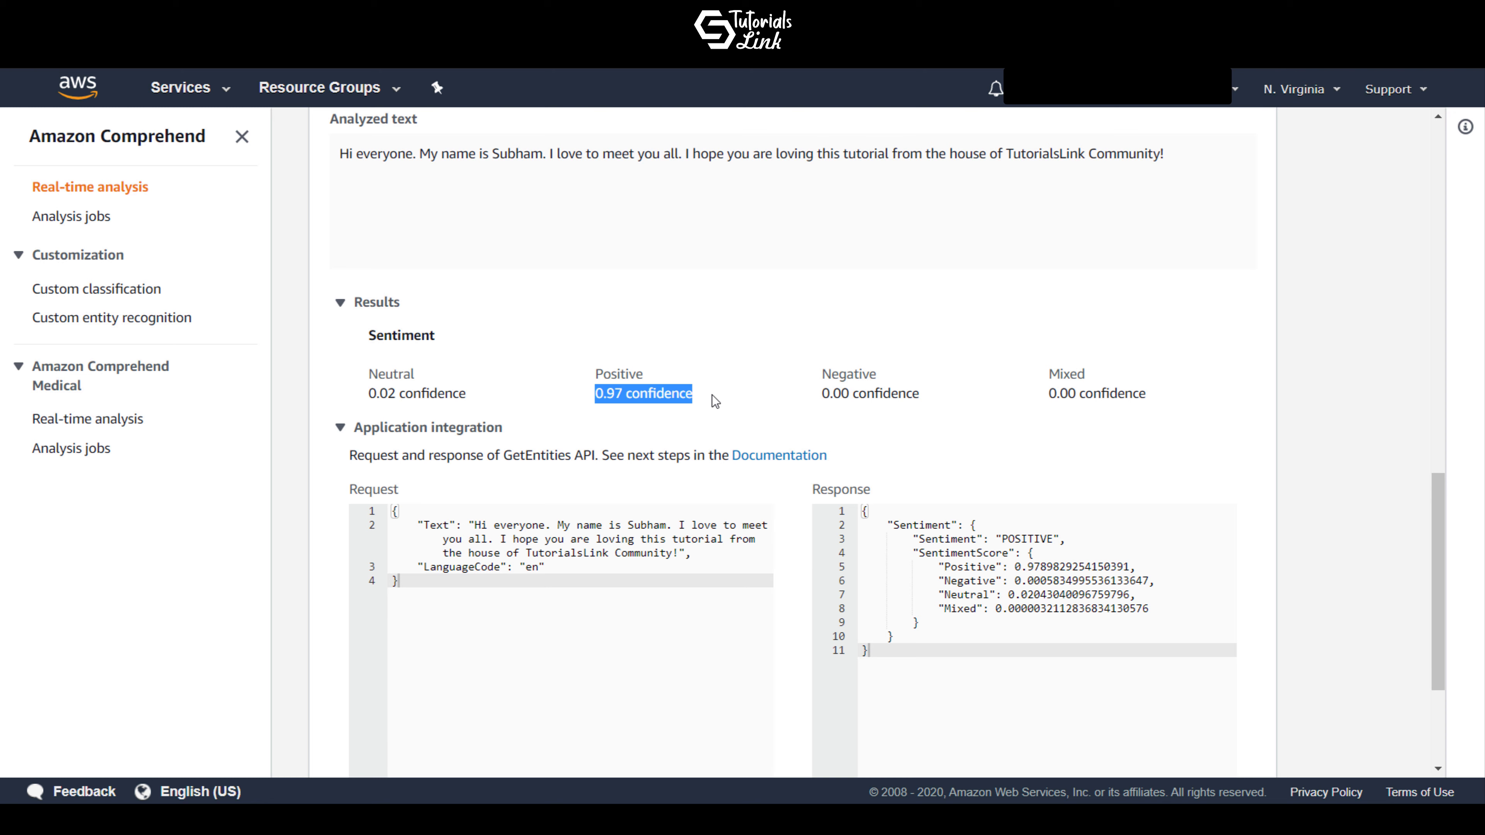
click(705, 378)
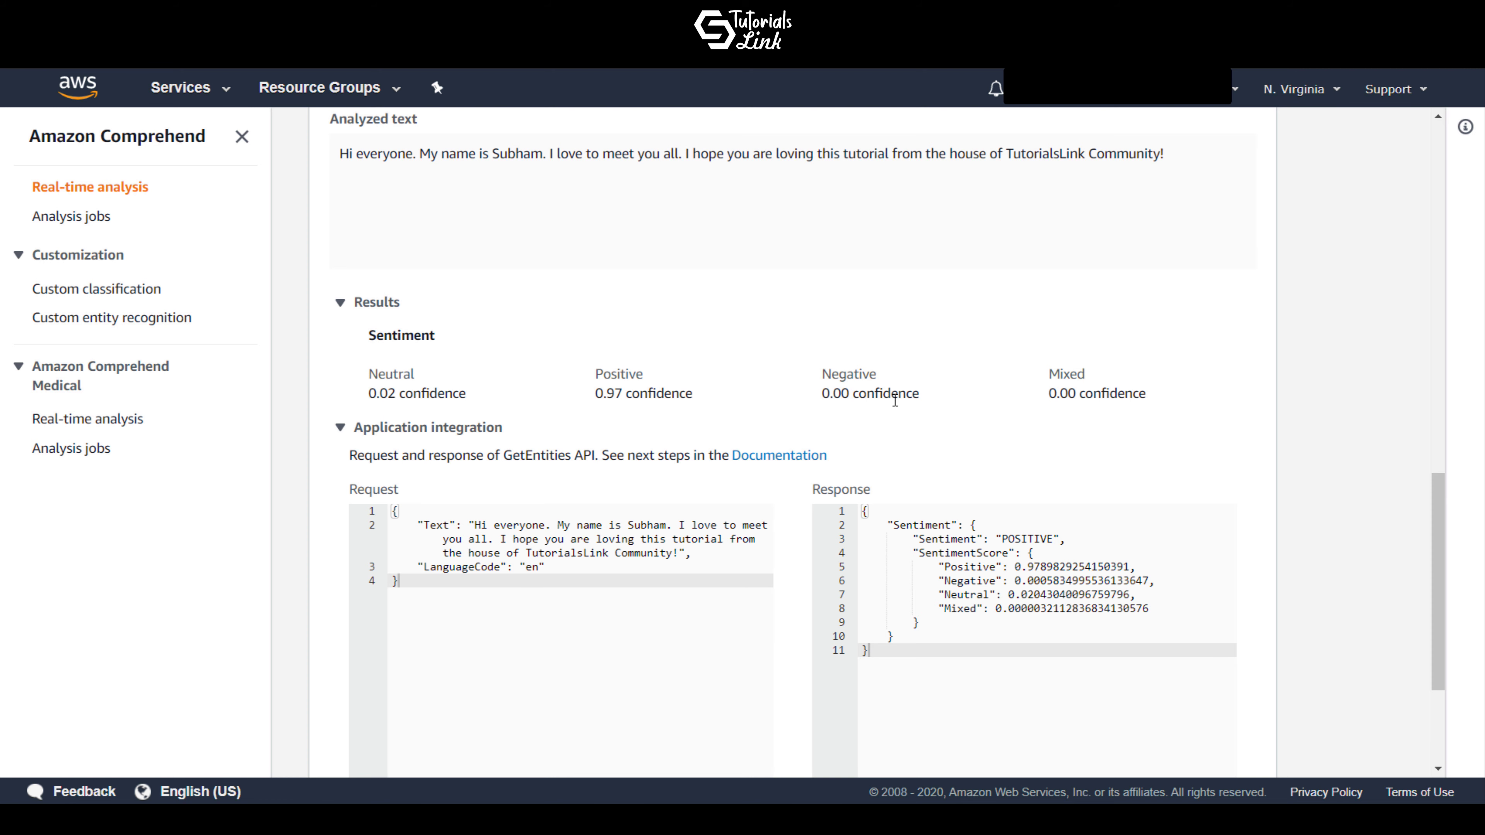
scroll(739, 402, down, 3)
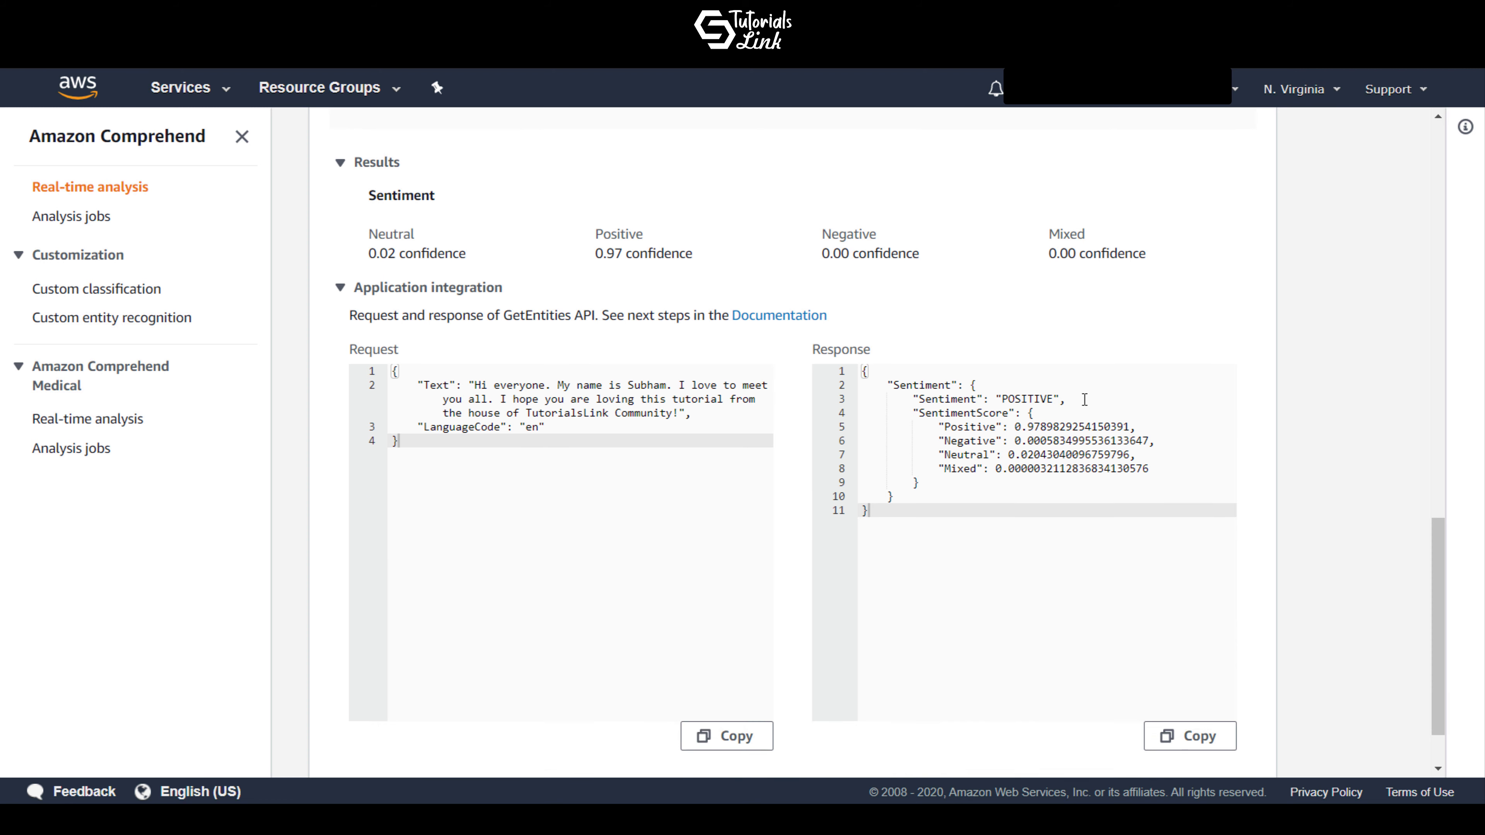
Examine the Syntax insights, including each word's part of speech, its confidence, and the API request and response
scroll(672, 403, up, 4)
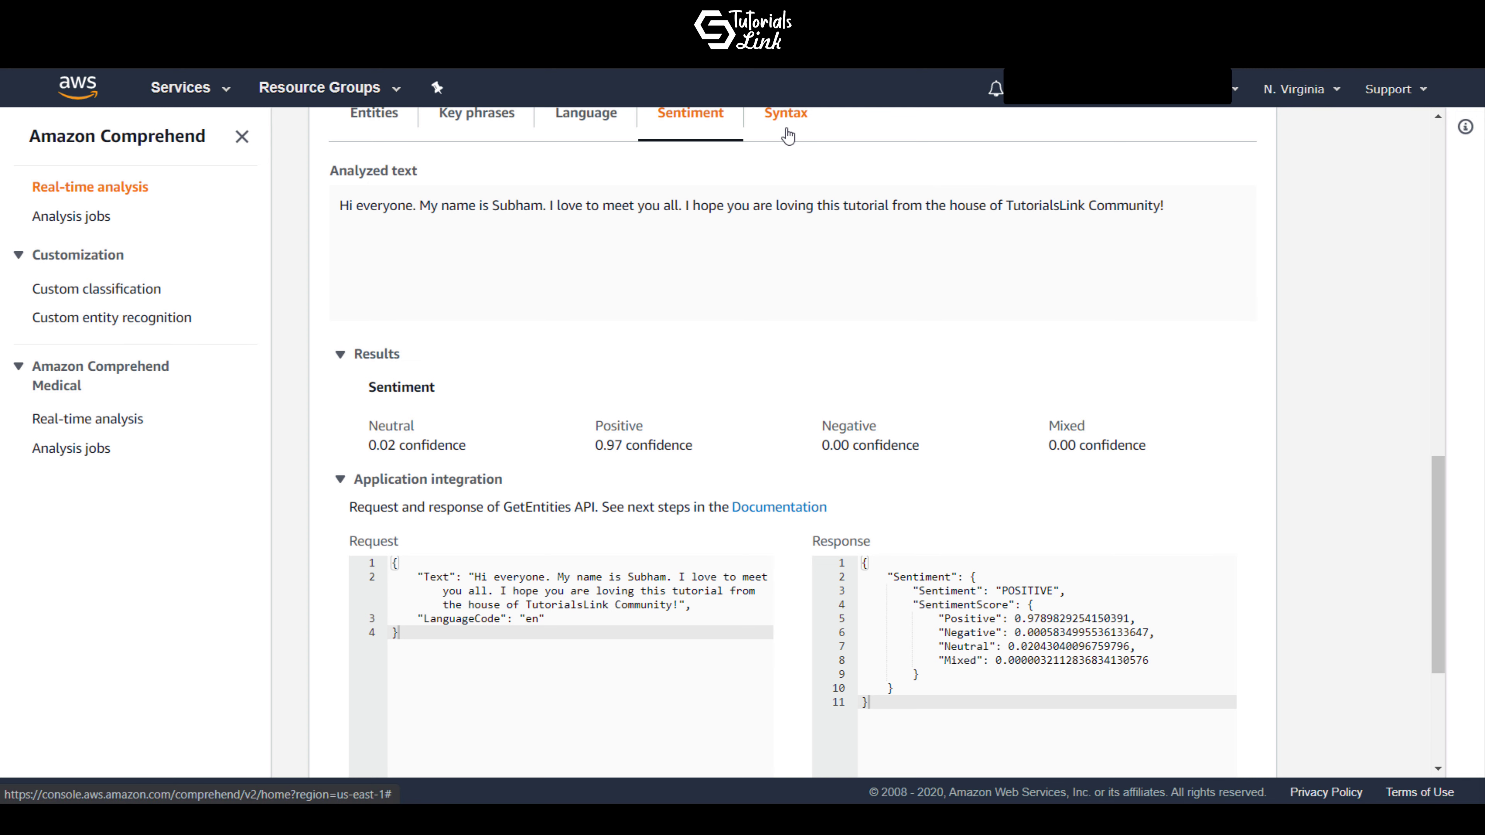
click(786, 113)
mouse_move(927, 234)
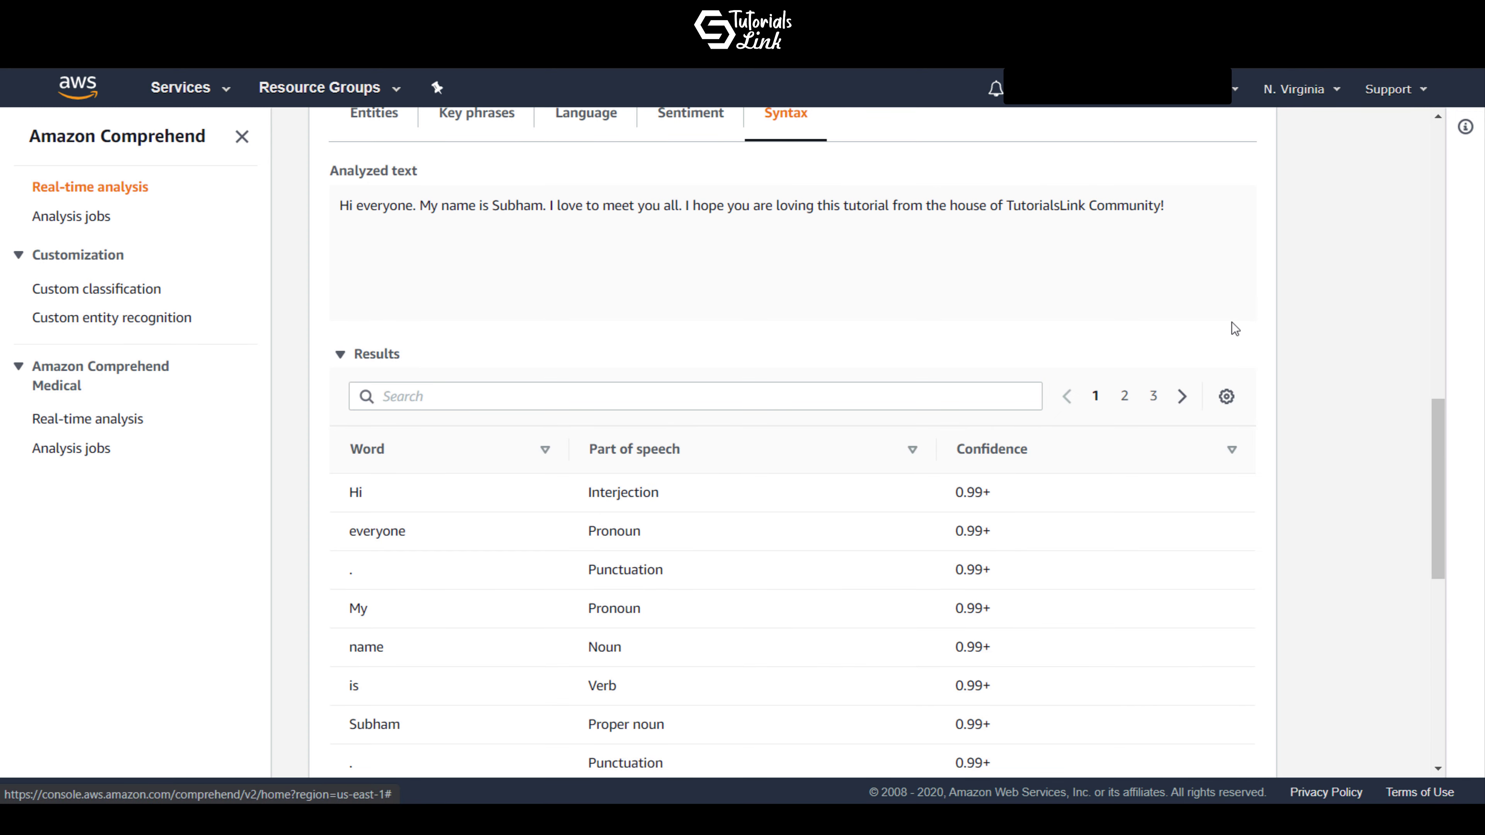
scroll(1294, 371, down, 2)
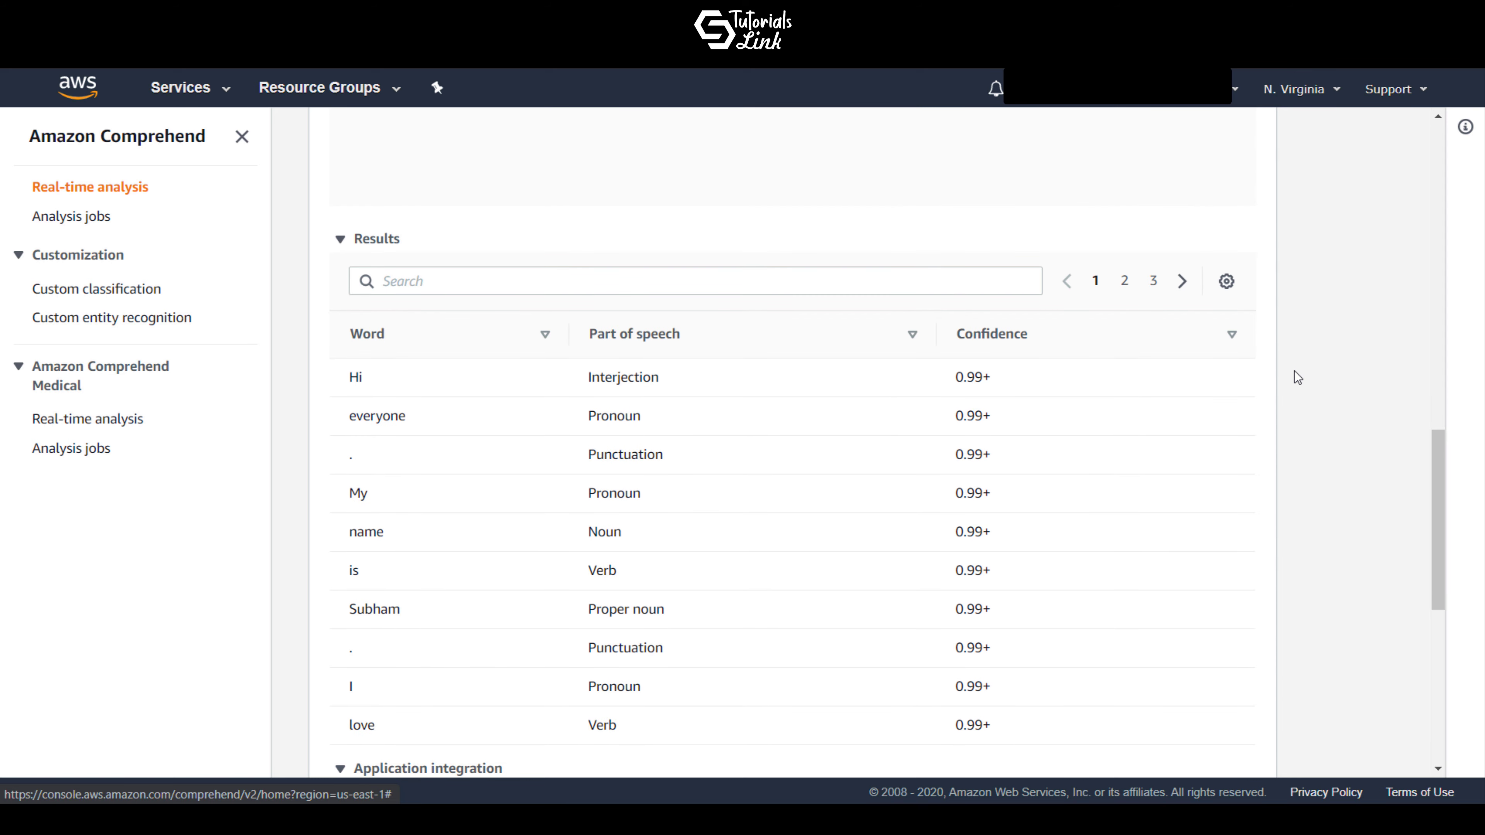
scroll(1294, 371, down, 1)
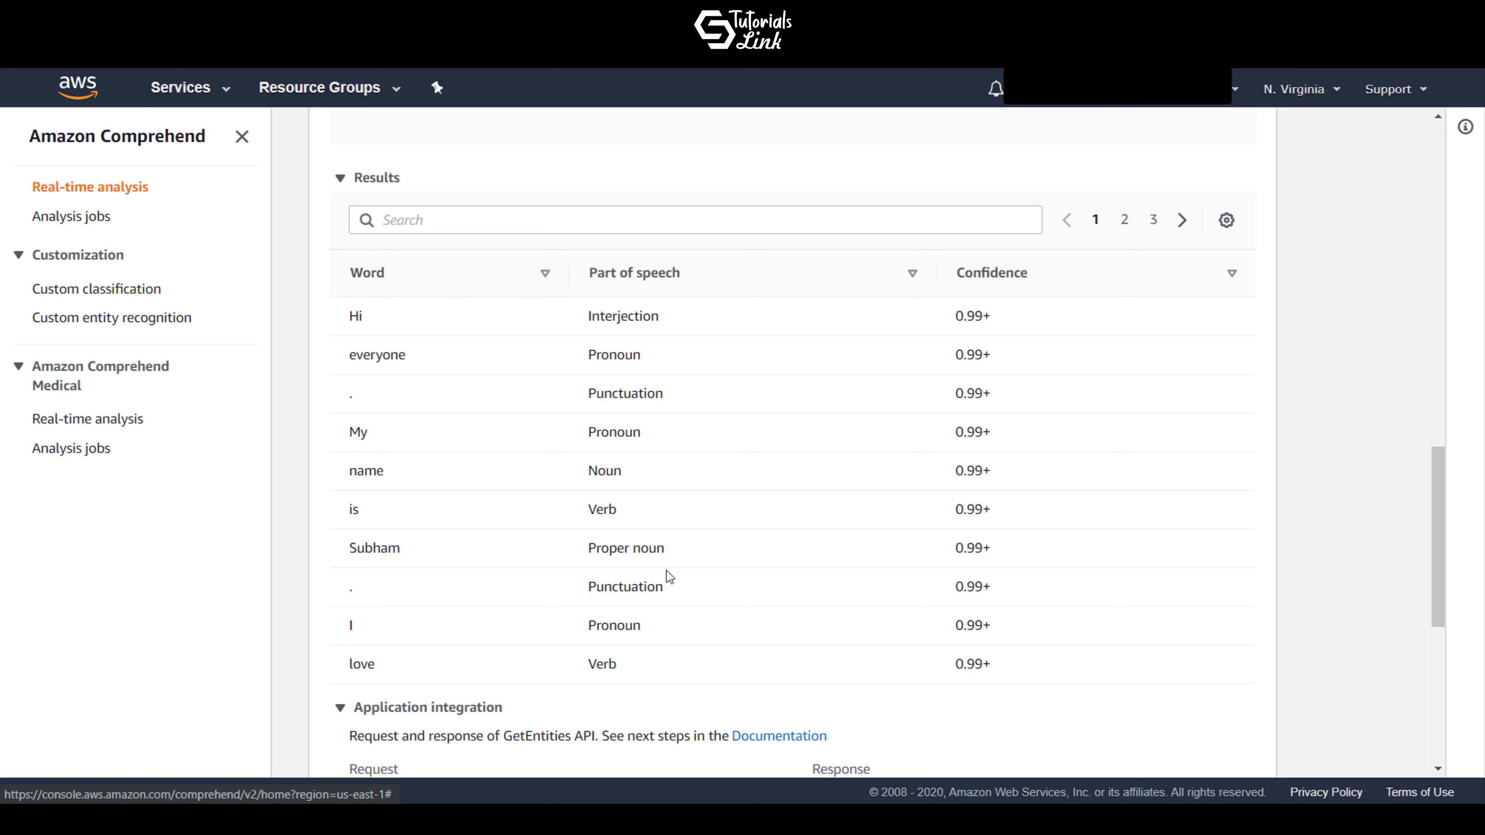
scroll(1051, 422, down, 3)
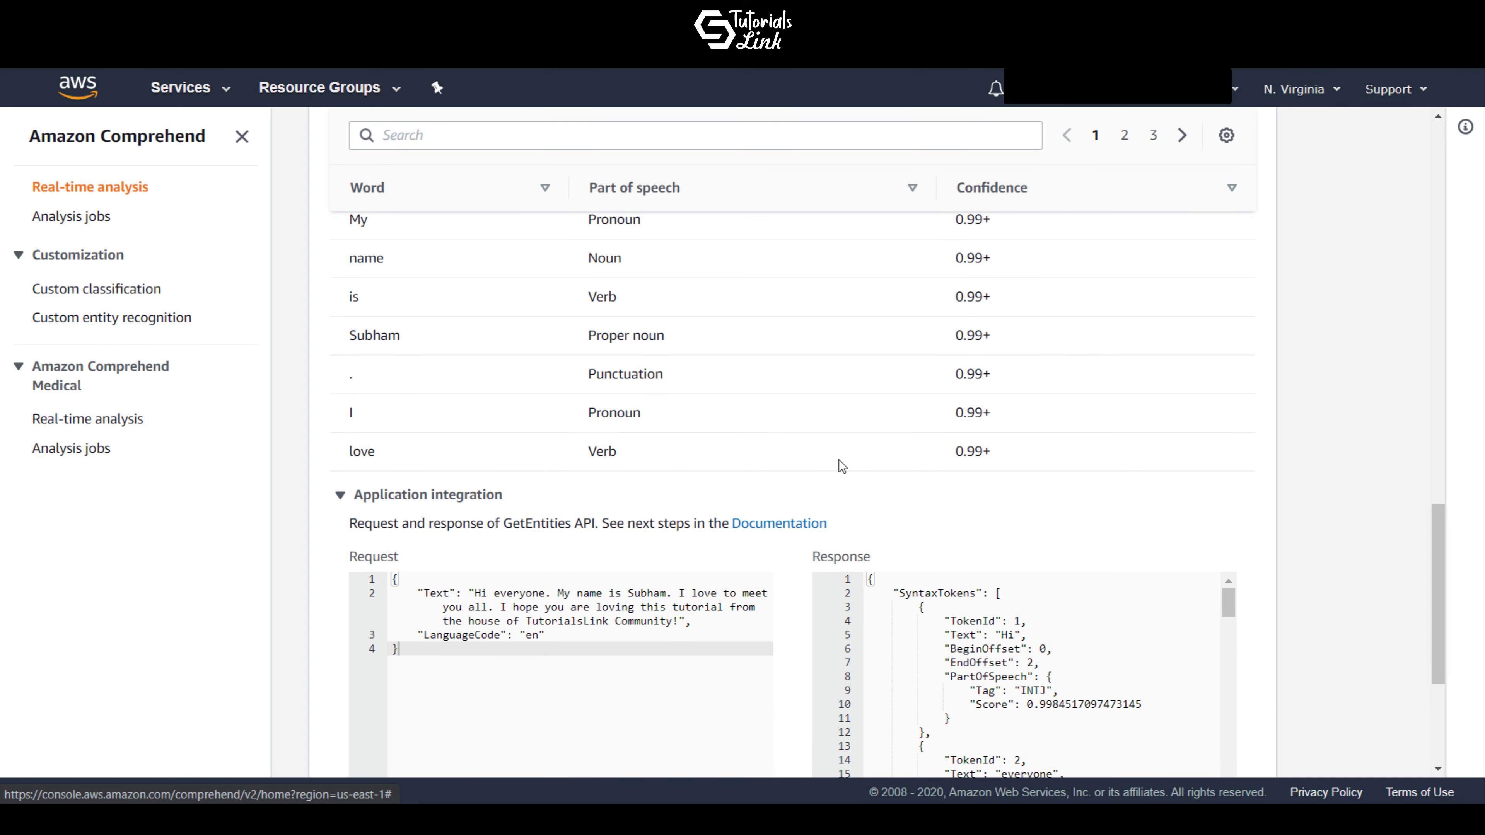
scroll(795, 471, down, 3)
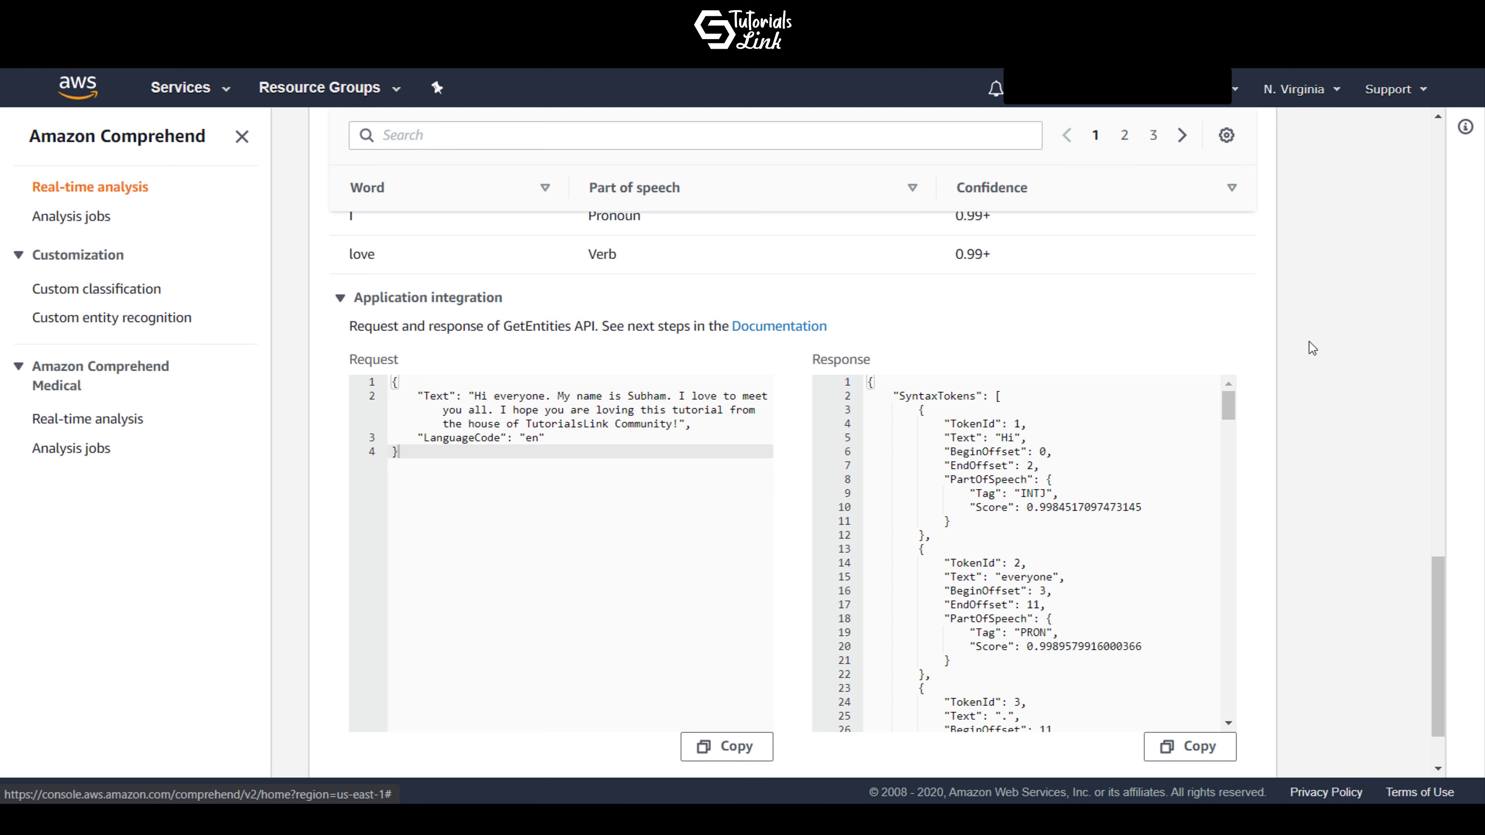
Replace the input text with "Hi all, How are you? Hope you all are well and healthy .Be safe and be at home."
scroll(1308, 341, up, 3)
scroll(1308, 341, up, 10)
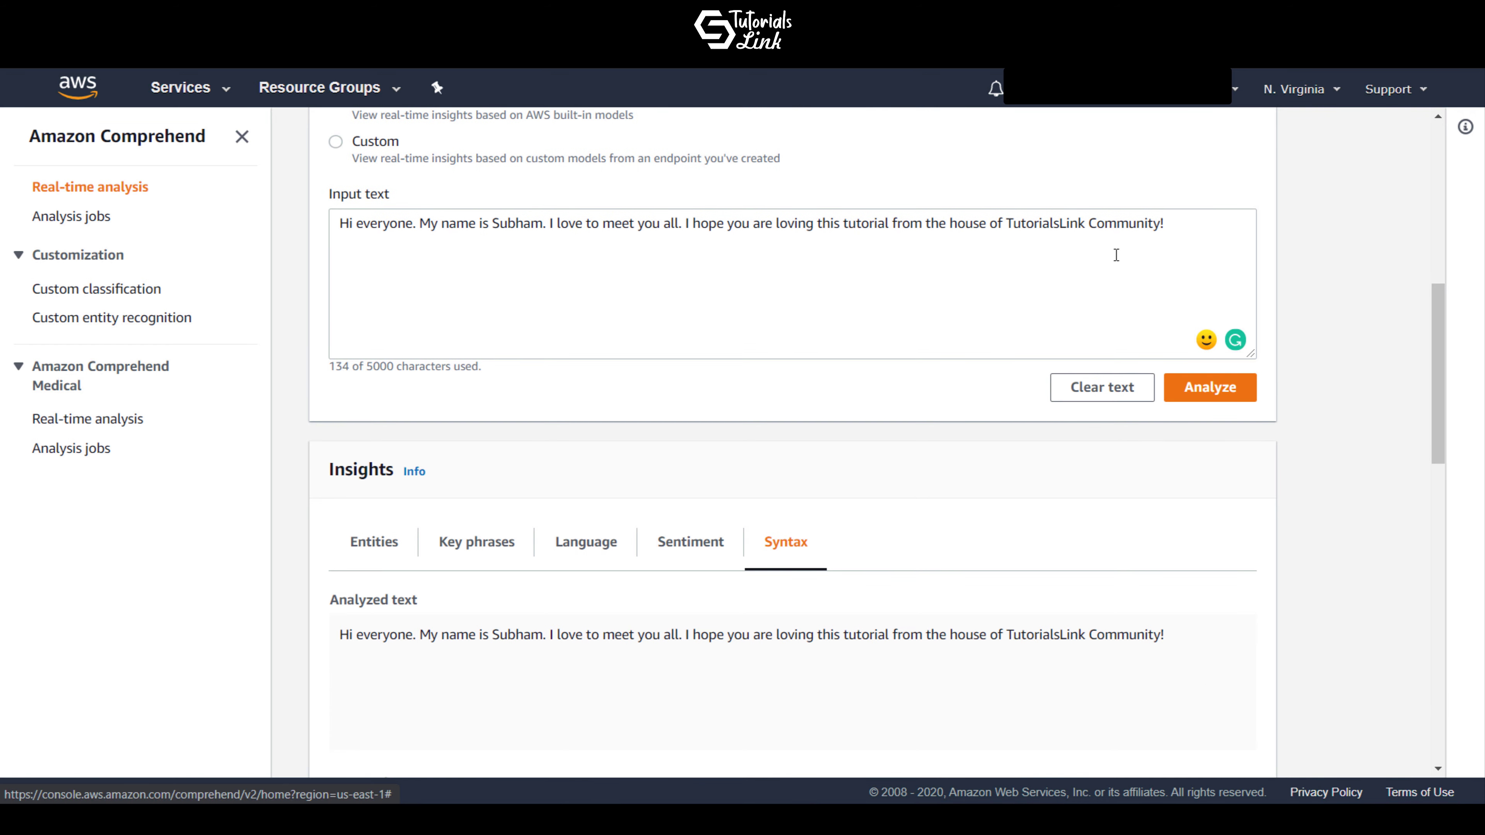
drag(1164, 223, 285, 213)
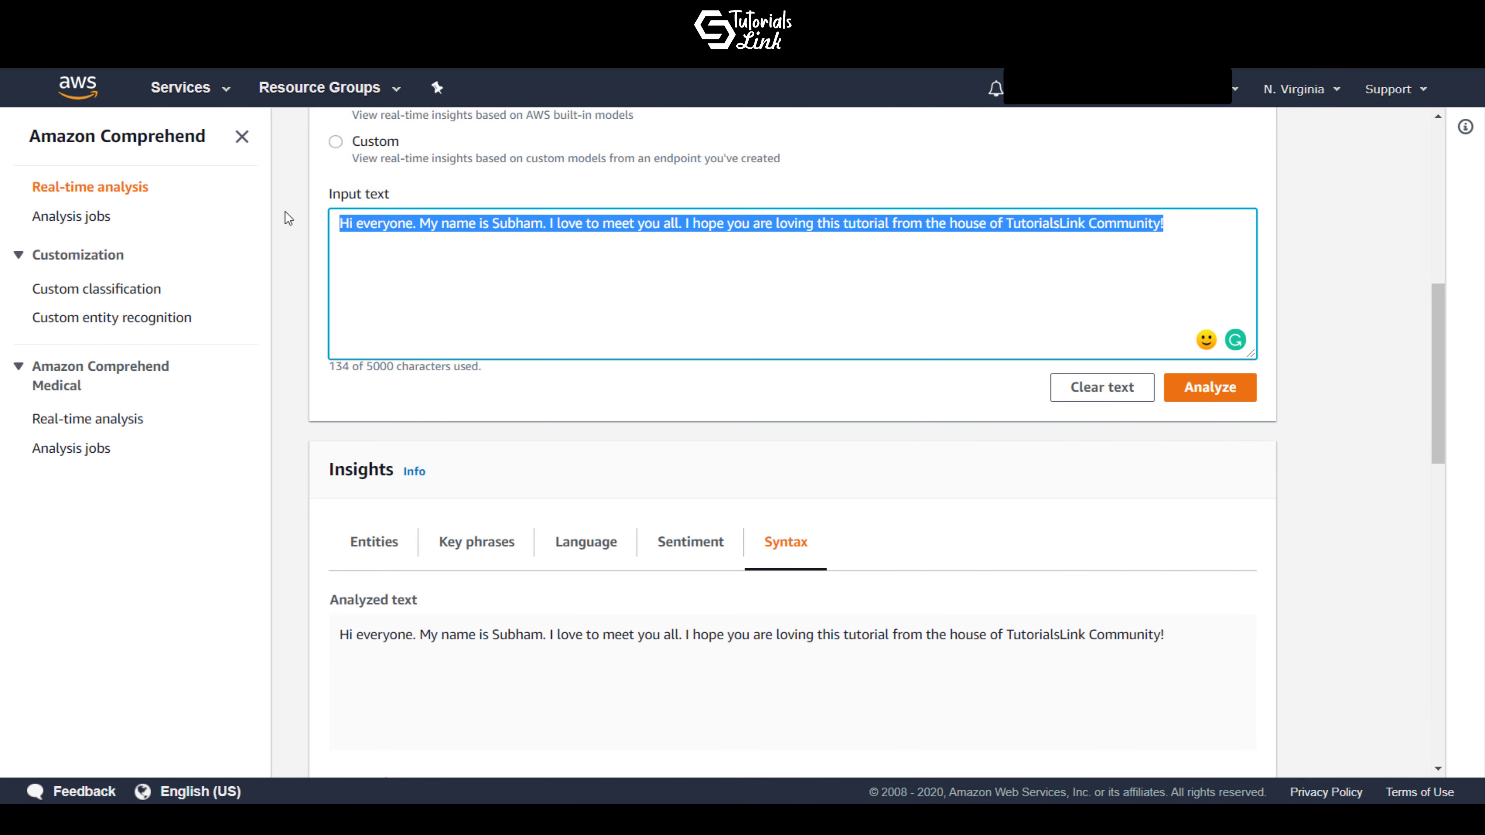
key(BackSpace)
text(Hi all, Ho)
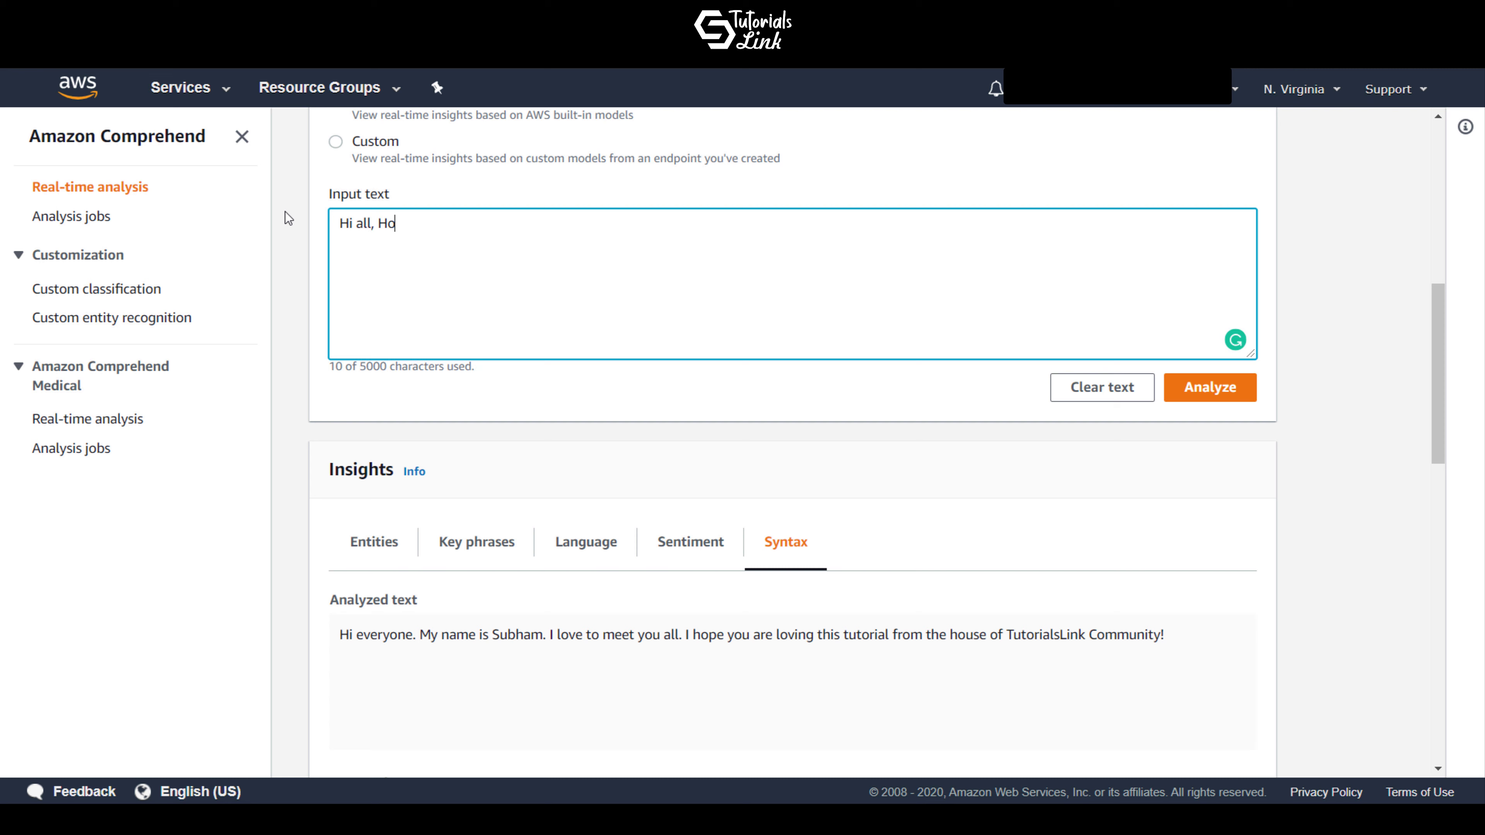
text(w are you ? Hope )
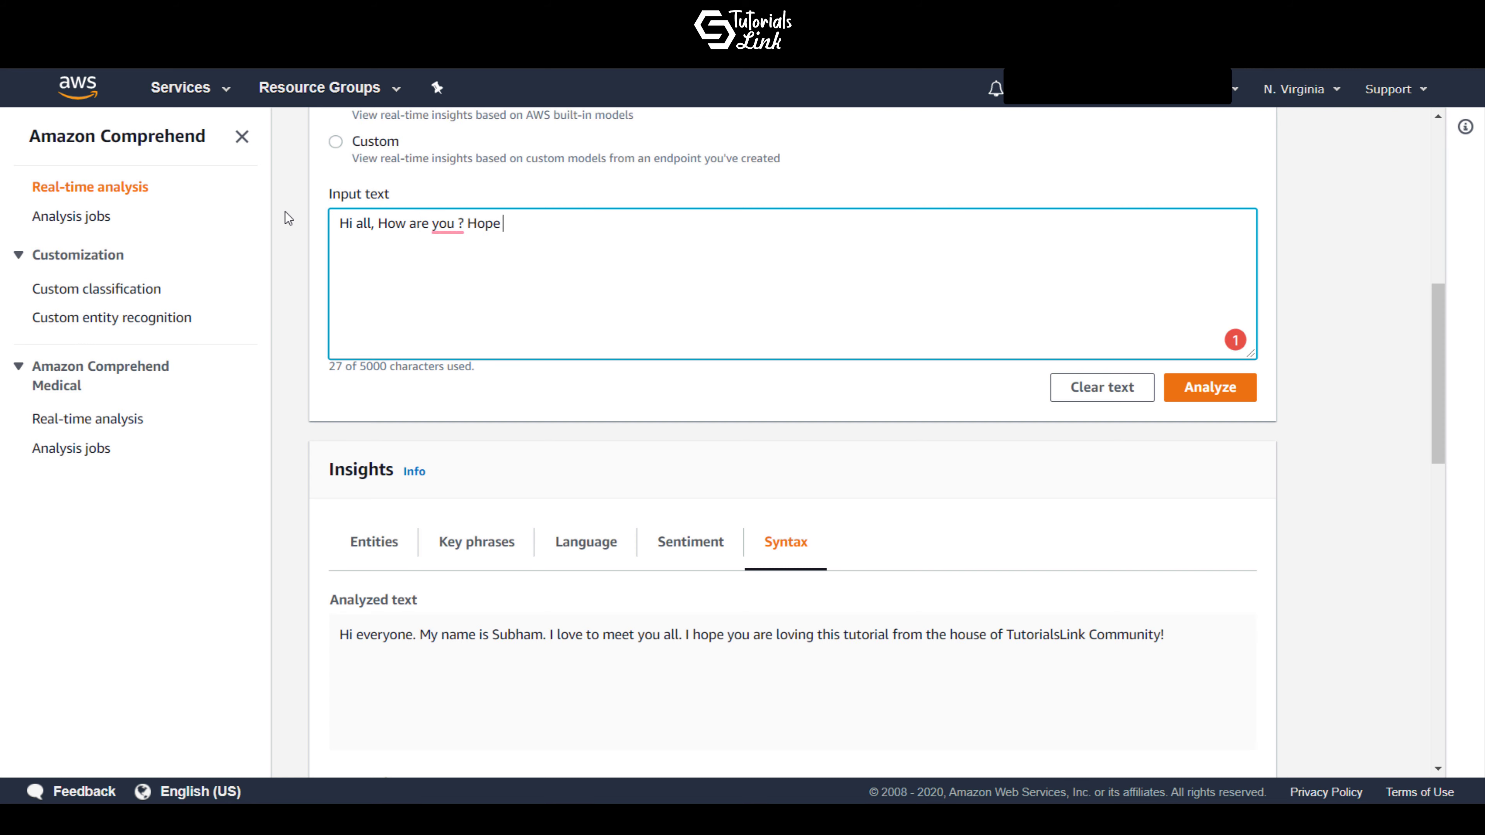
text(you all are well)
mouse_move(448, 225)
click(455, 285)
click(635, 221)
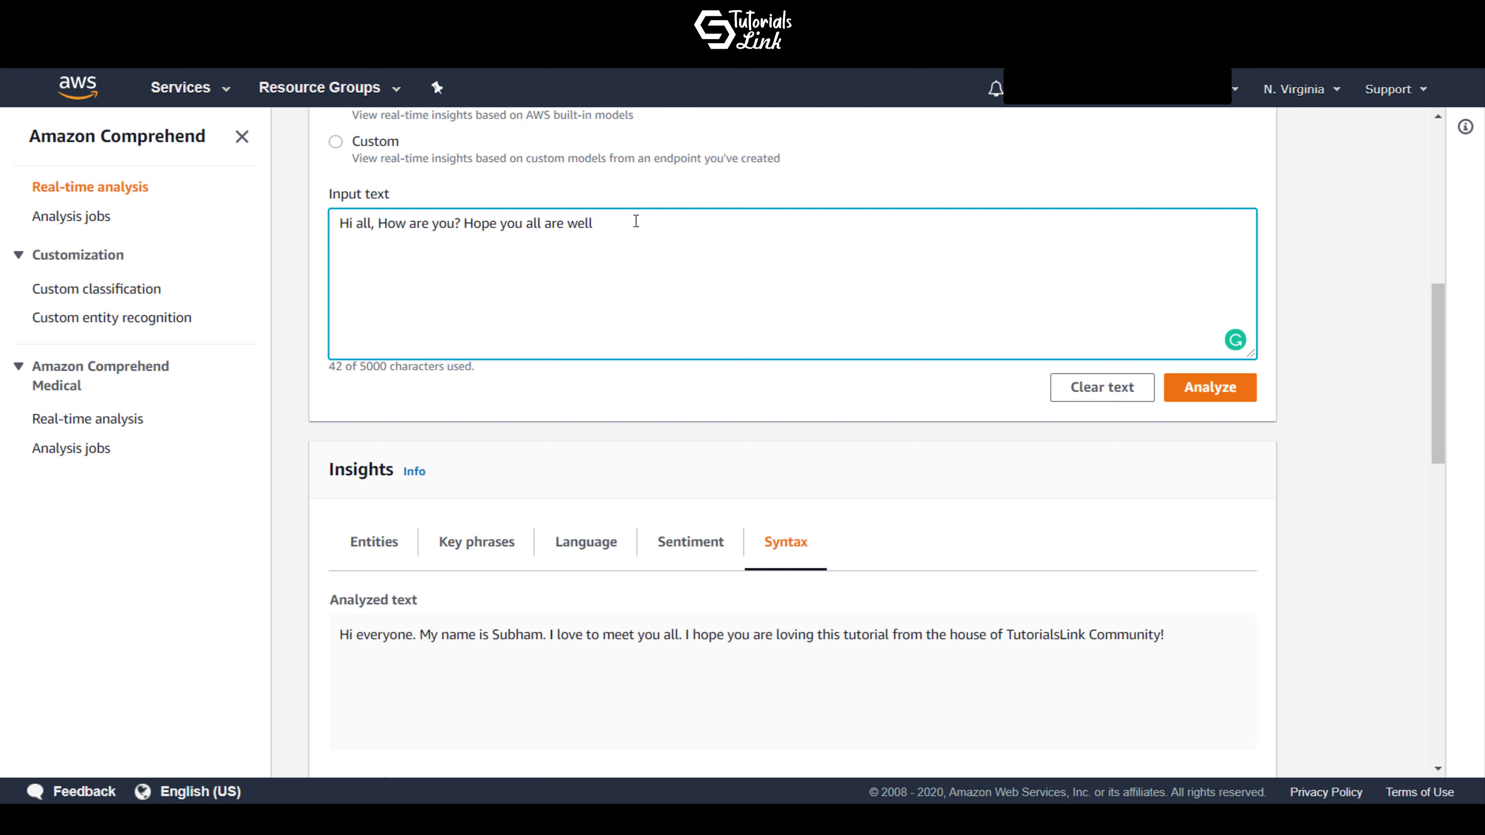
text(and healthy .Be safe and )
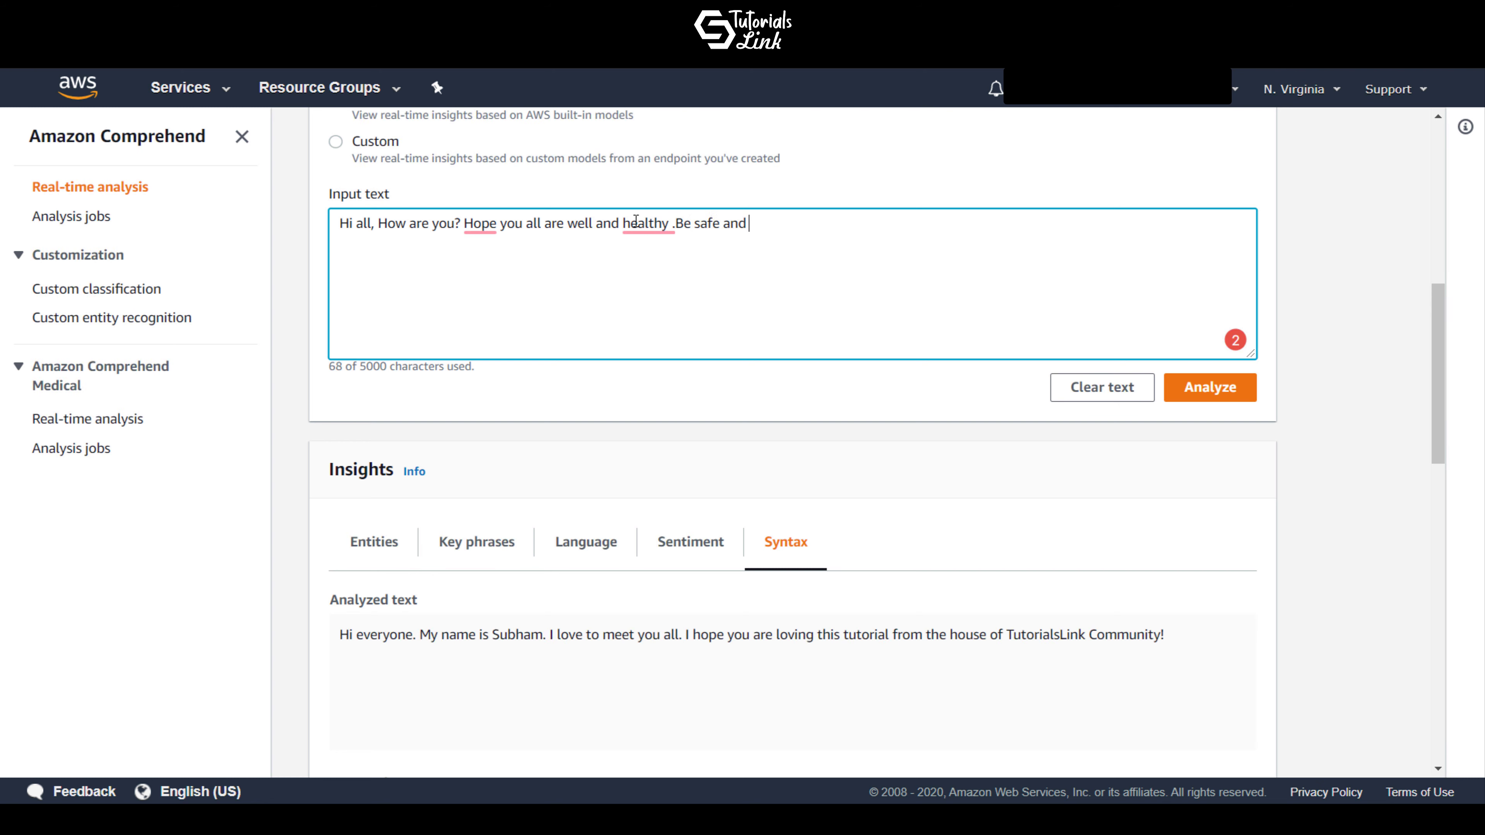
text(be at home.)
Accept the Grammarly corrections in the input text: "I hope", no space before the period after "healthy", and a space before "Be"
mouse_move(476, 223)
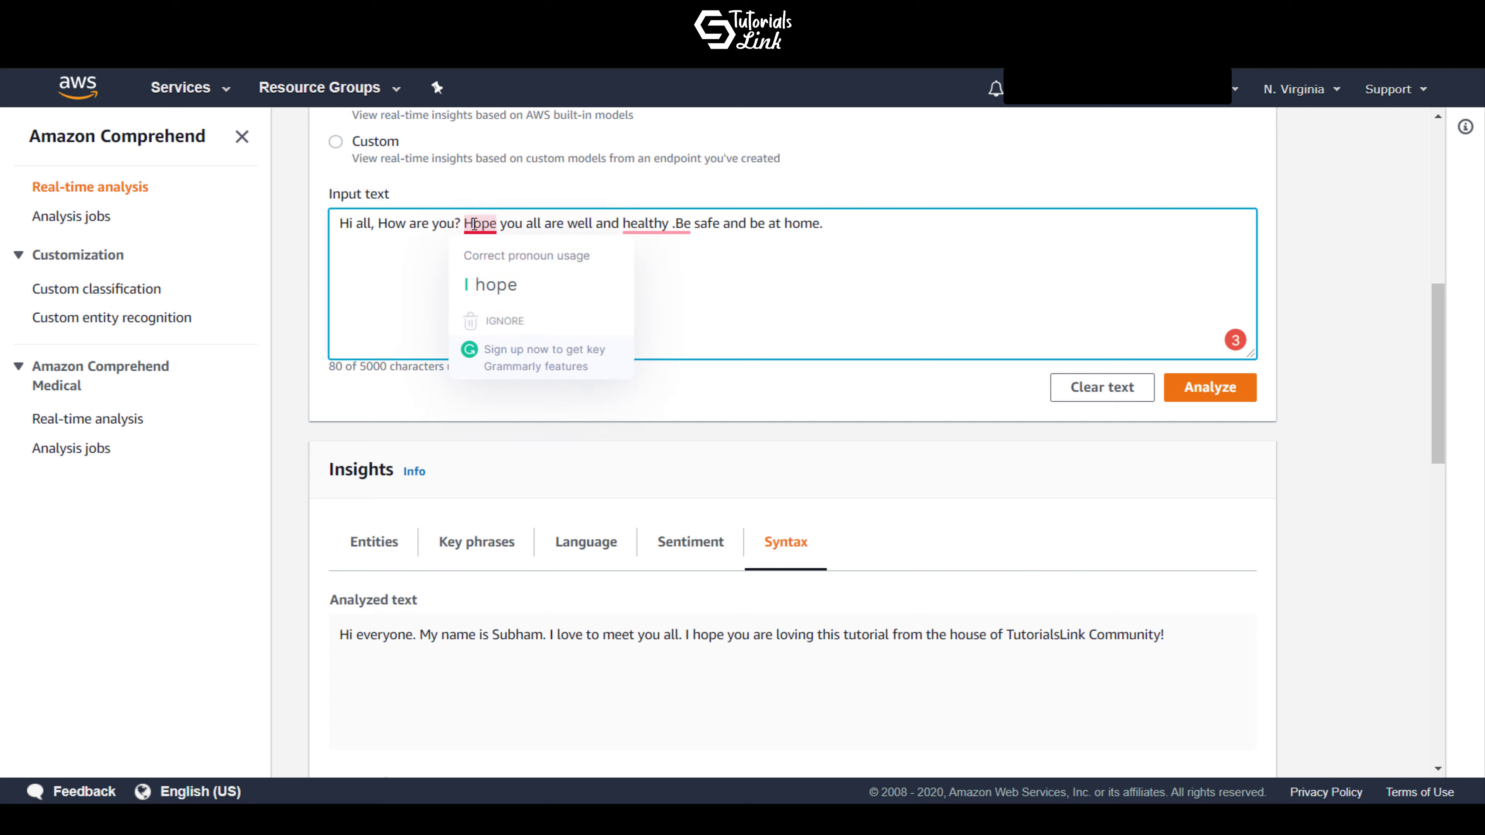
mouse_move(643, 227)
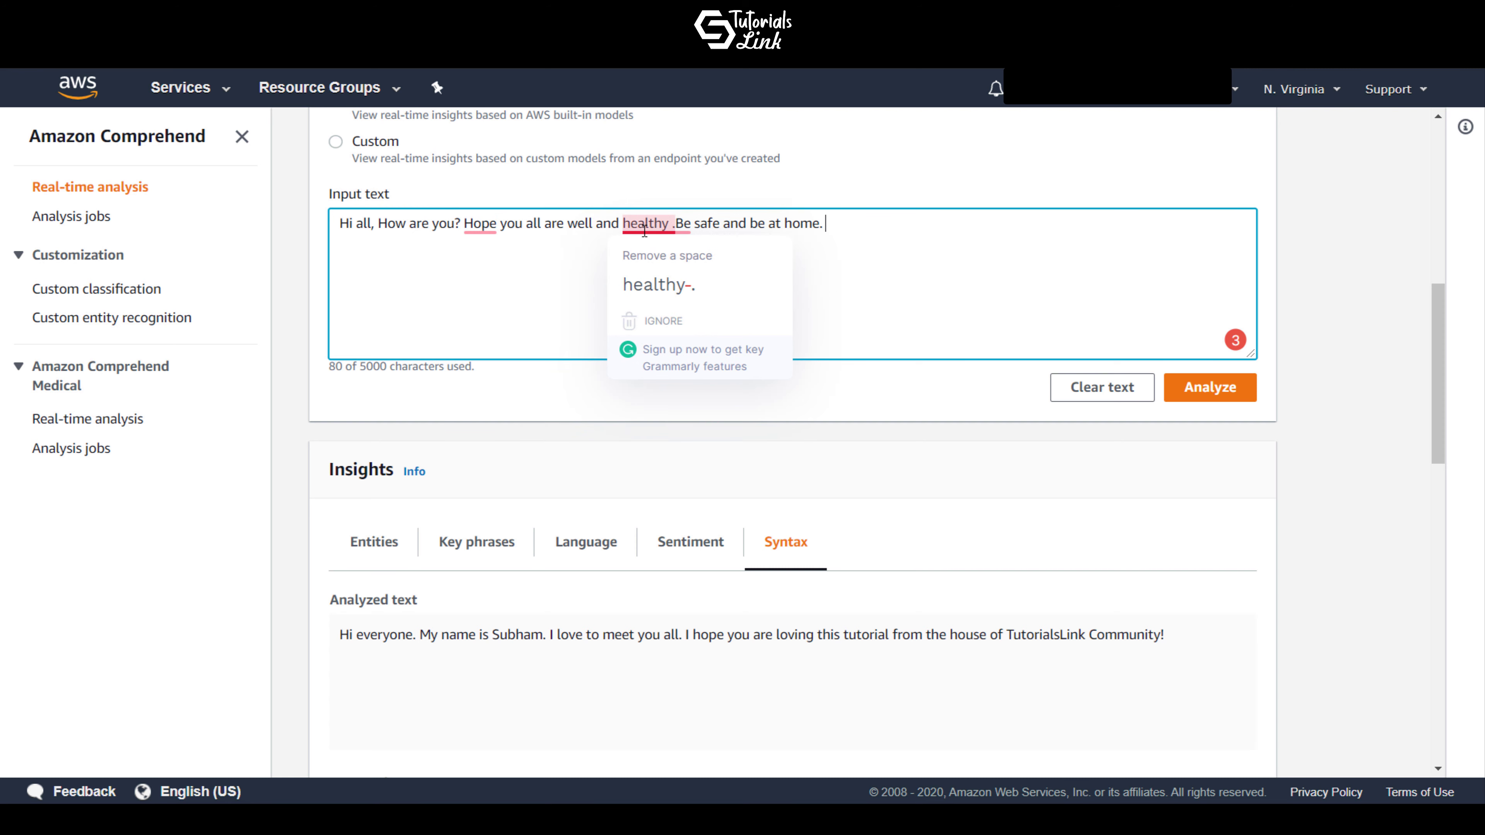
click(690, 276)
mouse_move(481, 229)
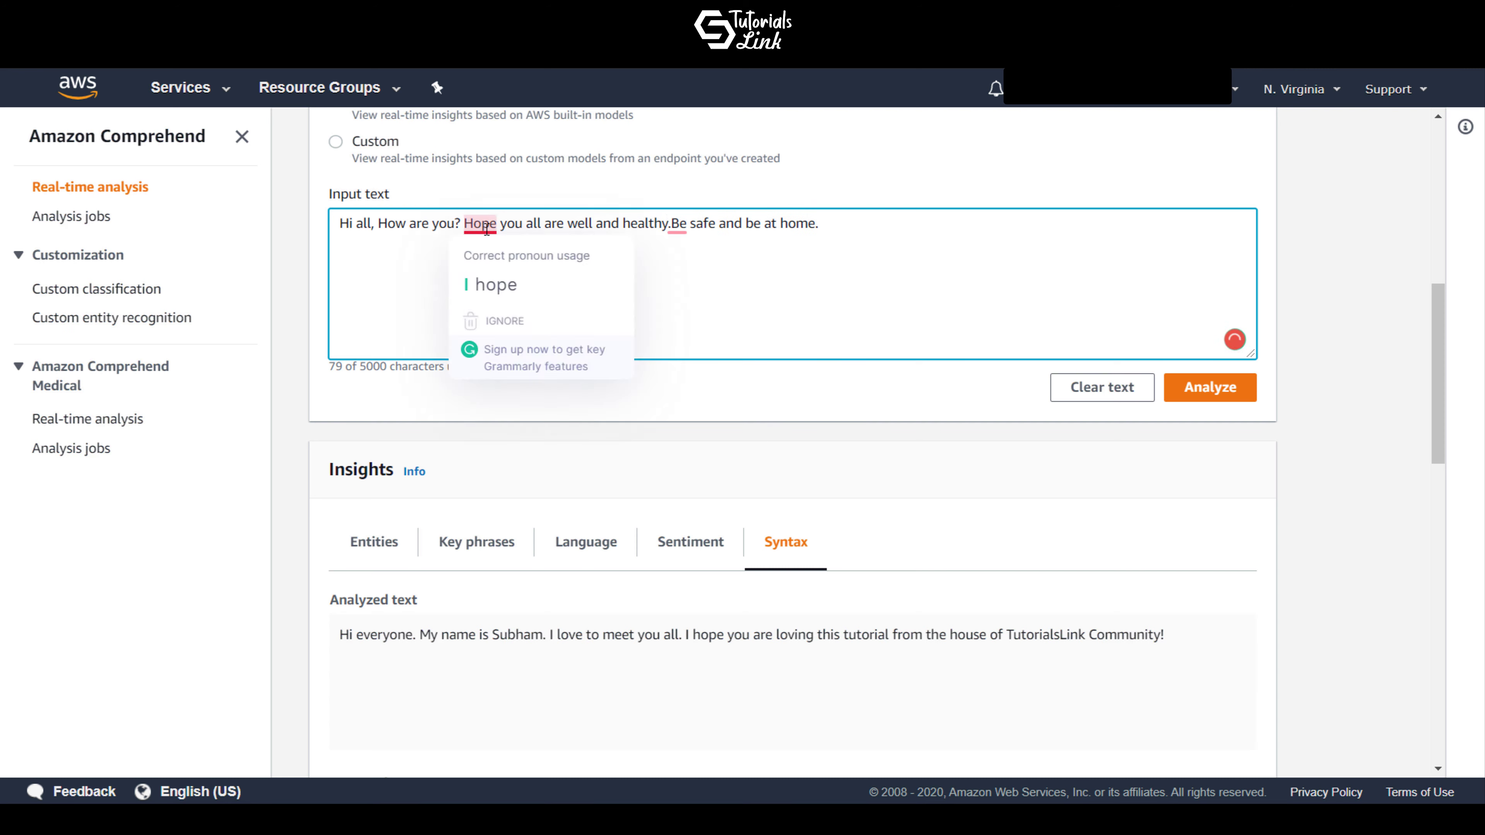
click(521, 282)
mouse_move(681, 229)
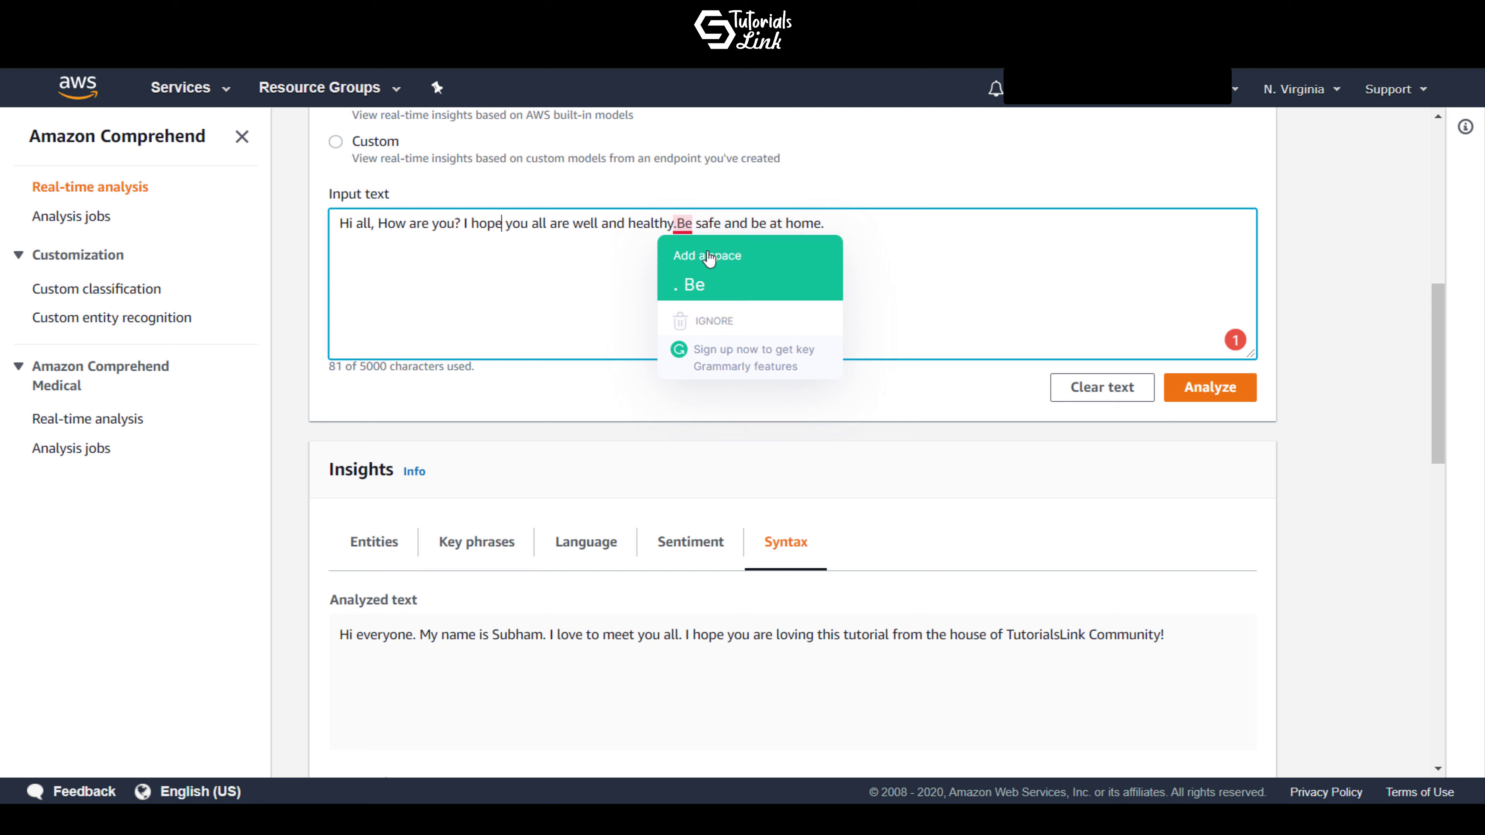
click(710, 275)
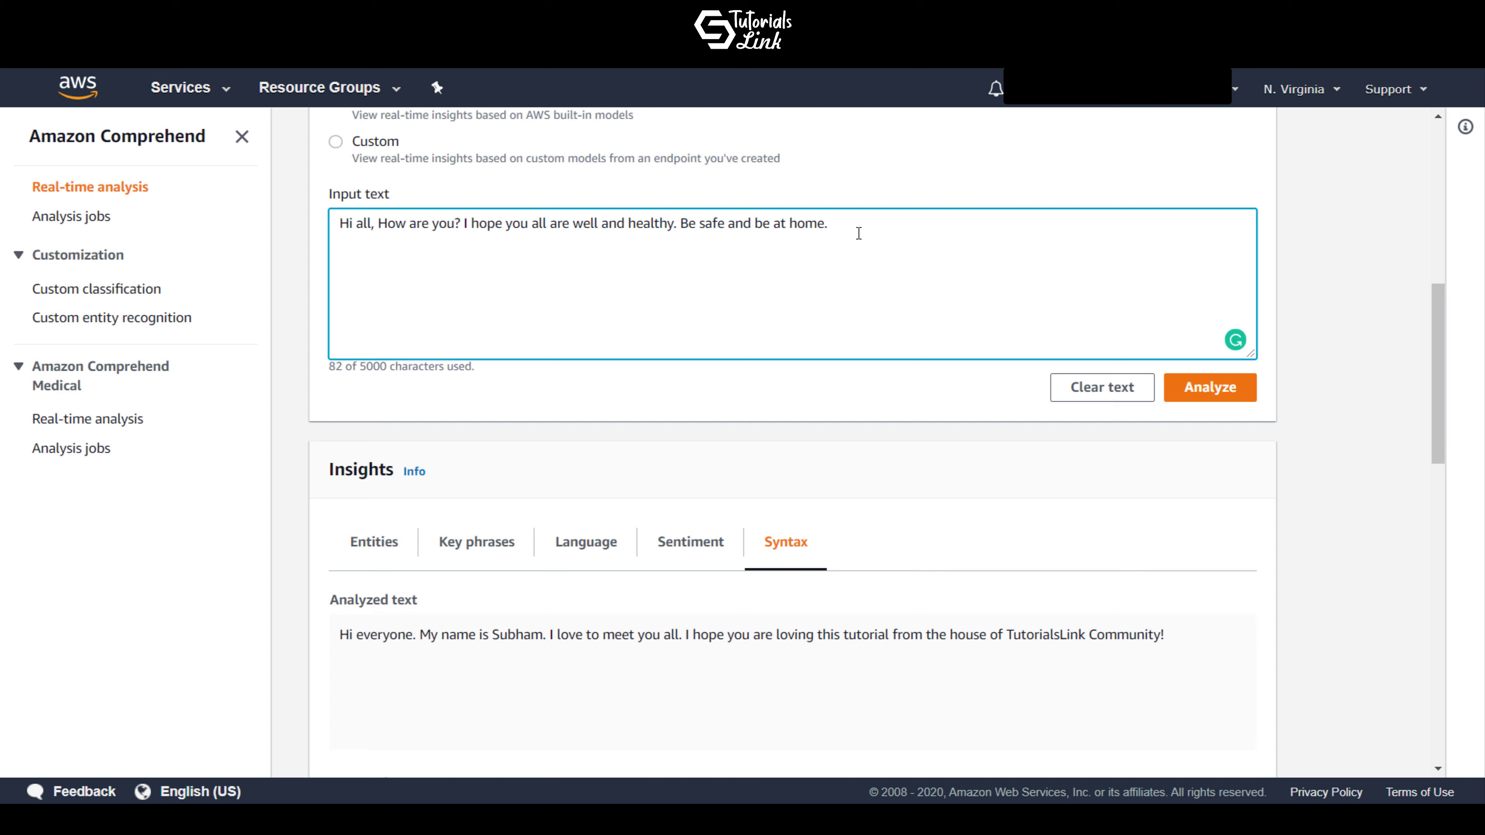
Analyze the corrected input text and review its Entities insights with the API request and response
click(1213, 388)
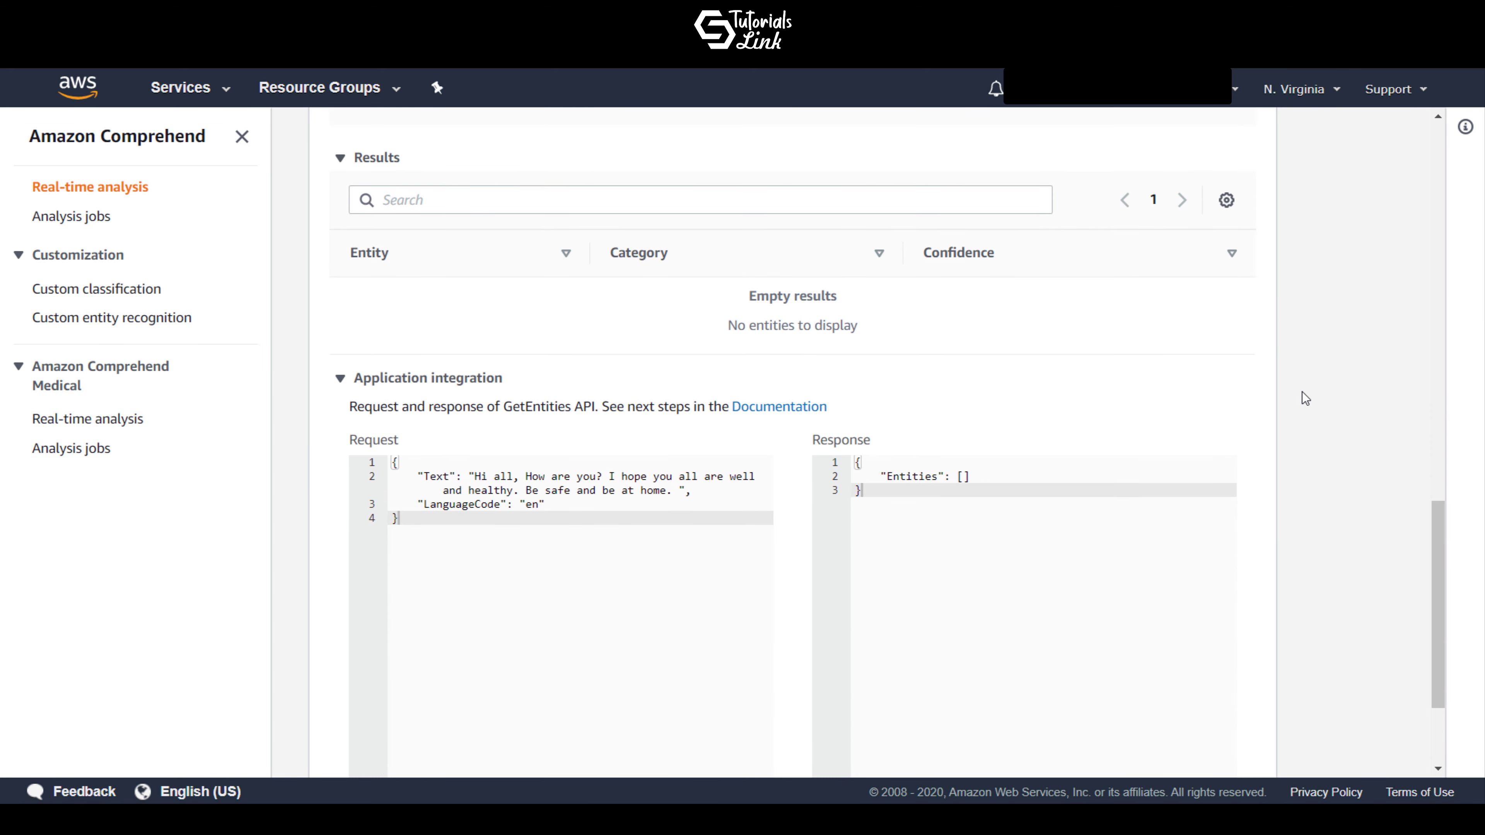
scroll(606, 314, up, 1)
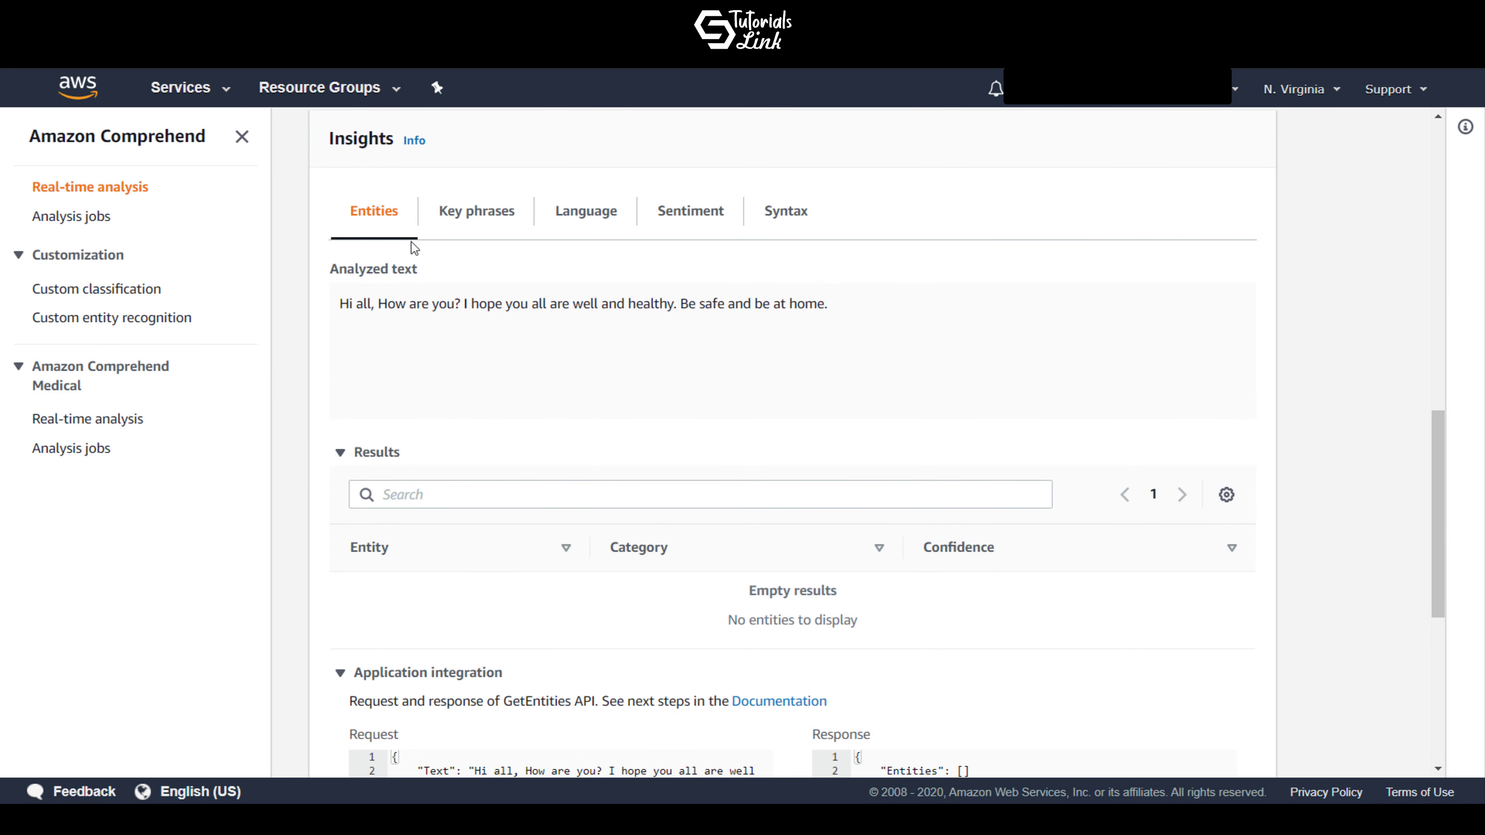
scroll(409, 246, down, 5)
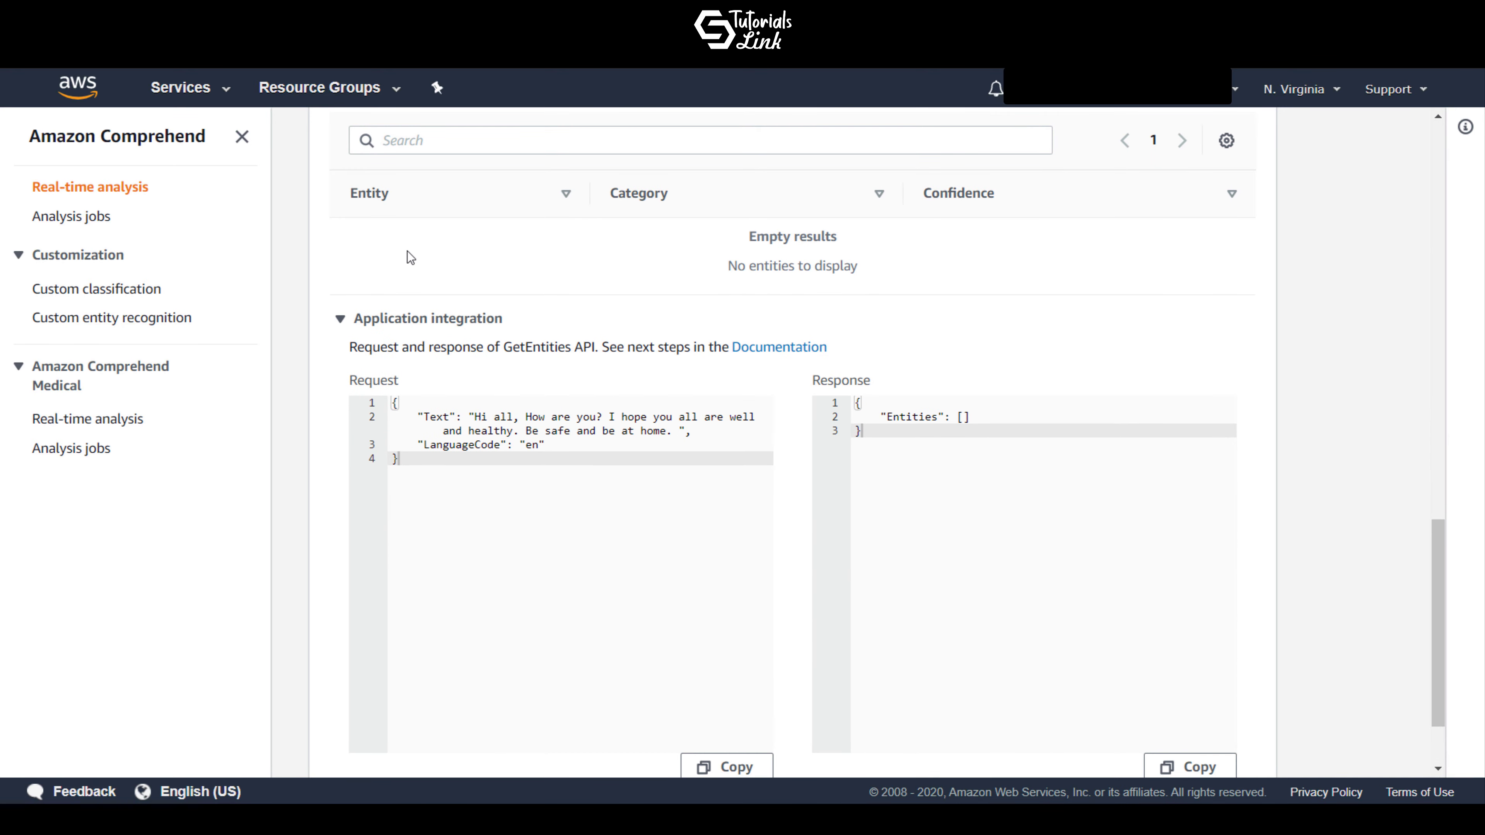
Review the Key phrases insights for the new text, including the confidence and the API response
scroll(516, 346, up, 4)
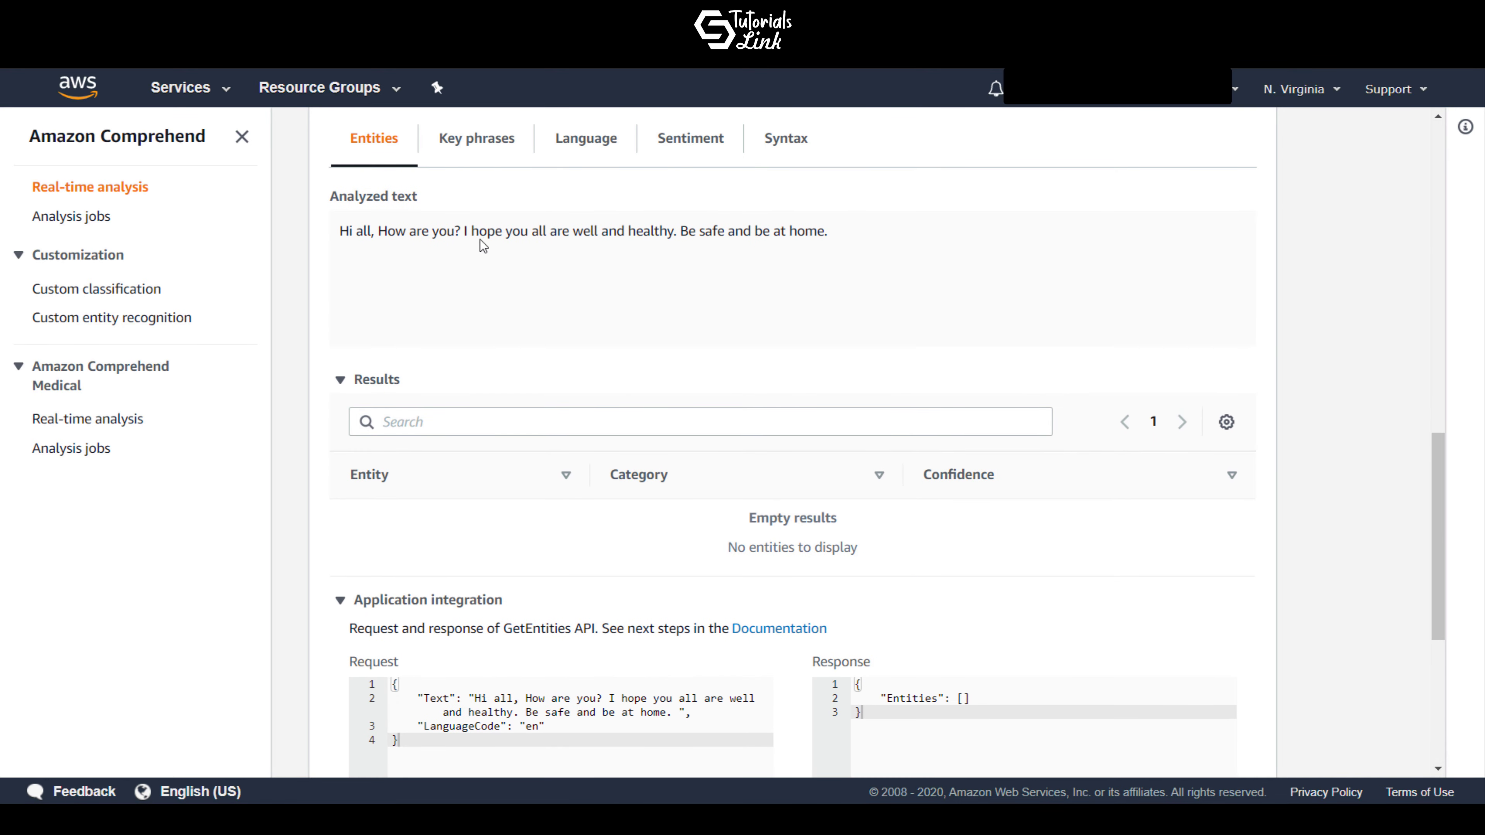
click(491, 140)
scroll(558, 299, down, 5)
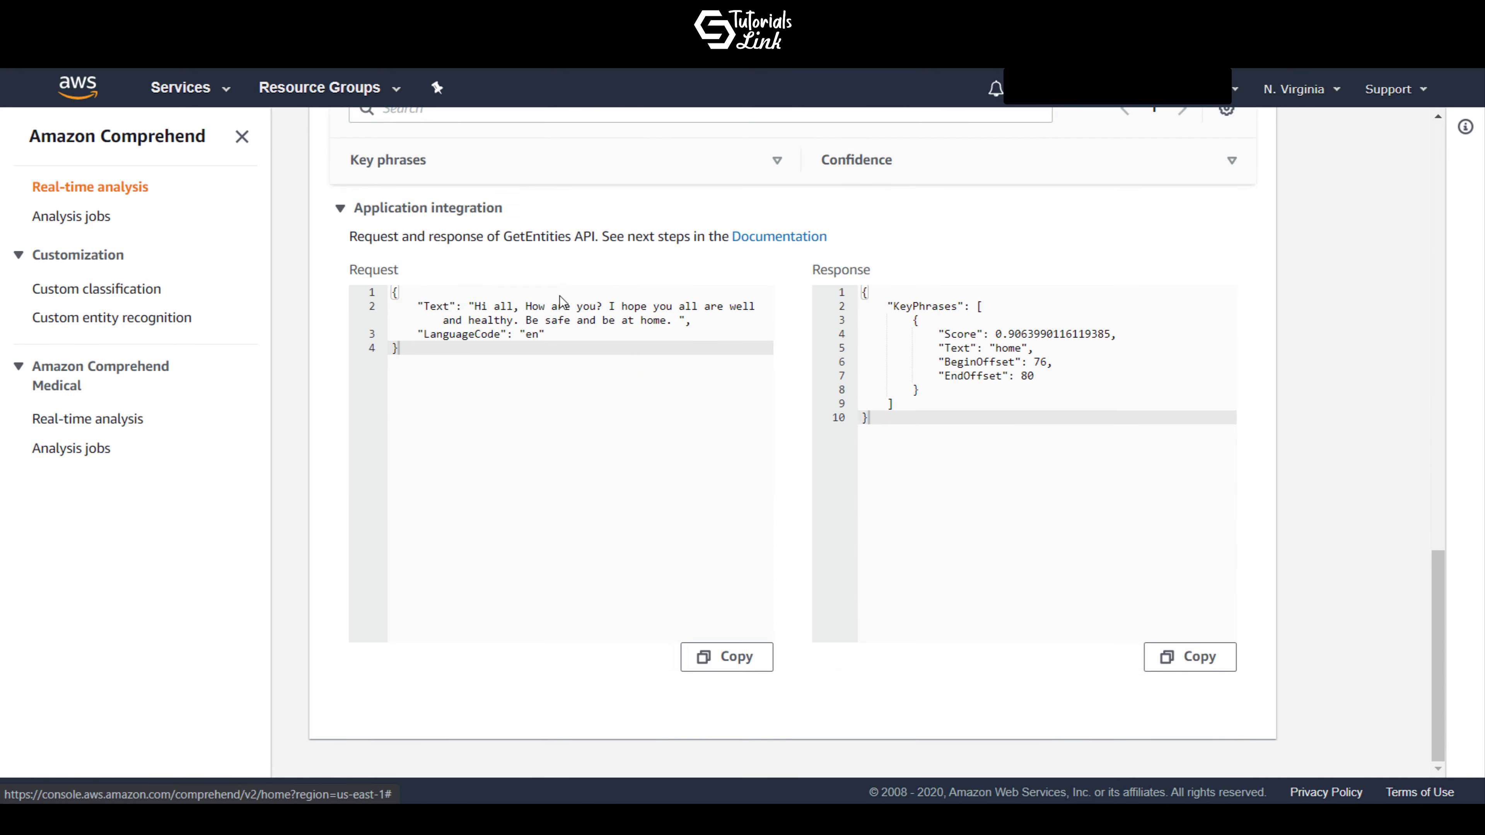
scroll(559, 299, up, 4)
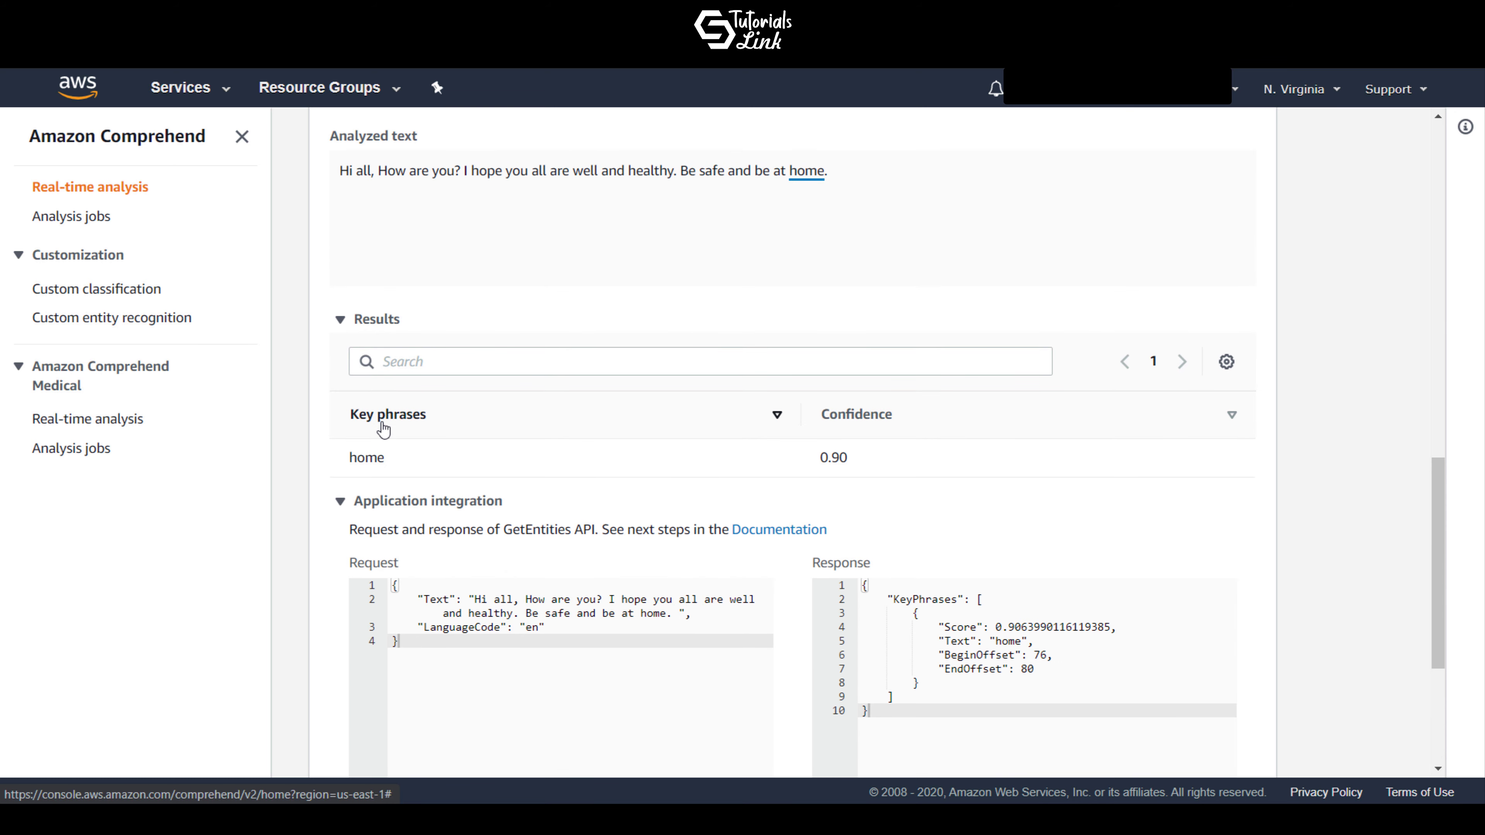
Check the Language insights for the new text, including the detected language, its confidence and the API response
scroll(550, 255, up, 2)
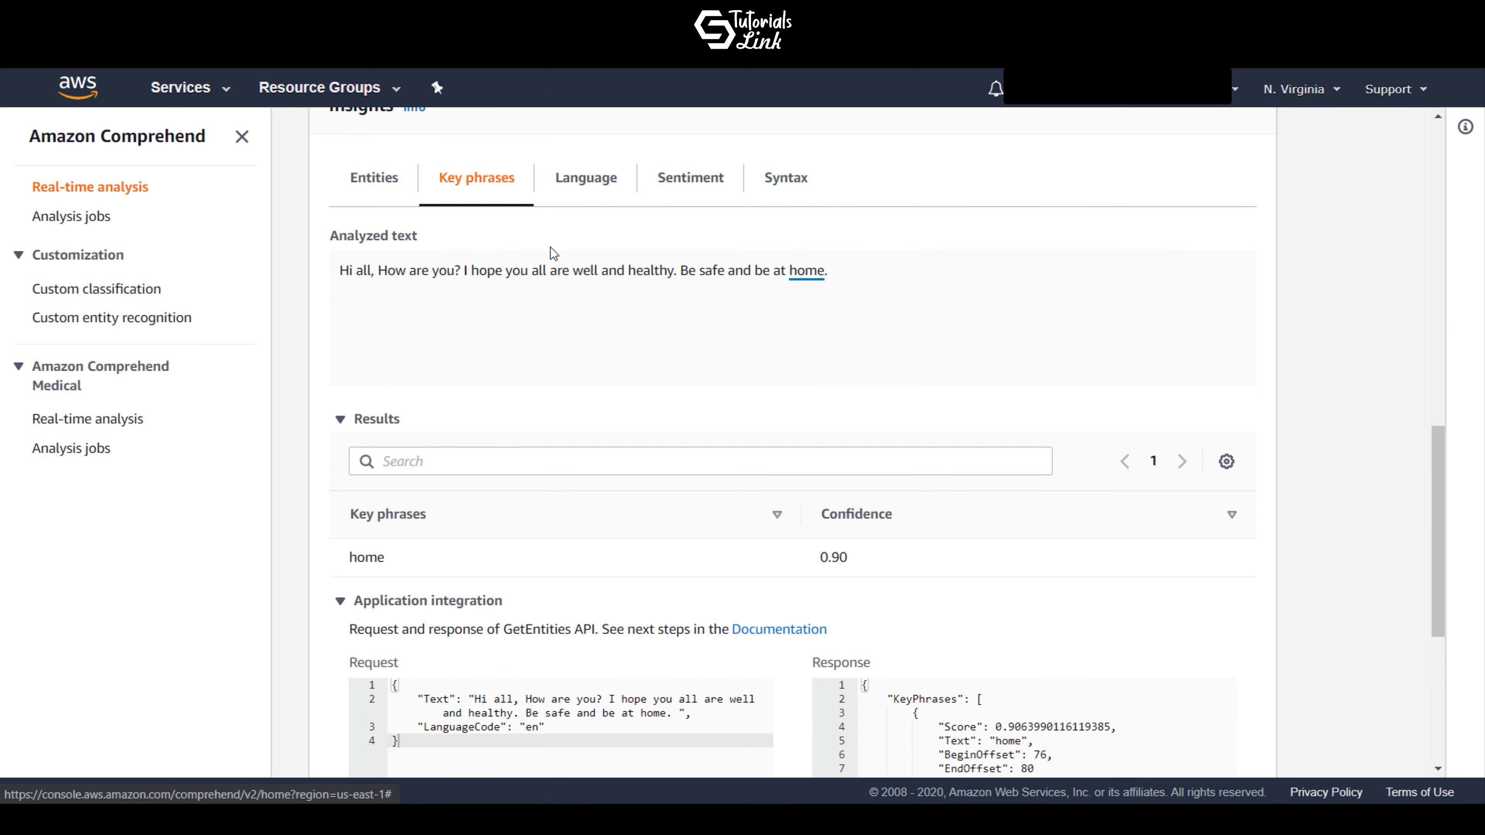
click(602, 201)
scroll(603, 356, down, 2)
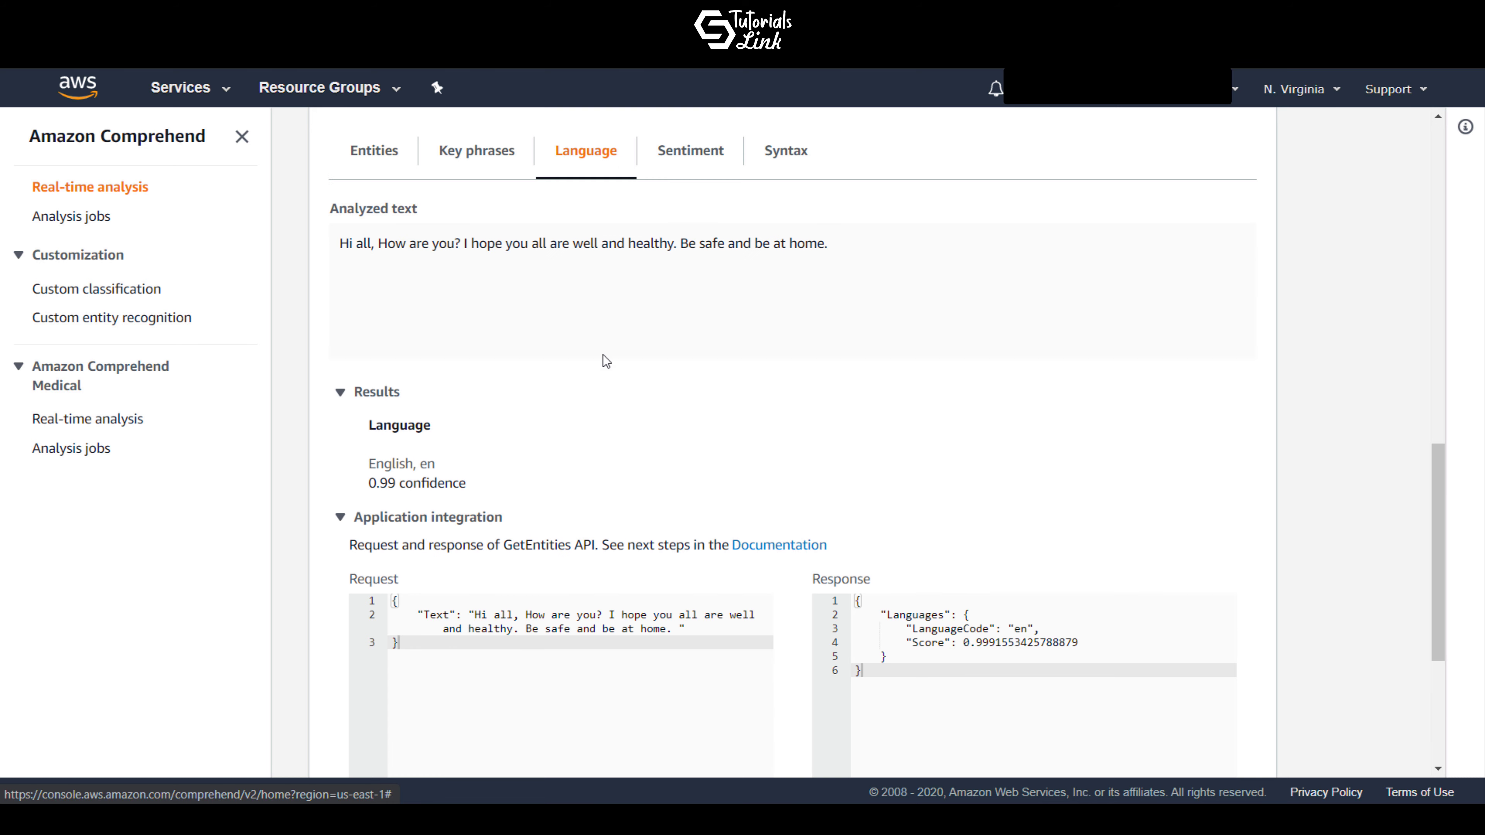
scroll(603, 357, down, 3)
scroll(603, 357, up, 4)
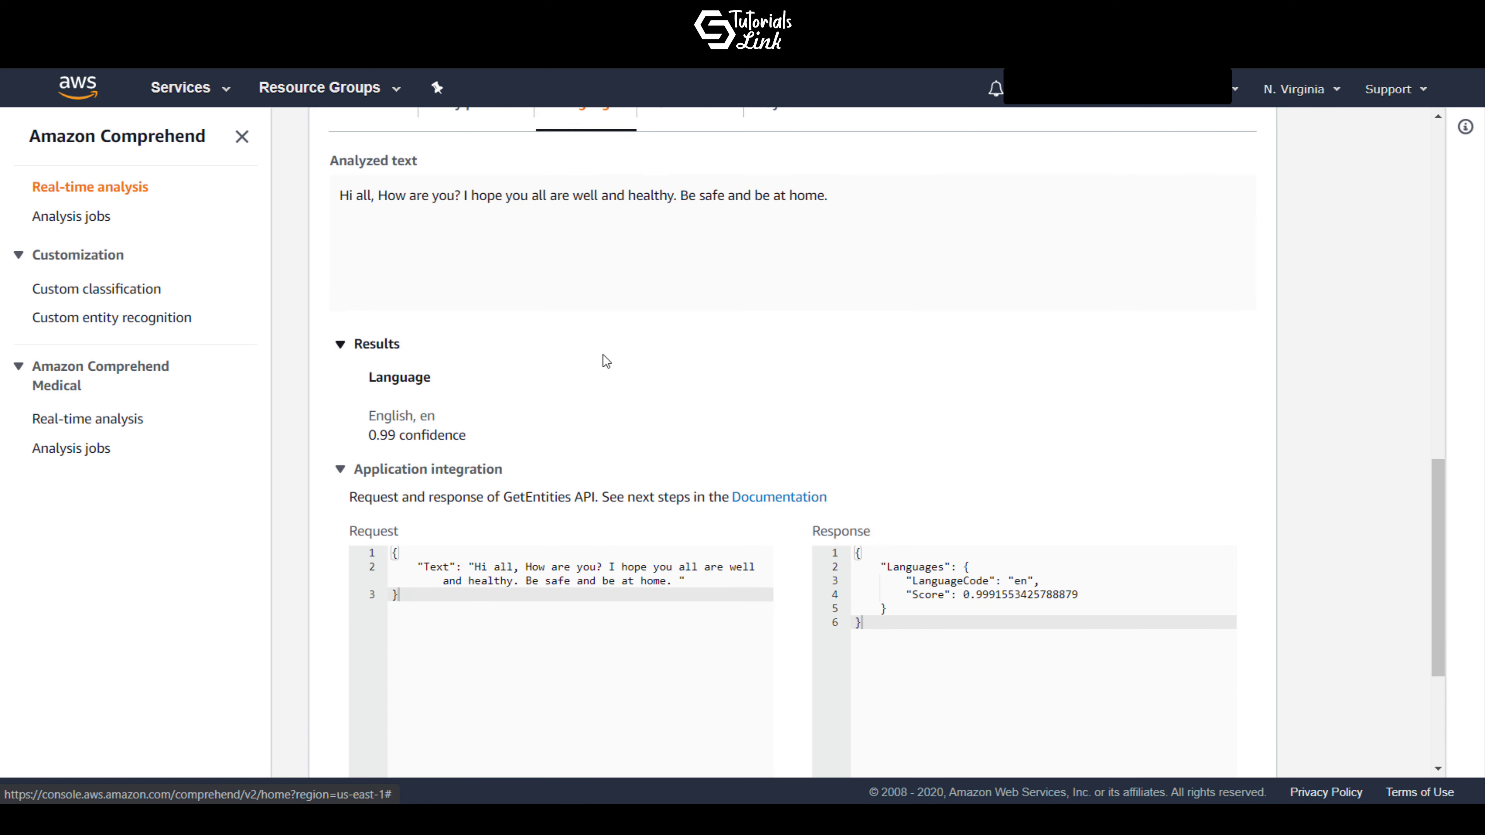
Examine the Sentiment insights for the new text, comparing the confidence values with the sentiment scores in the API response
scroll(682, 200, up, 2)
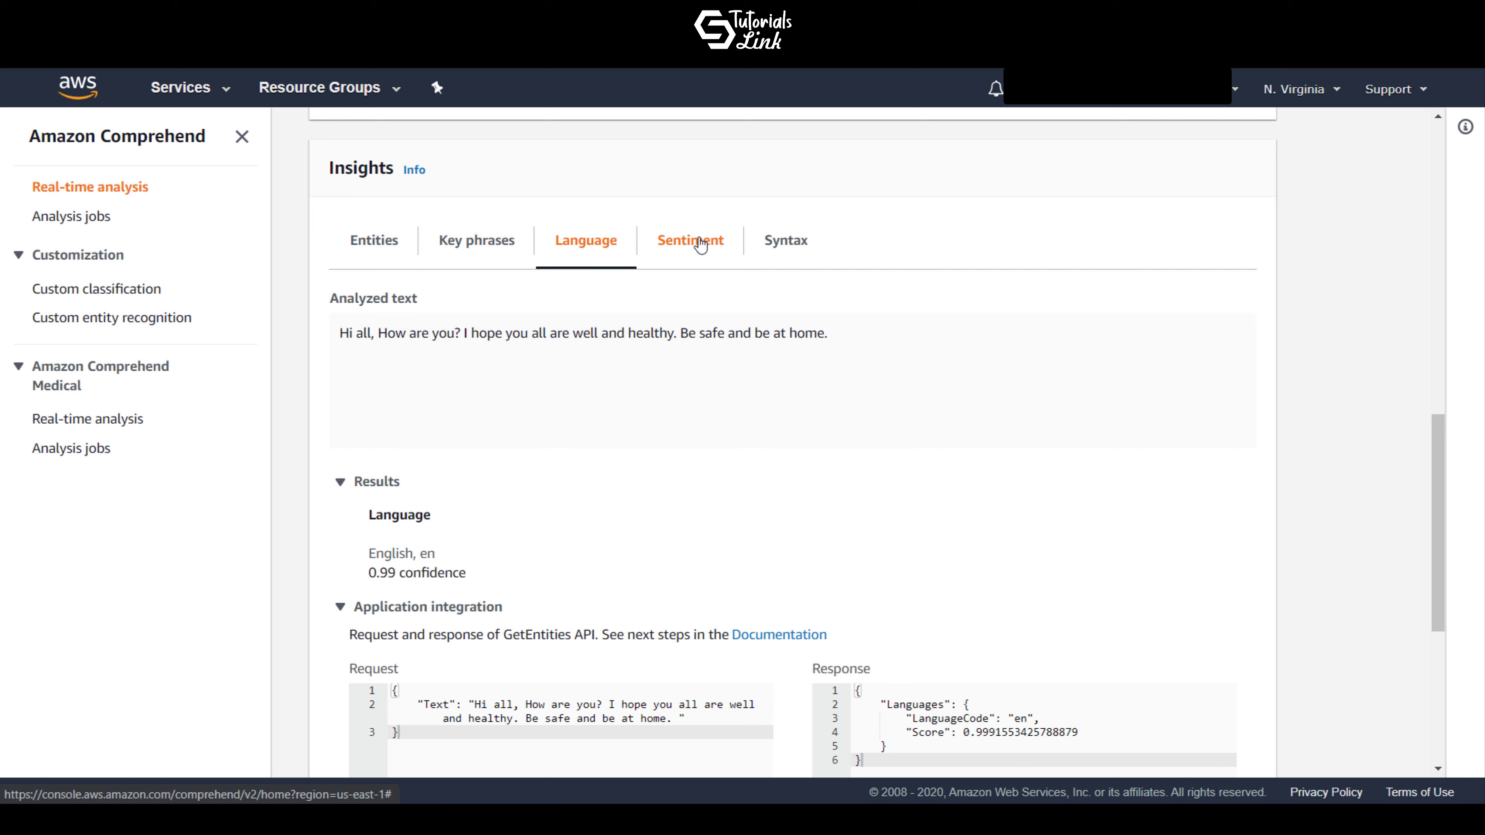
click(701, 245)
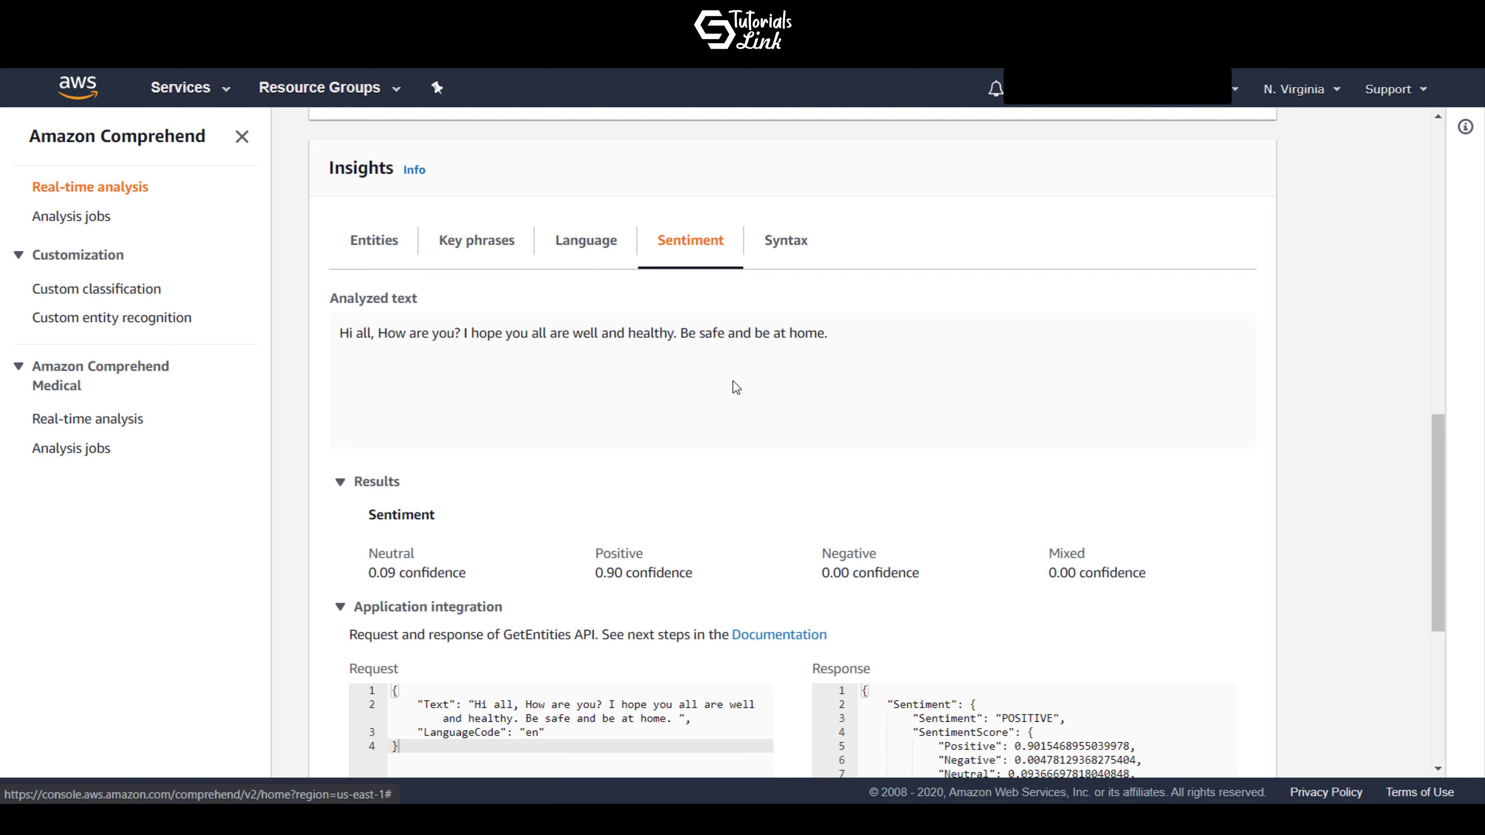
scroll(734, 386, down, 2)
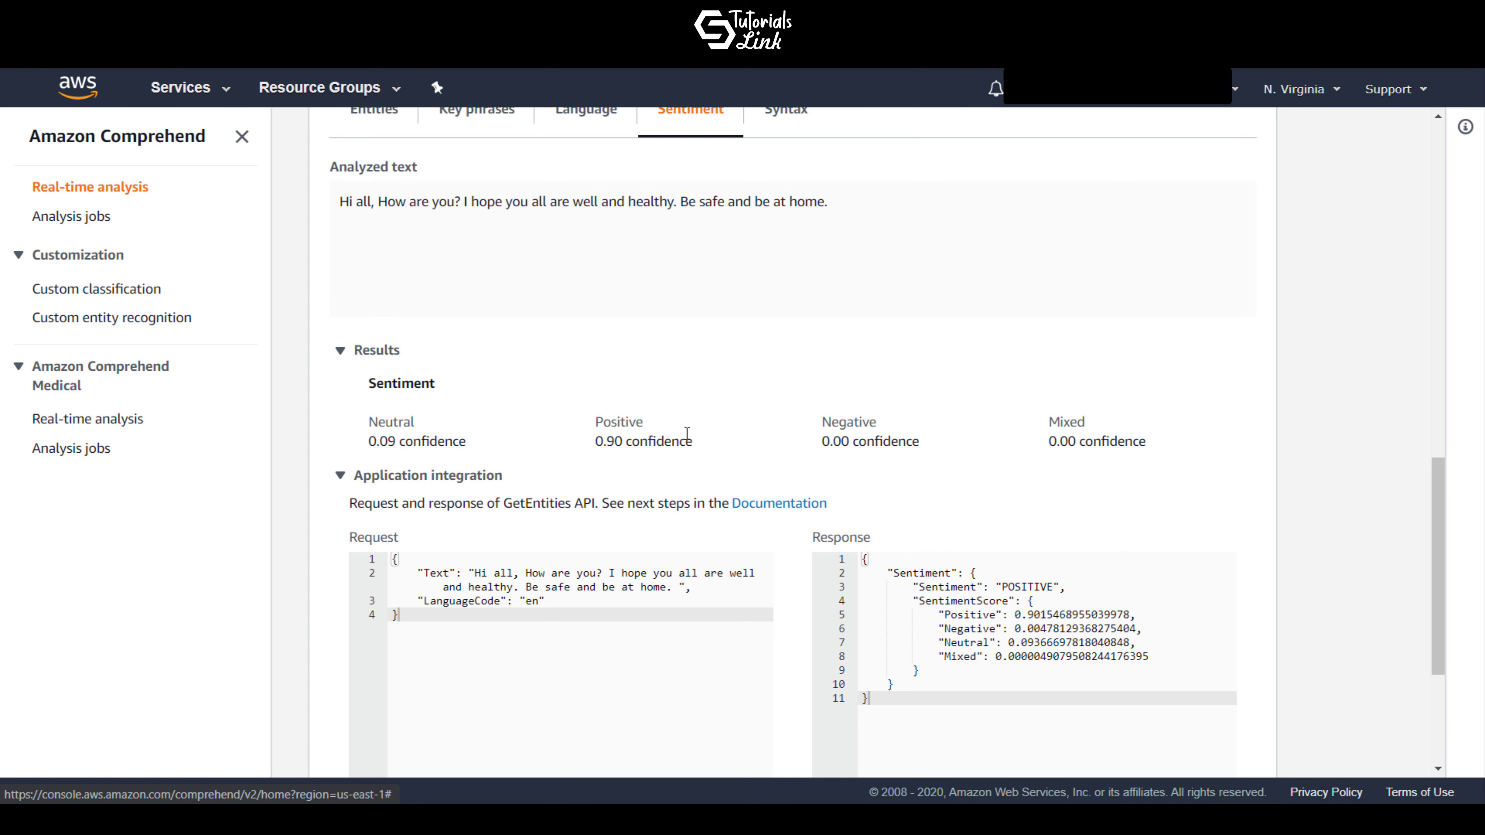
scroll(687, 434, down, 1)
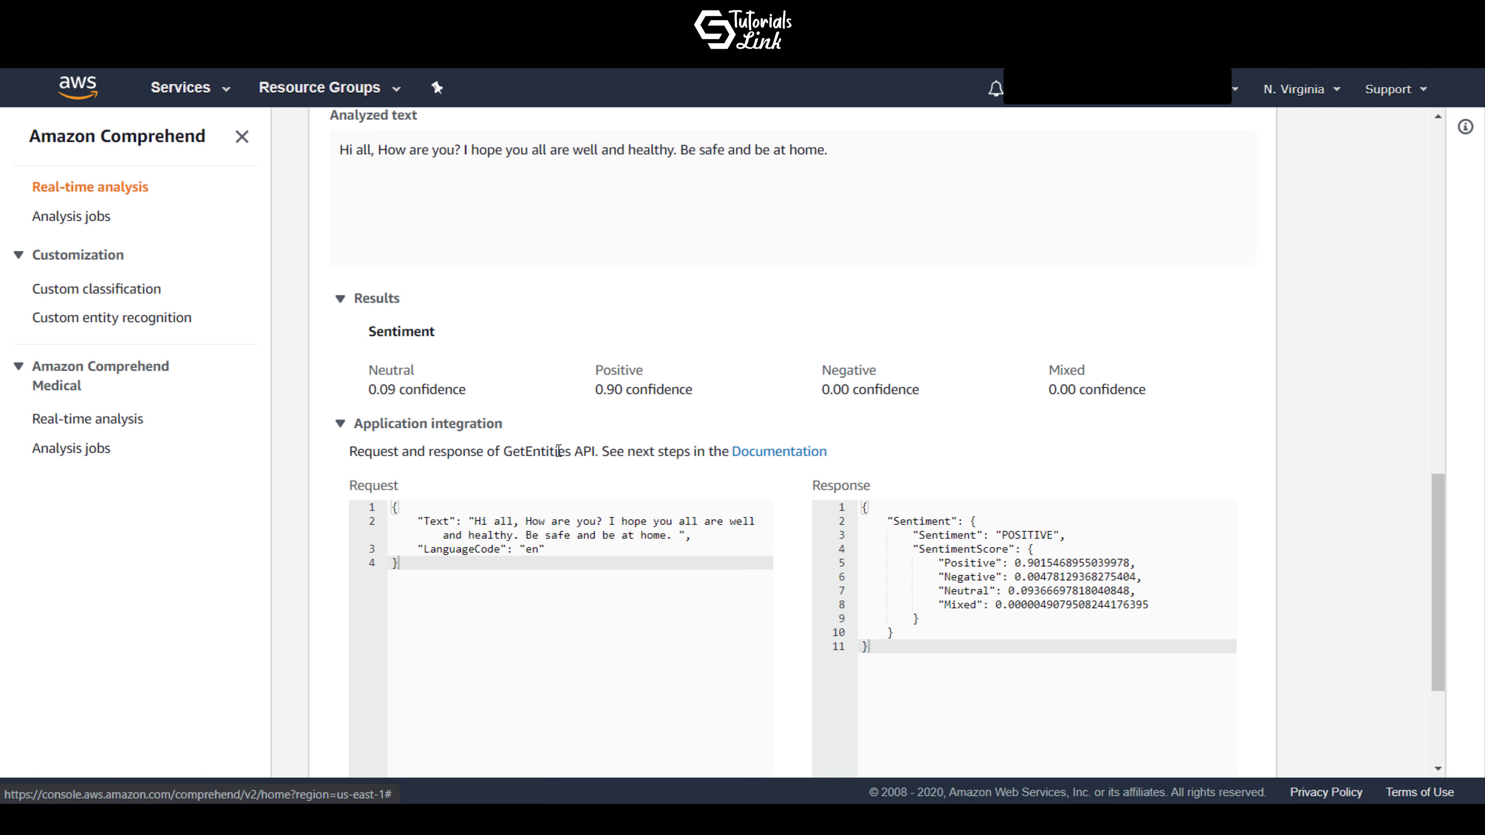
scroll(559, 451, down, 3)
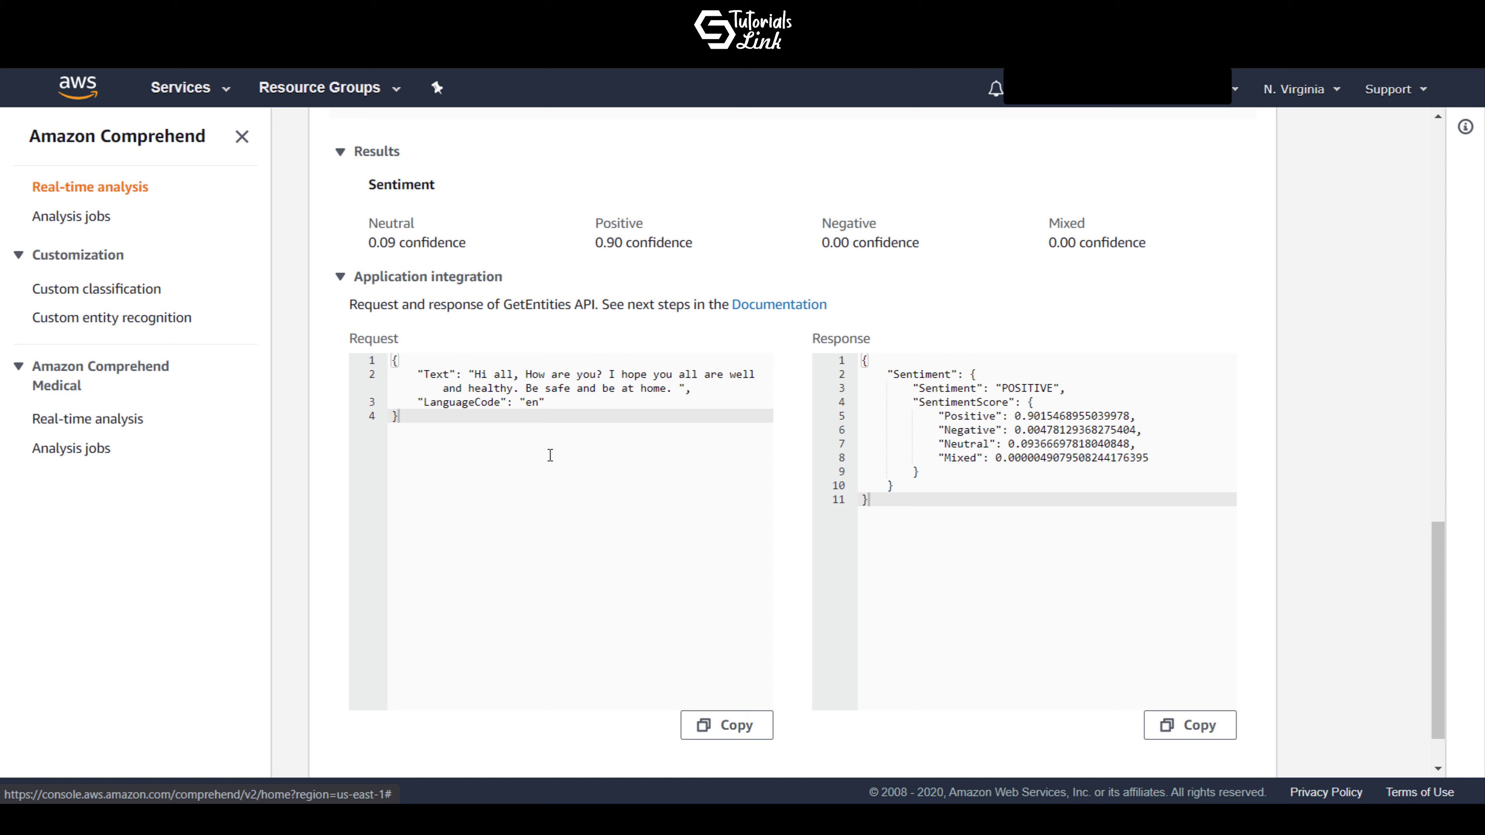
drag(893, 375, 1163, 458)
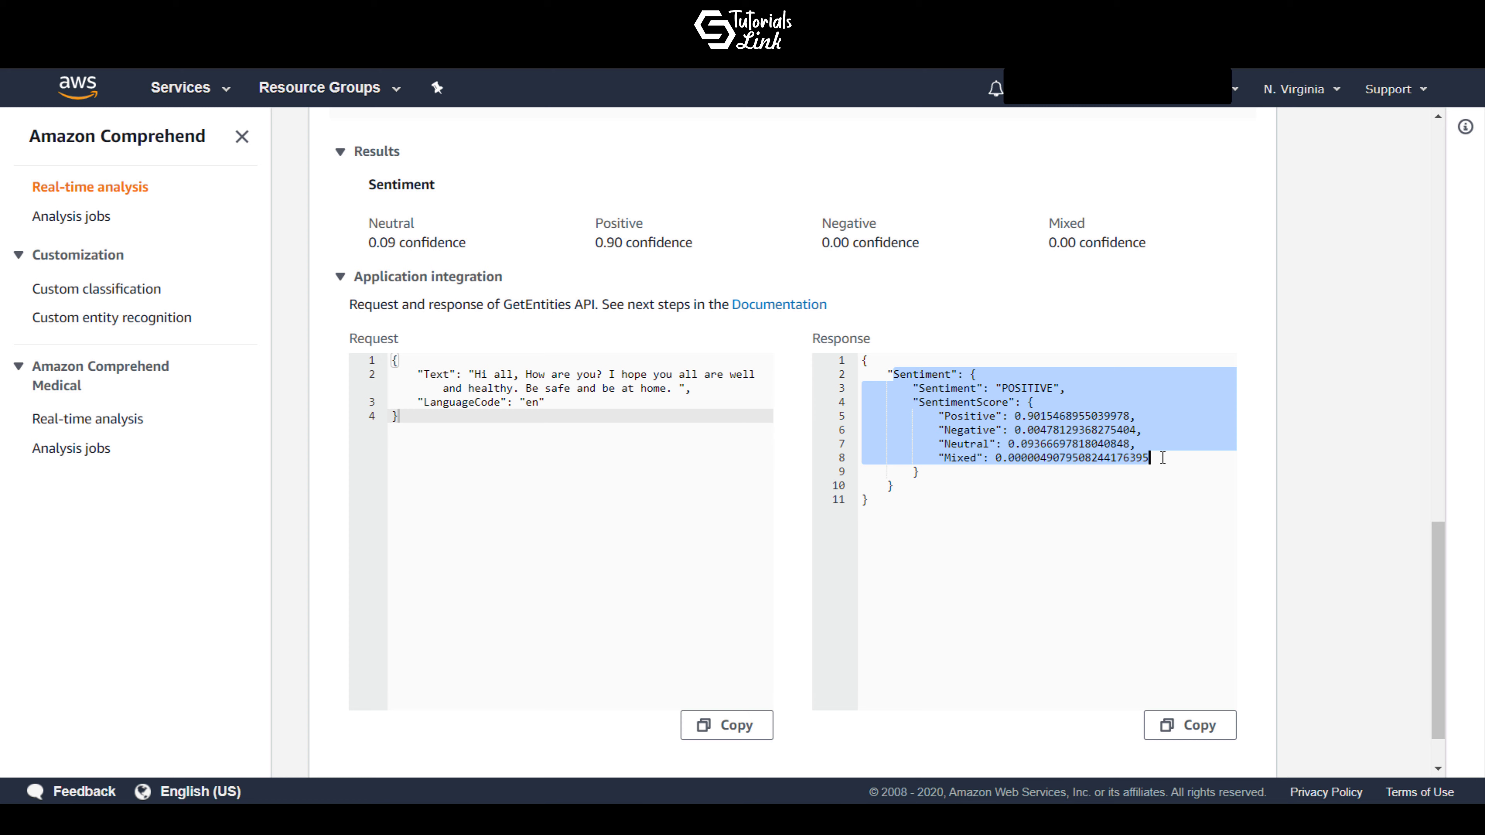
click(1163, 459)
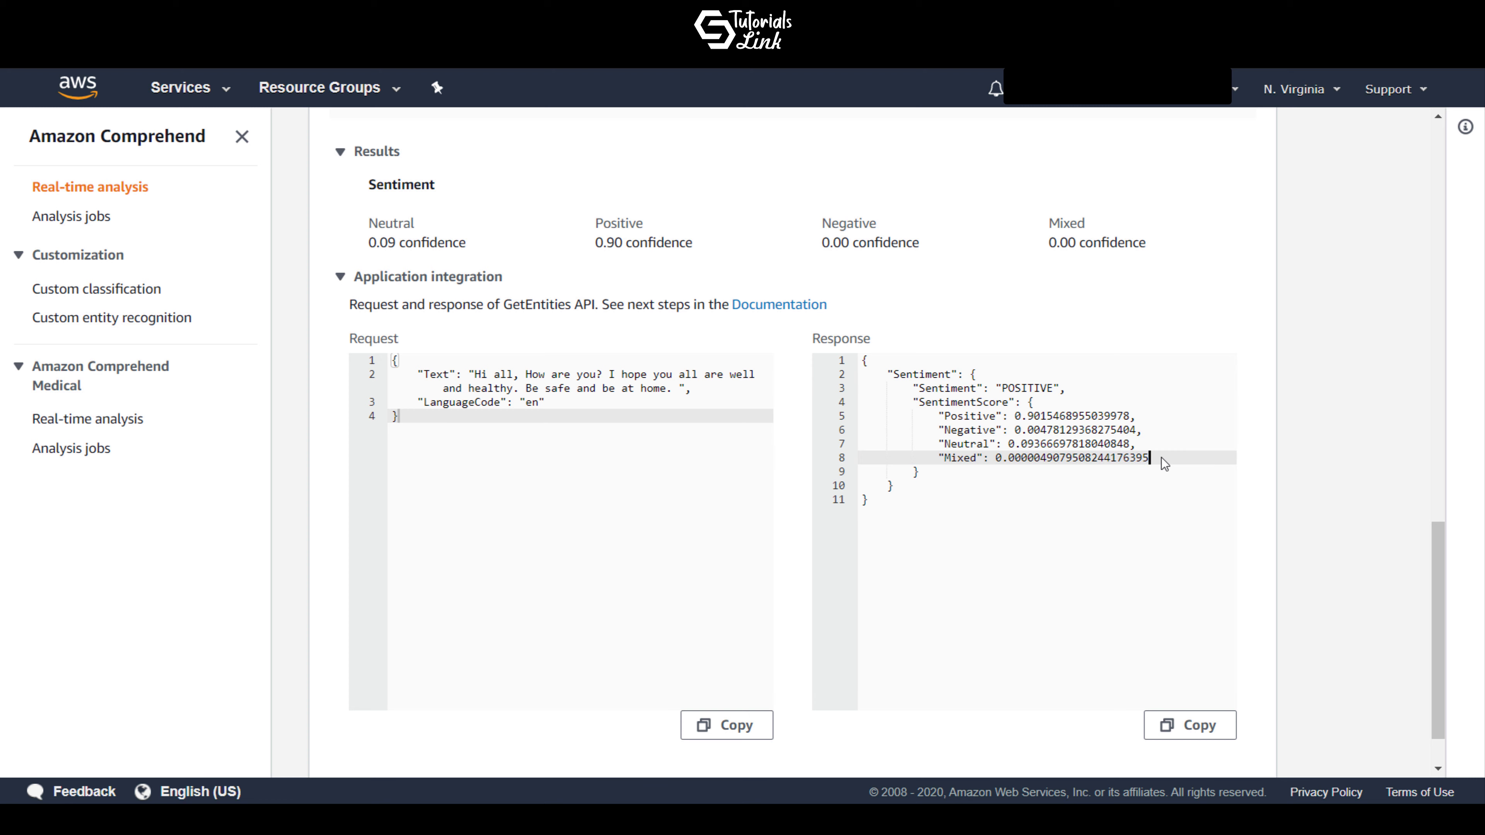
Examine the Syntax insights for the new text, including each word's part of speech, confidence and the API response
scroll(1288, 341, up, 3)
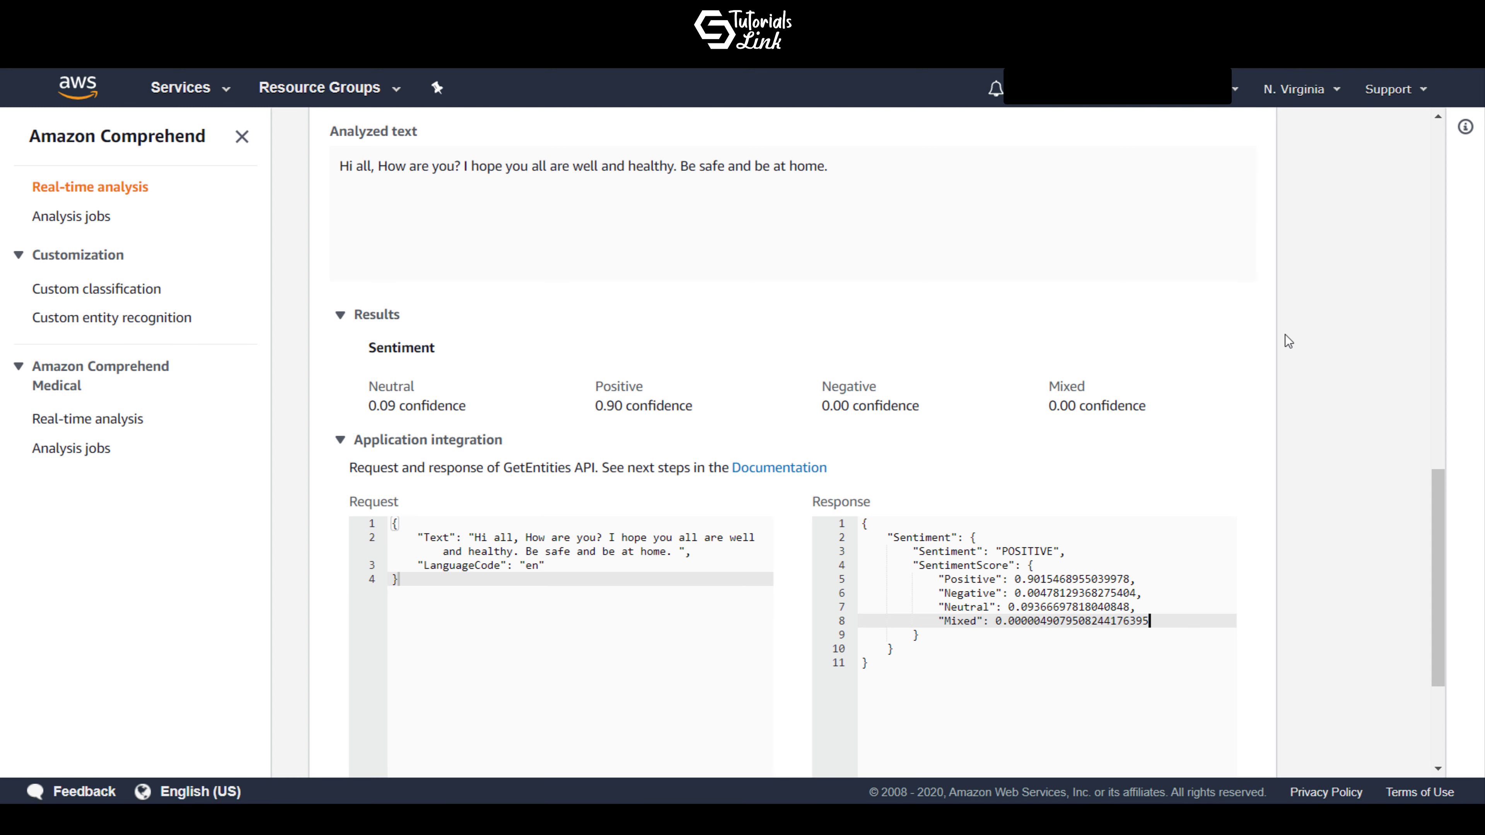
scroll(1286, 339, up, 3)
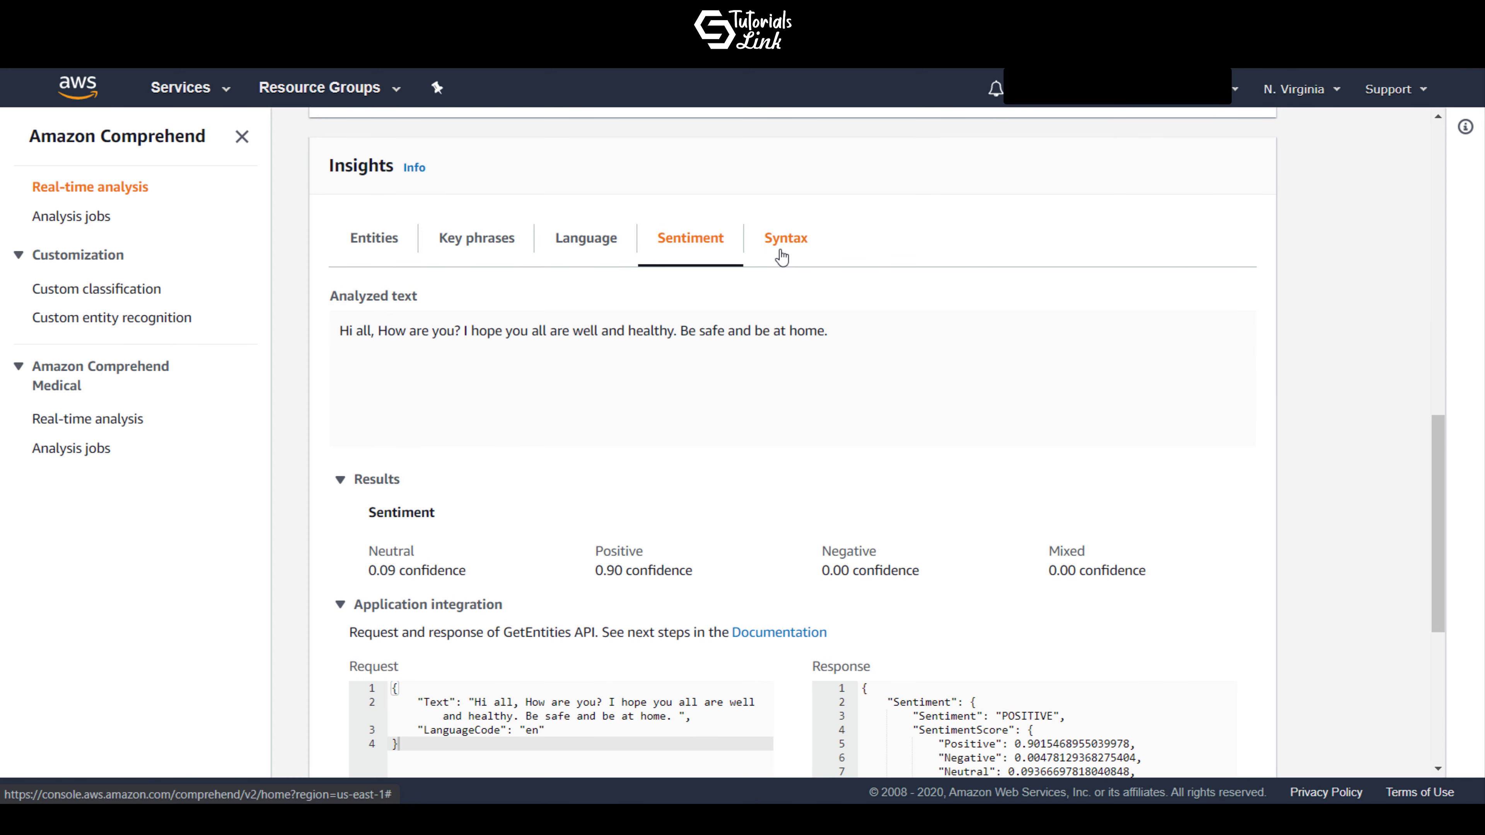
click(782, 257)
scroll(1017, 374, down, 5)
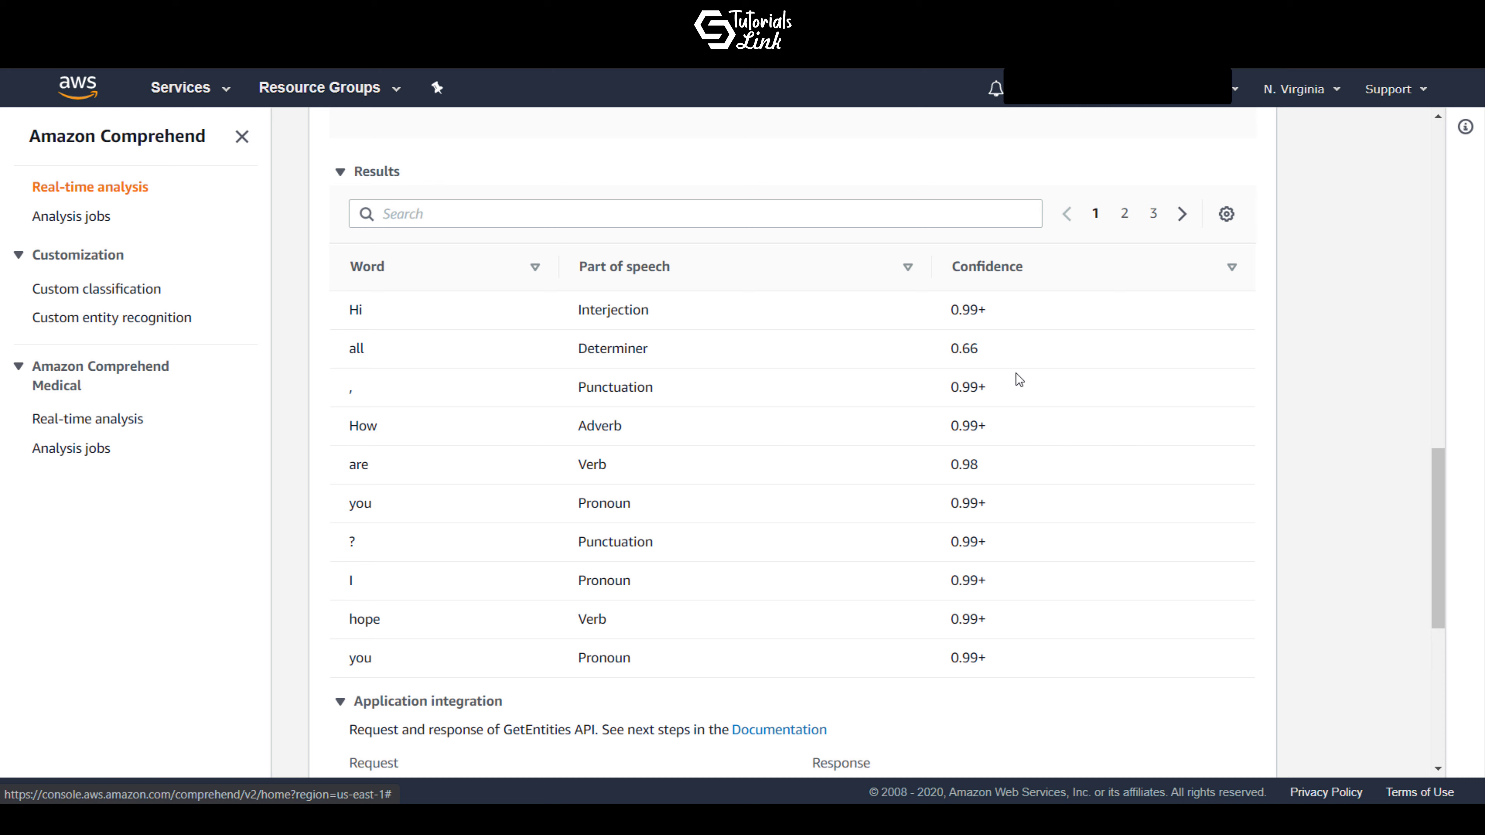
scroll(1016, 380, down, 4)
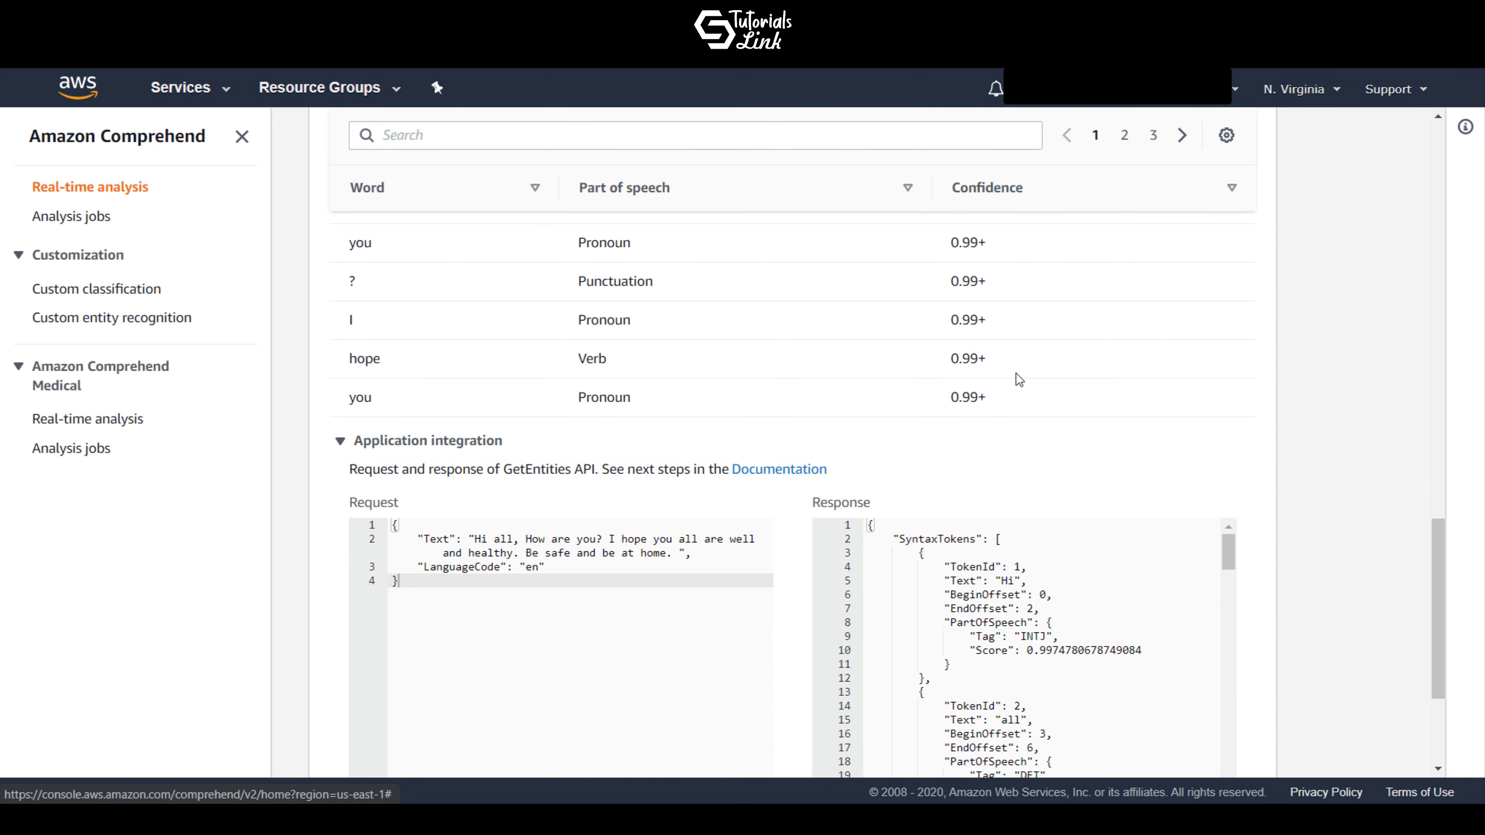
scroll(1255, 351, up, 9)
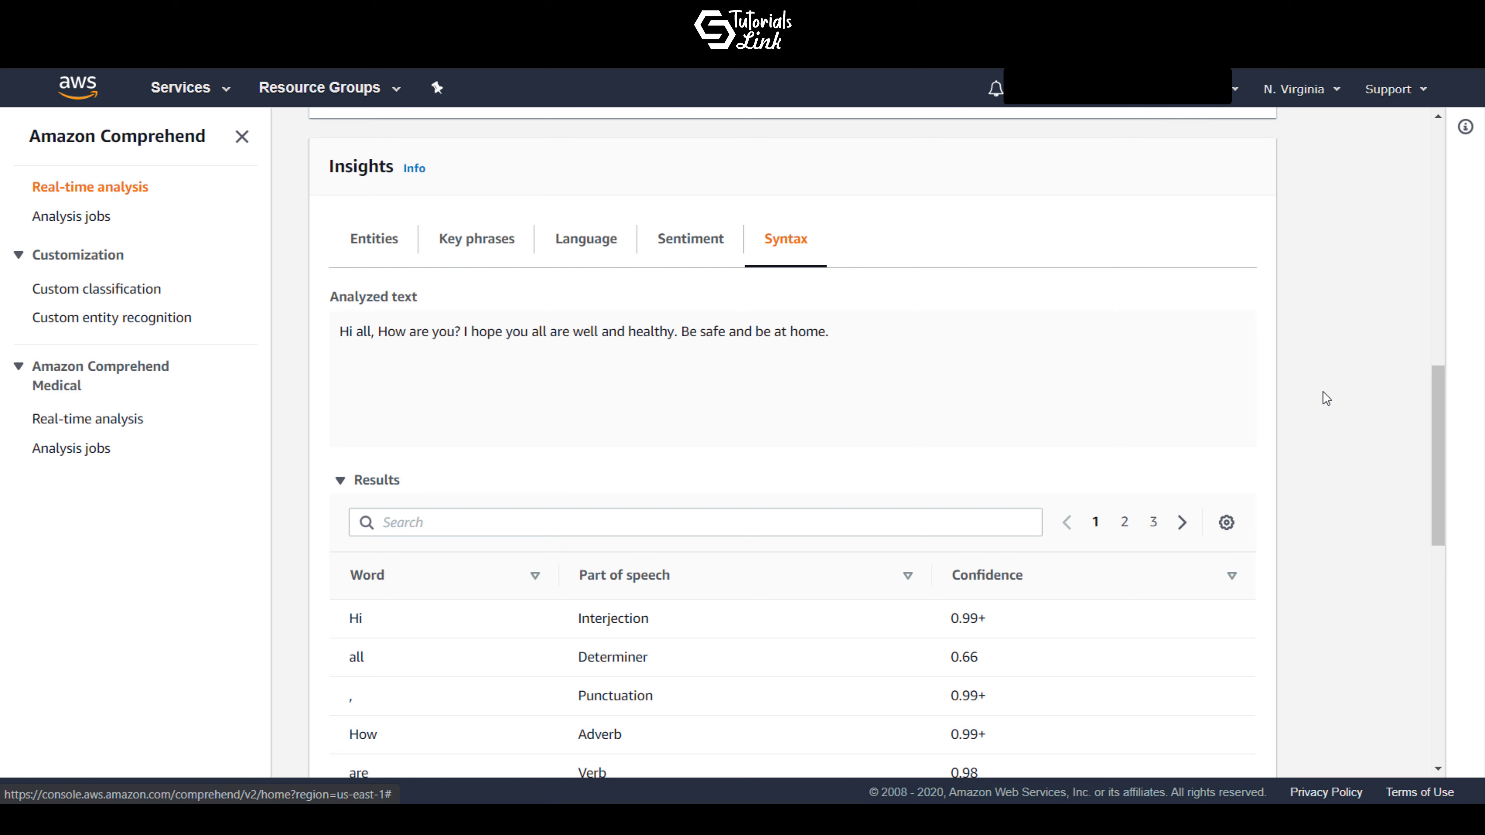
scroll(1323, 398, up, 2)
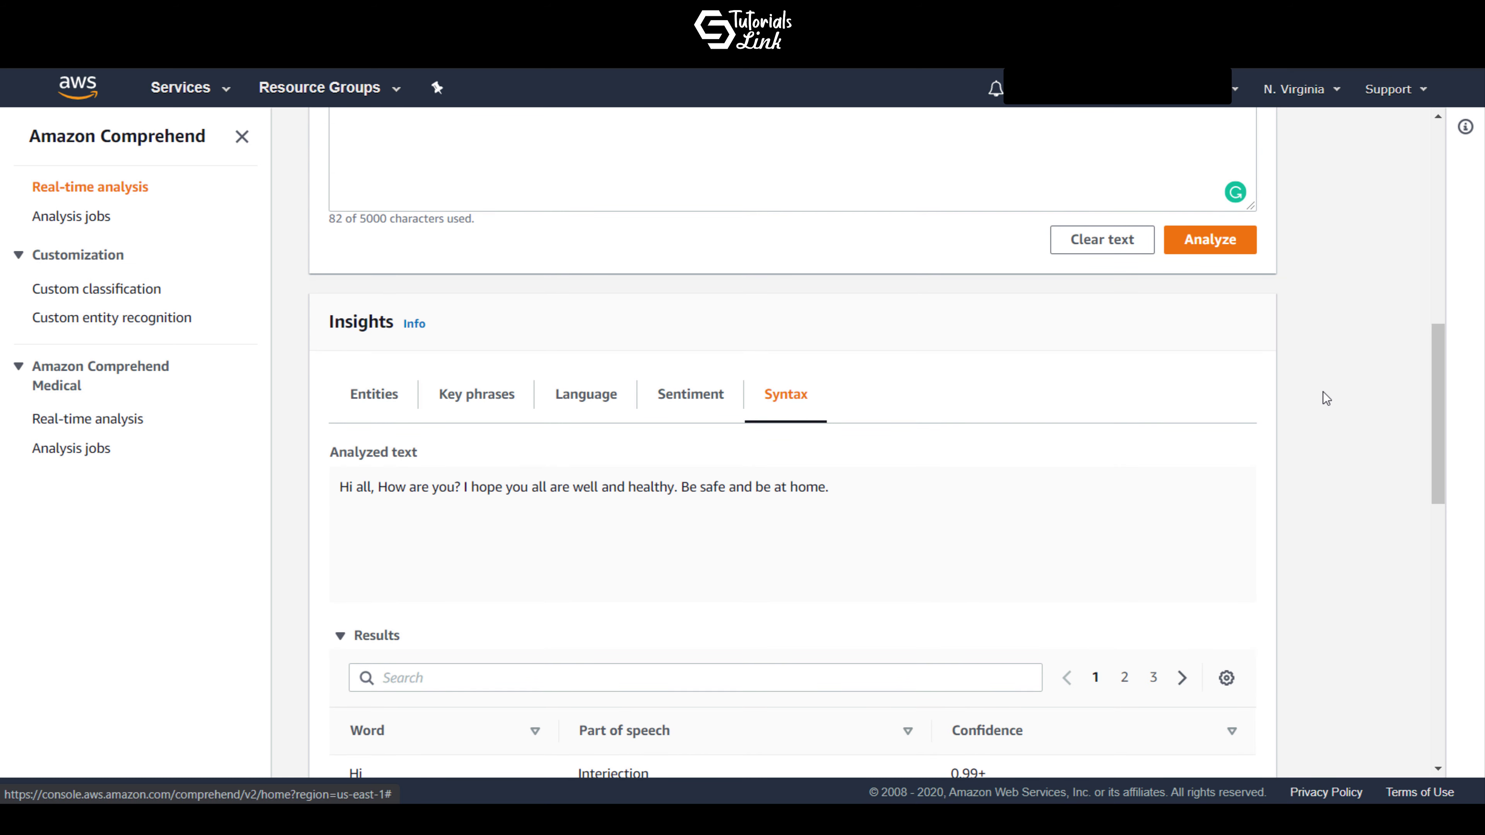
scroll(1322, 392, up, 3)
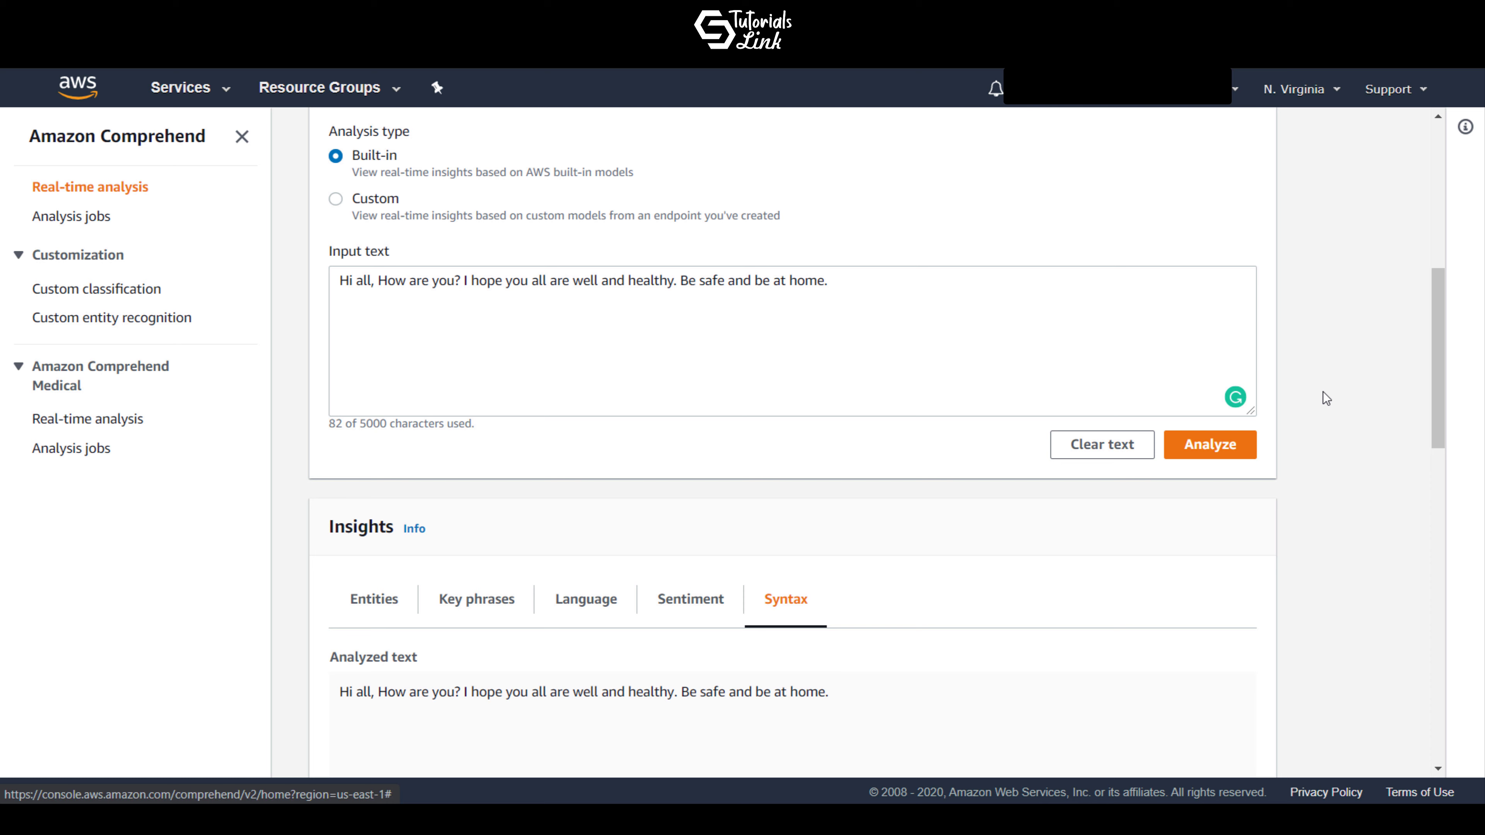
scroll(1322, 392, up, 7)
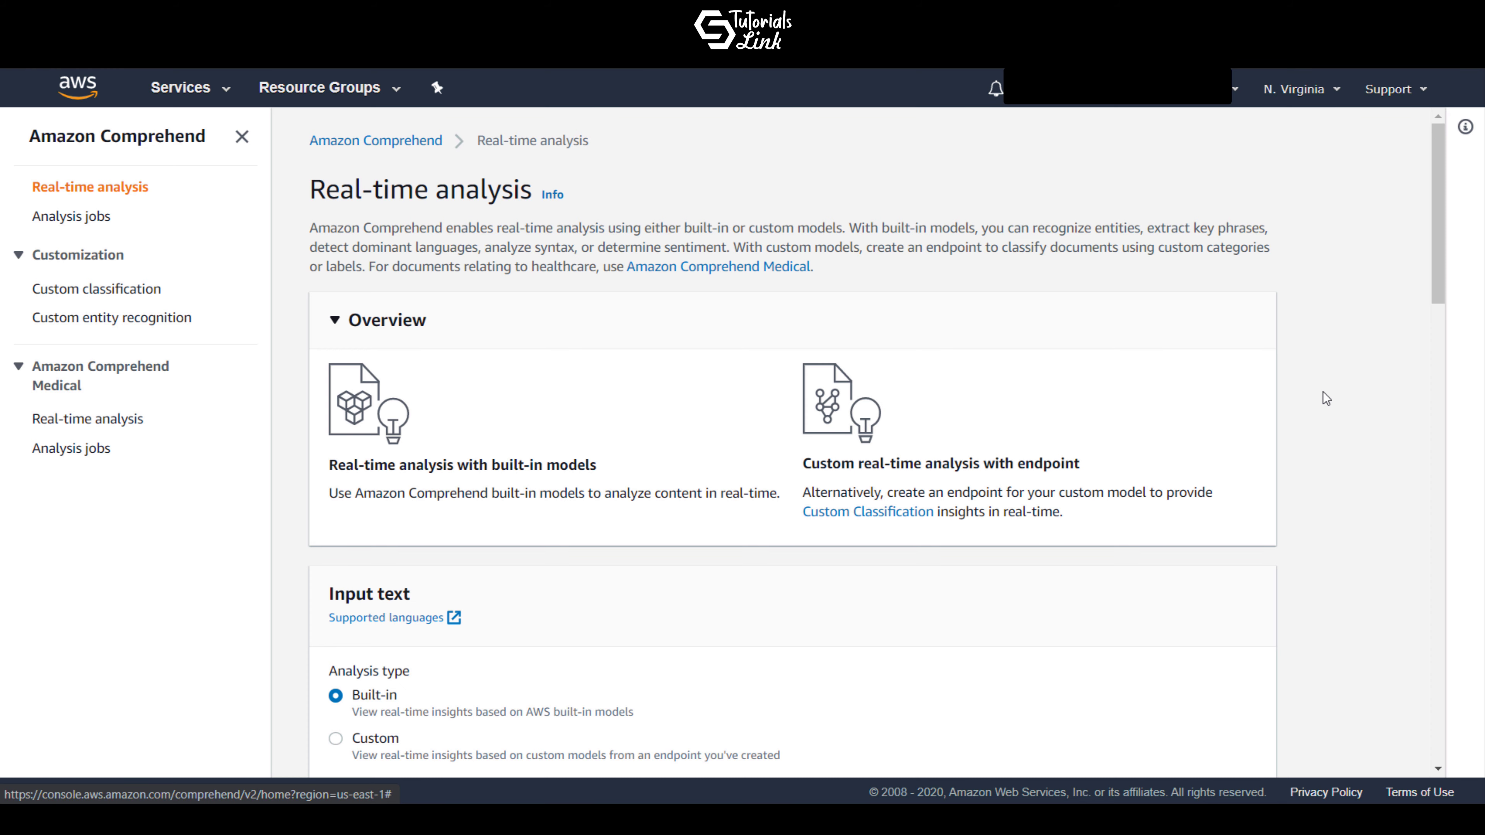
scroll(1323, 392, down, 2)
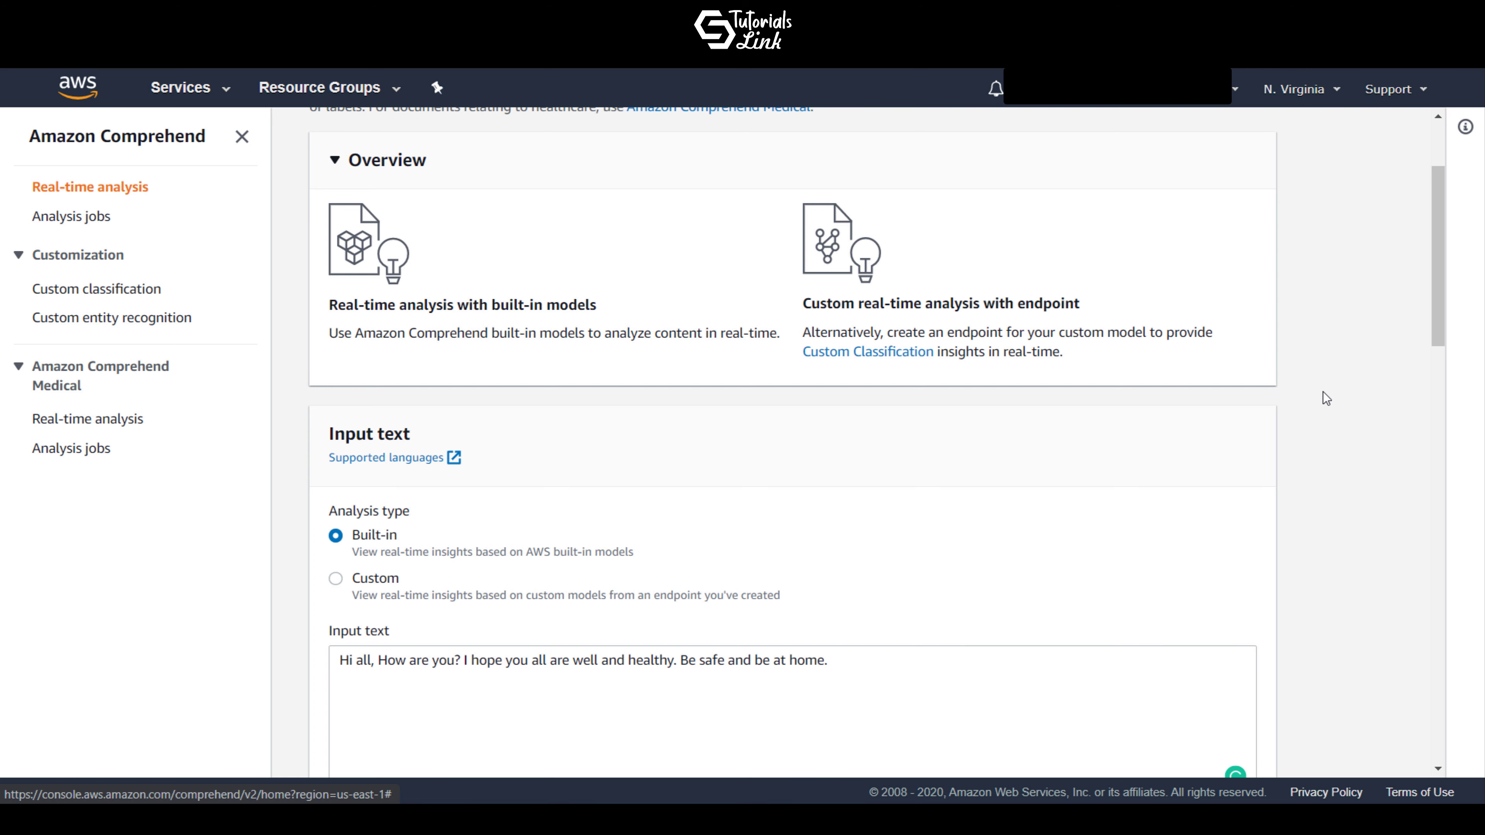
scroll(1323, 392, up, 2)
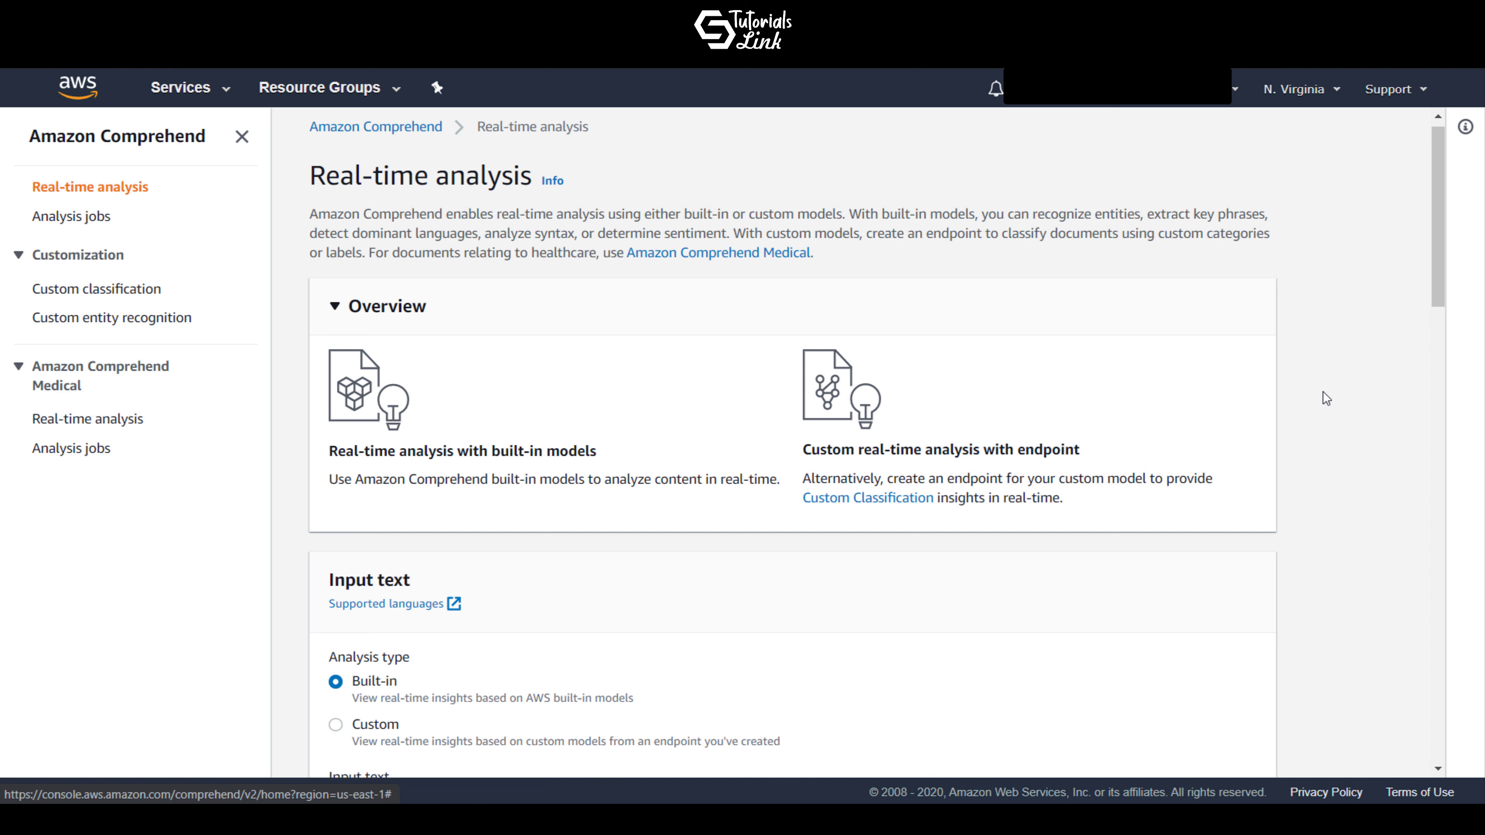
scroll(1322, 392, down, 3)
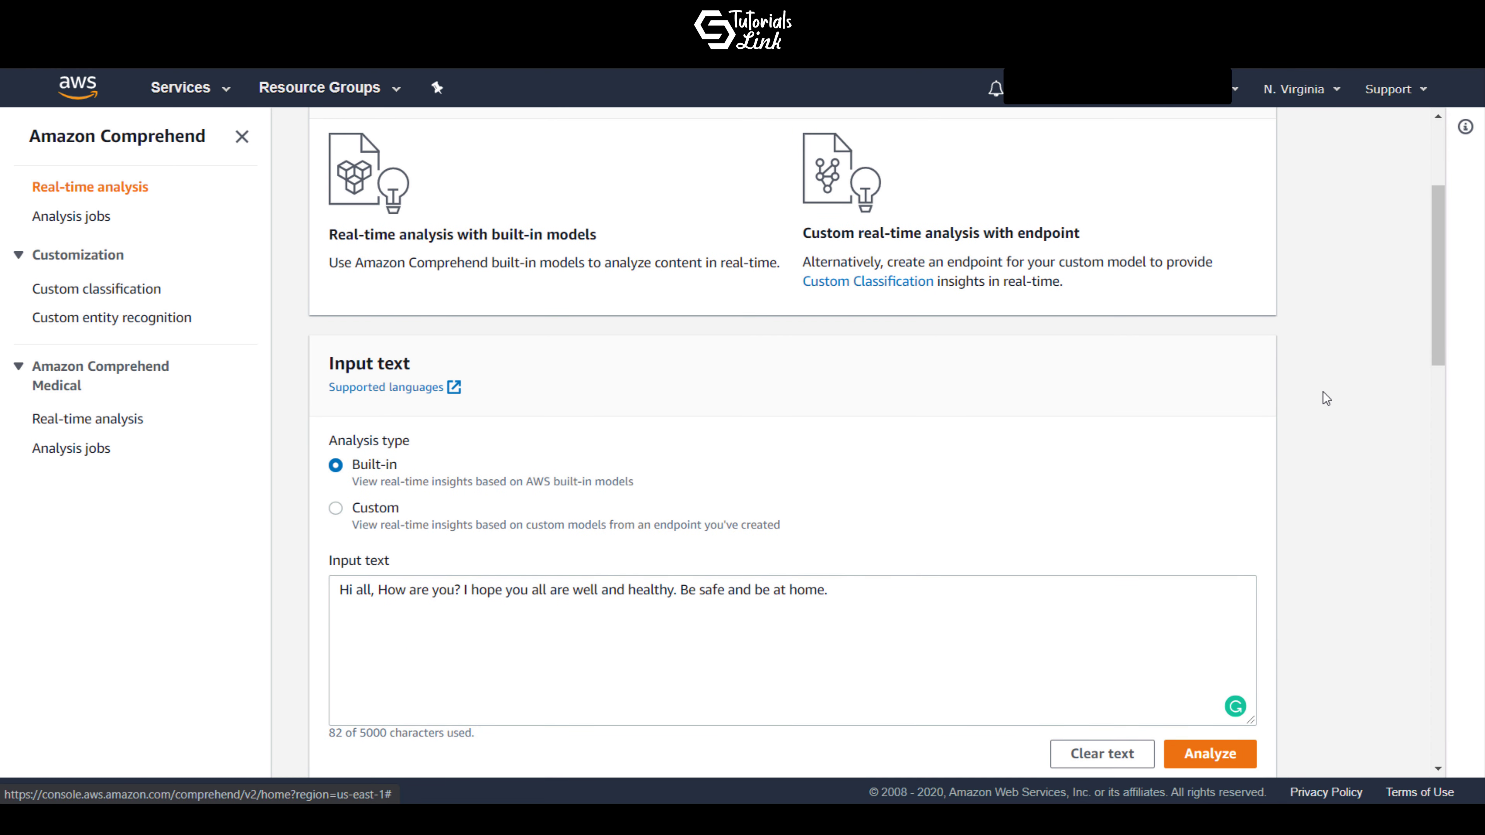